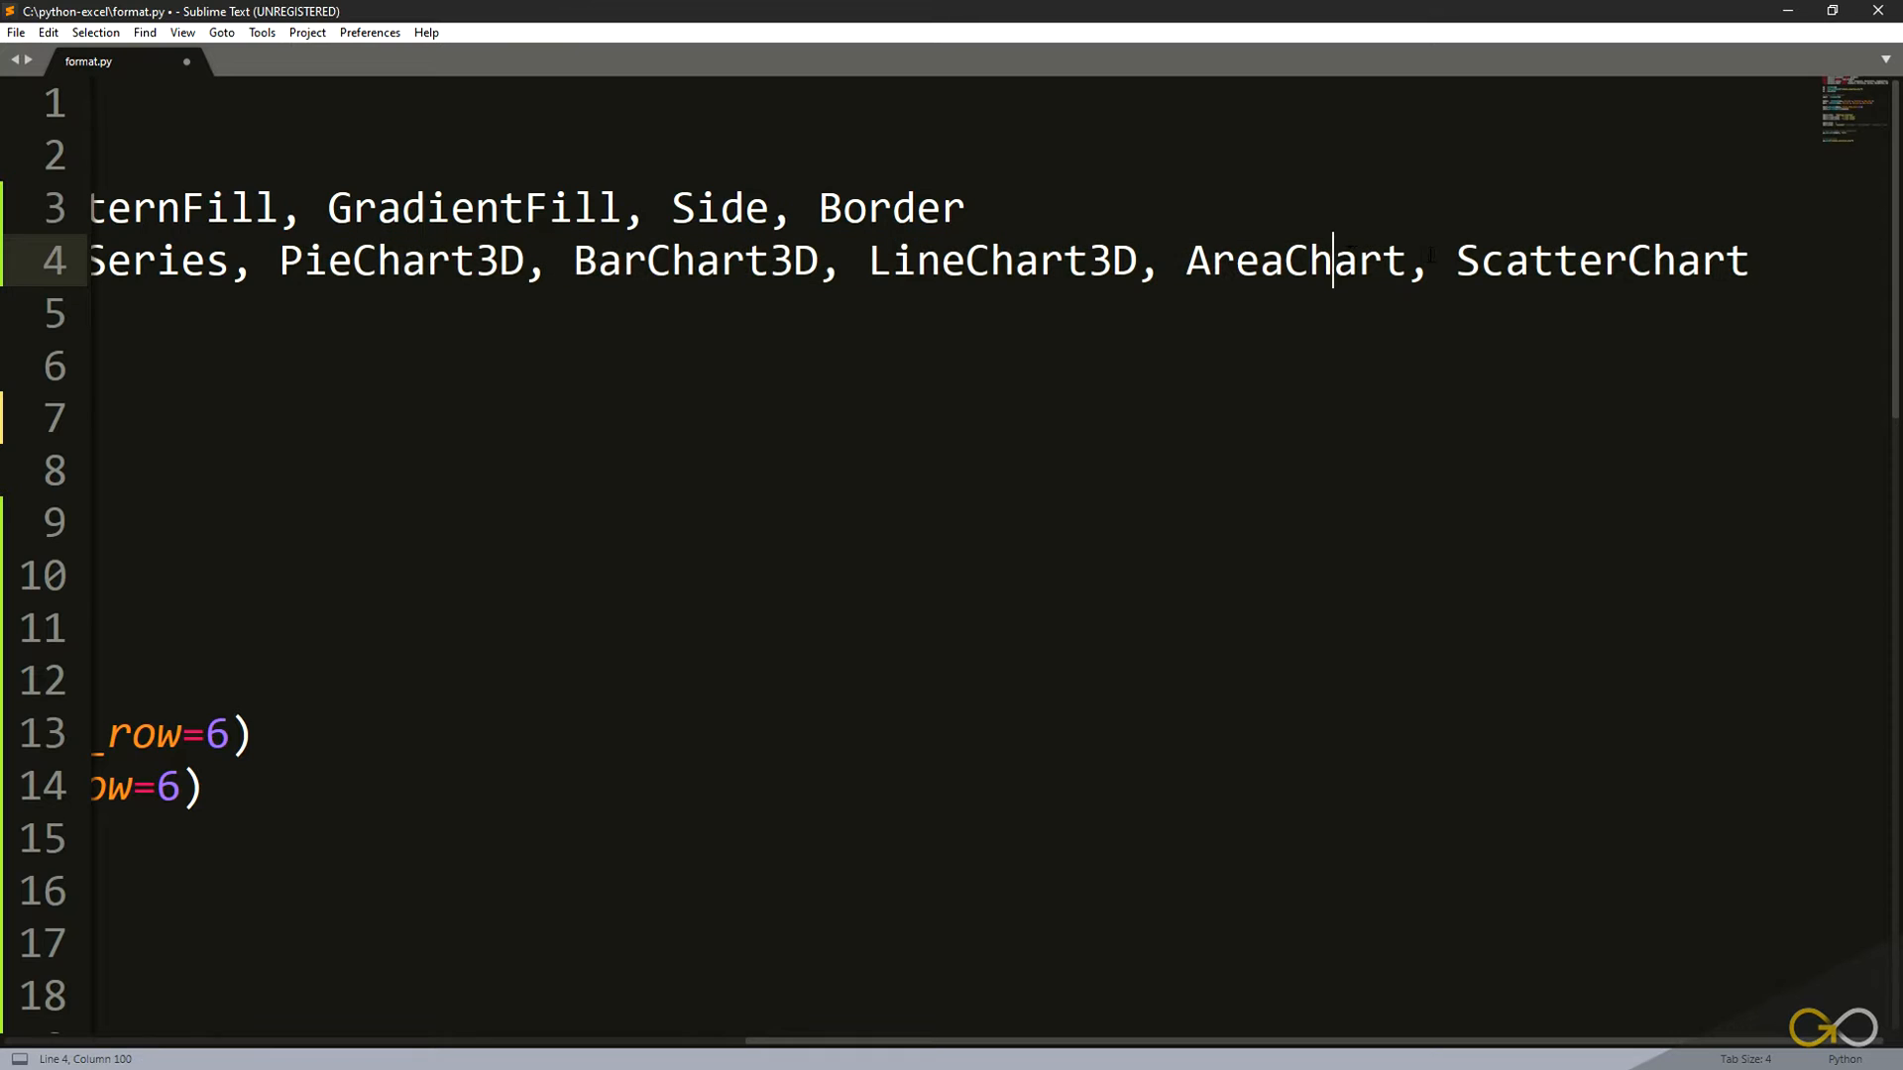
- Add AreaChart3D to the openpyxl.chart import on line 4, between AreaChart and ScatterChart
key(shift+Left)
key(shift+Left)
key(shift+Left)
key(shift+Left)
key(shift+Left)
key(shift+Left)
key(shift+Left)
key(shift+Left)
key(shift+Left)
key(shift+Left)
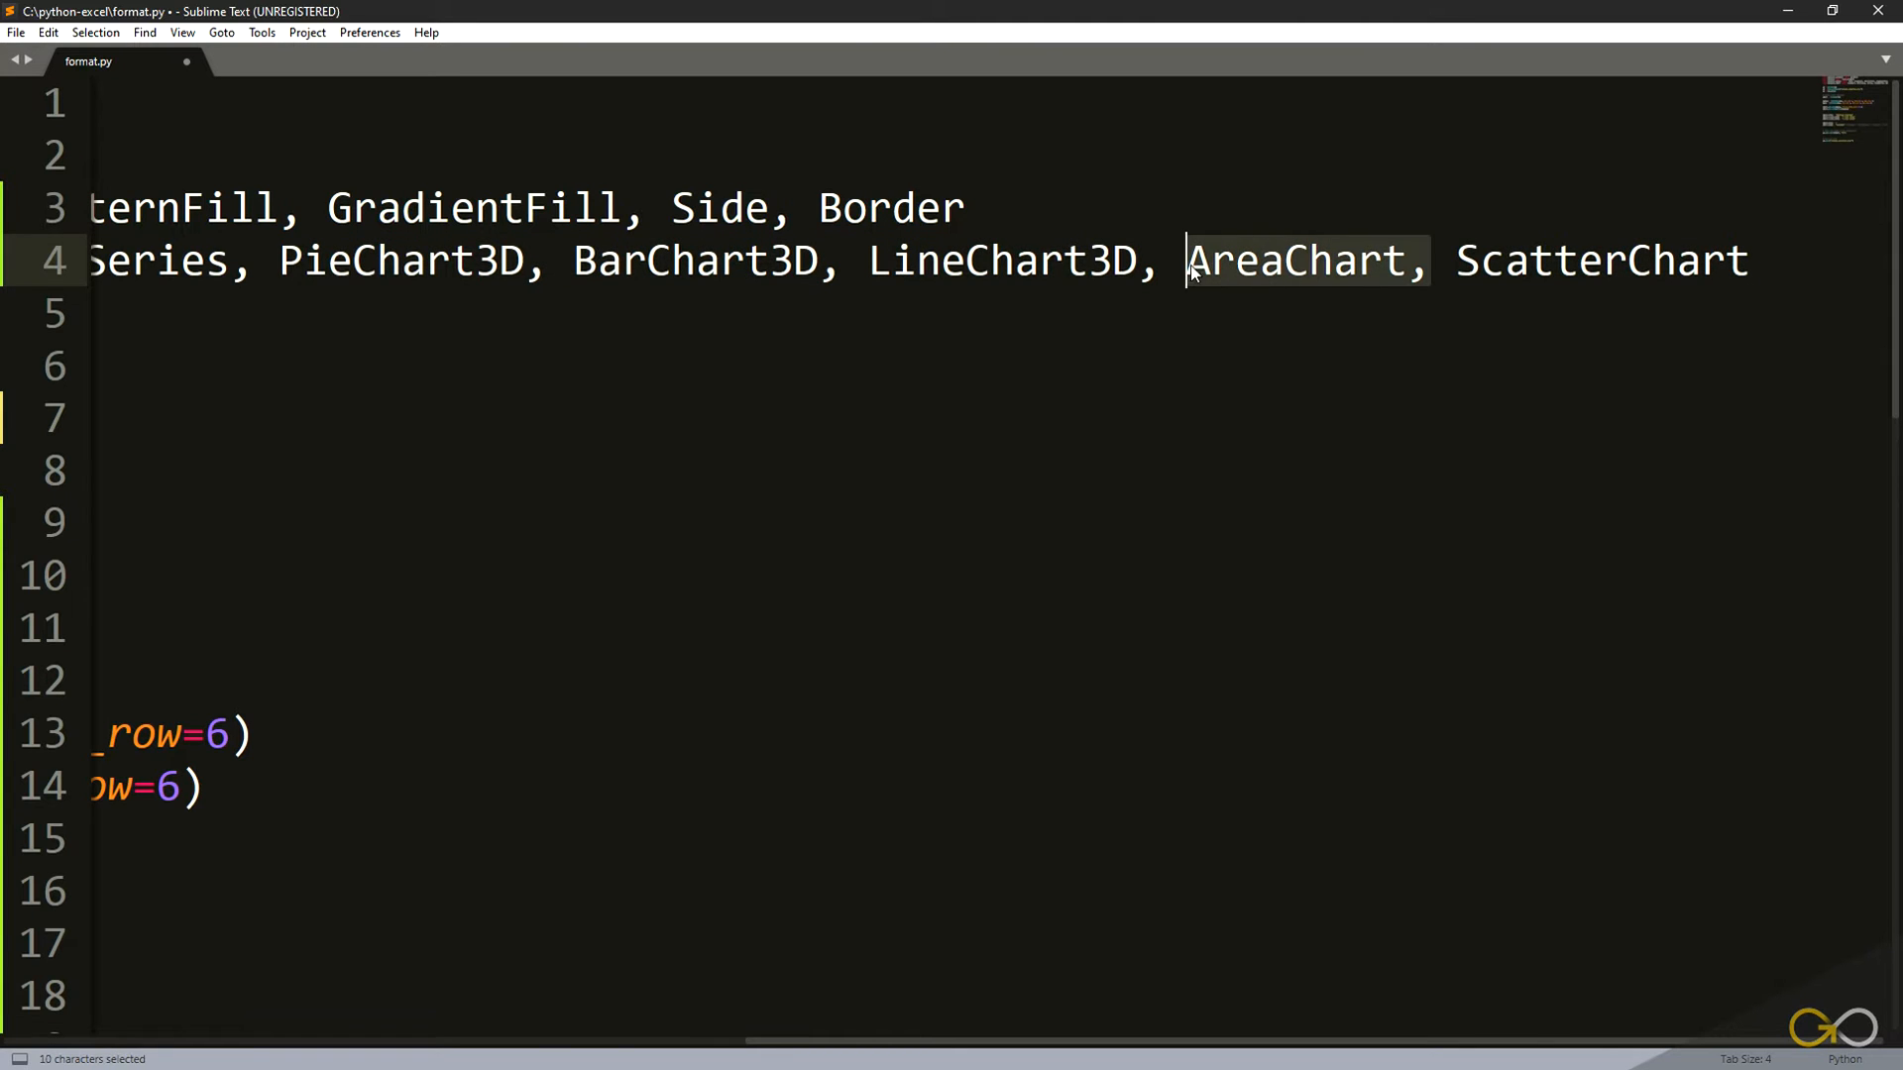
key(ctrl+c)
click(1461, 262)
key(ctrl+v)
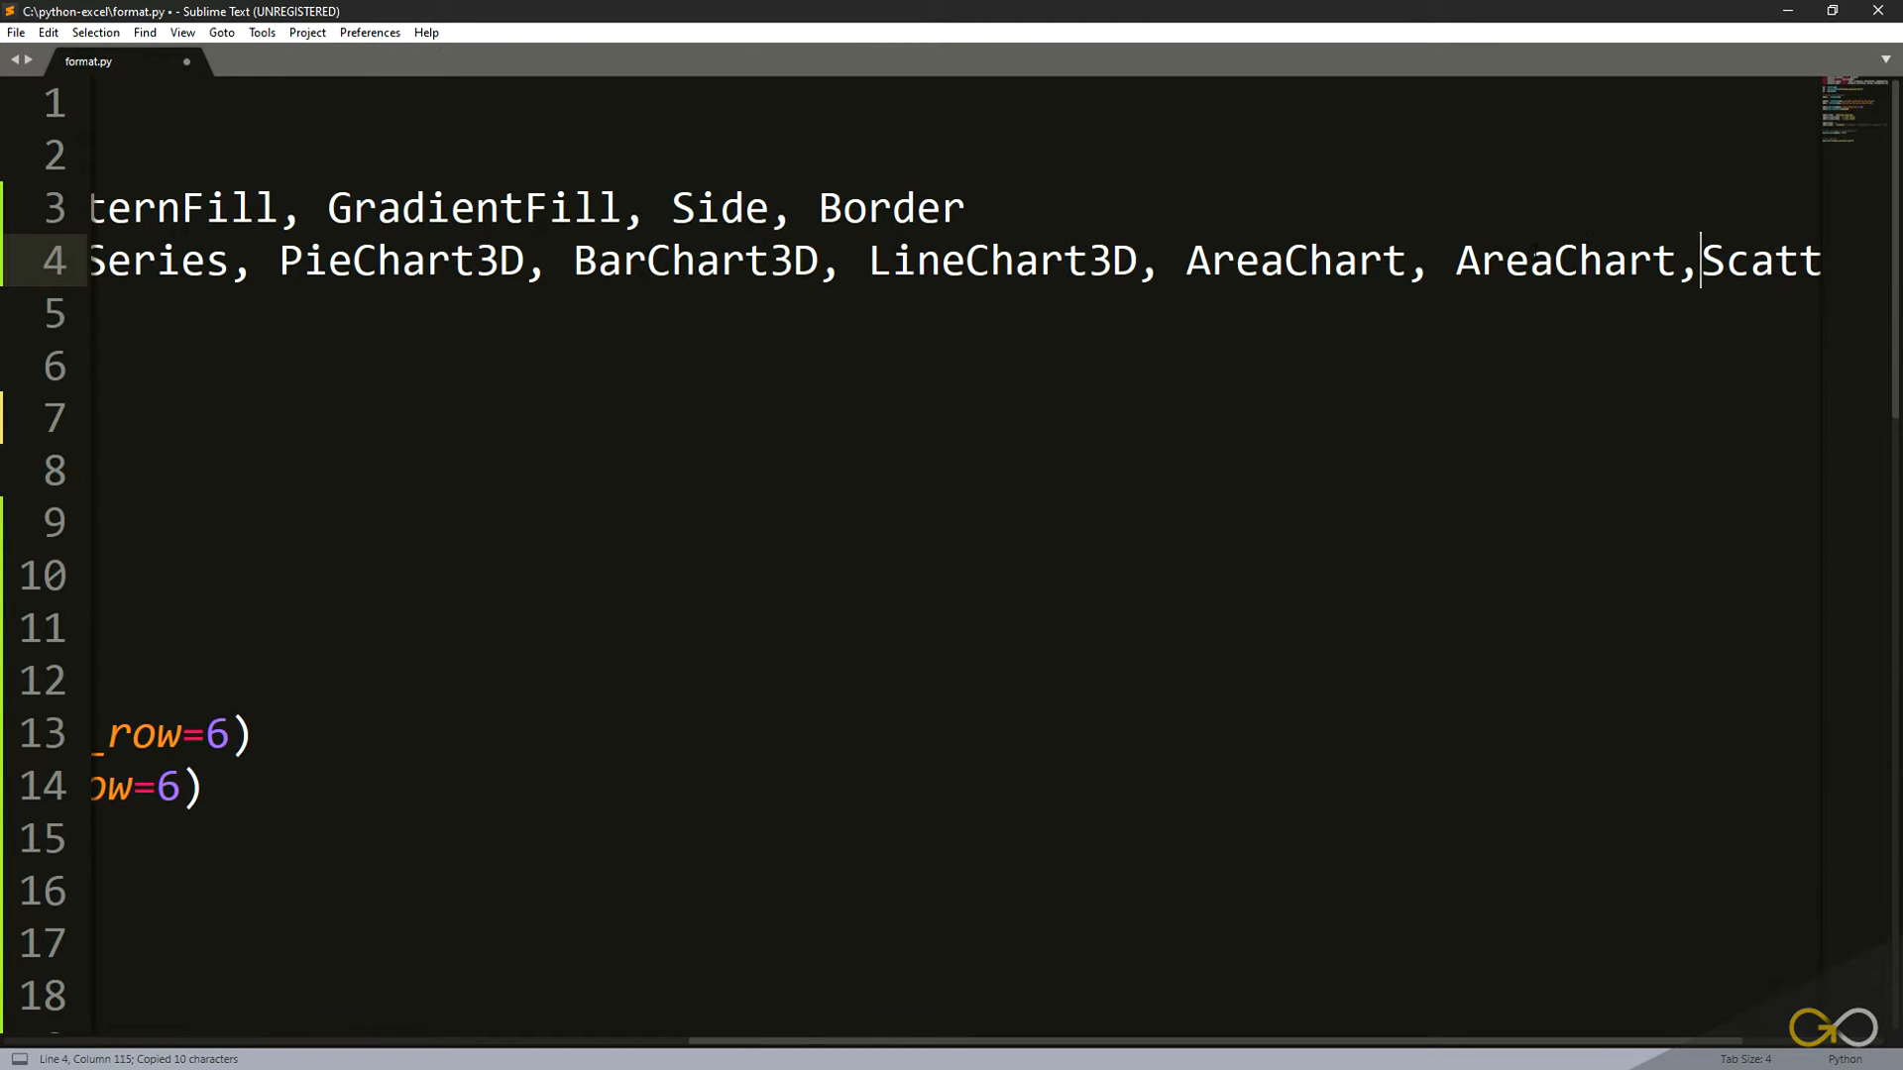
key(Left)
text(3D)
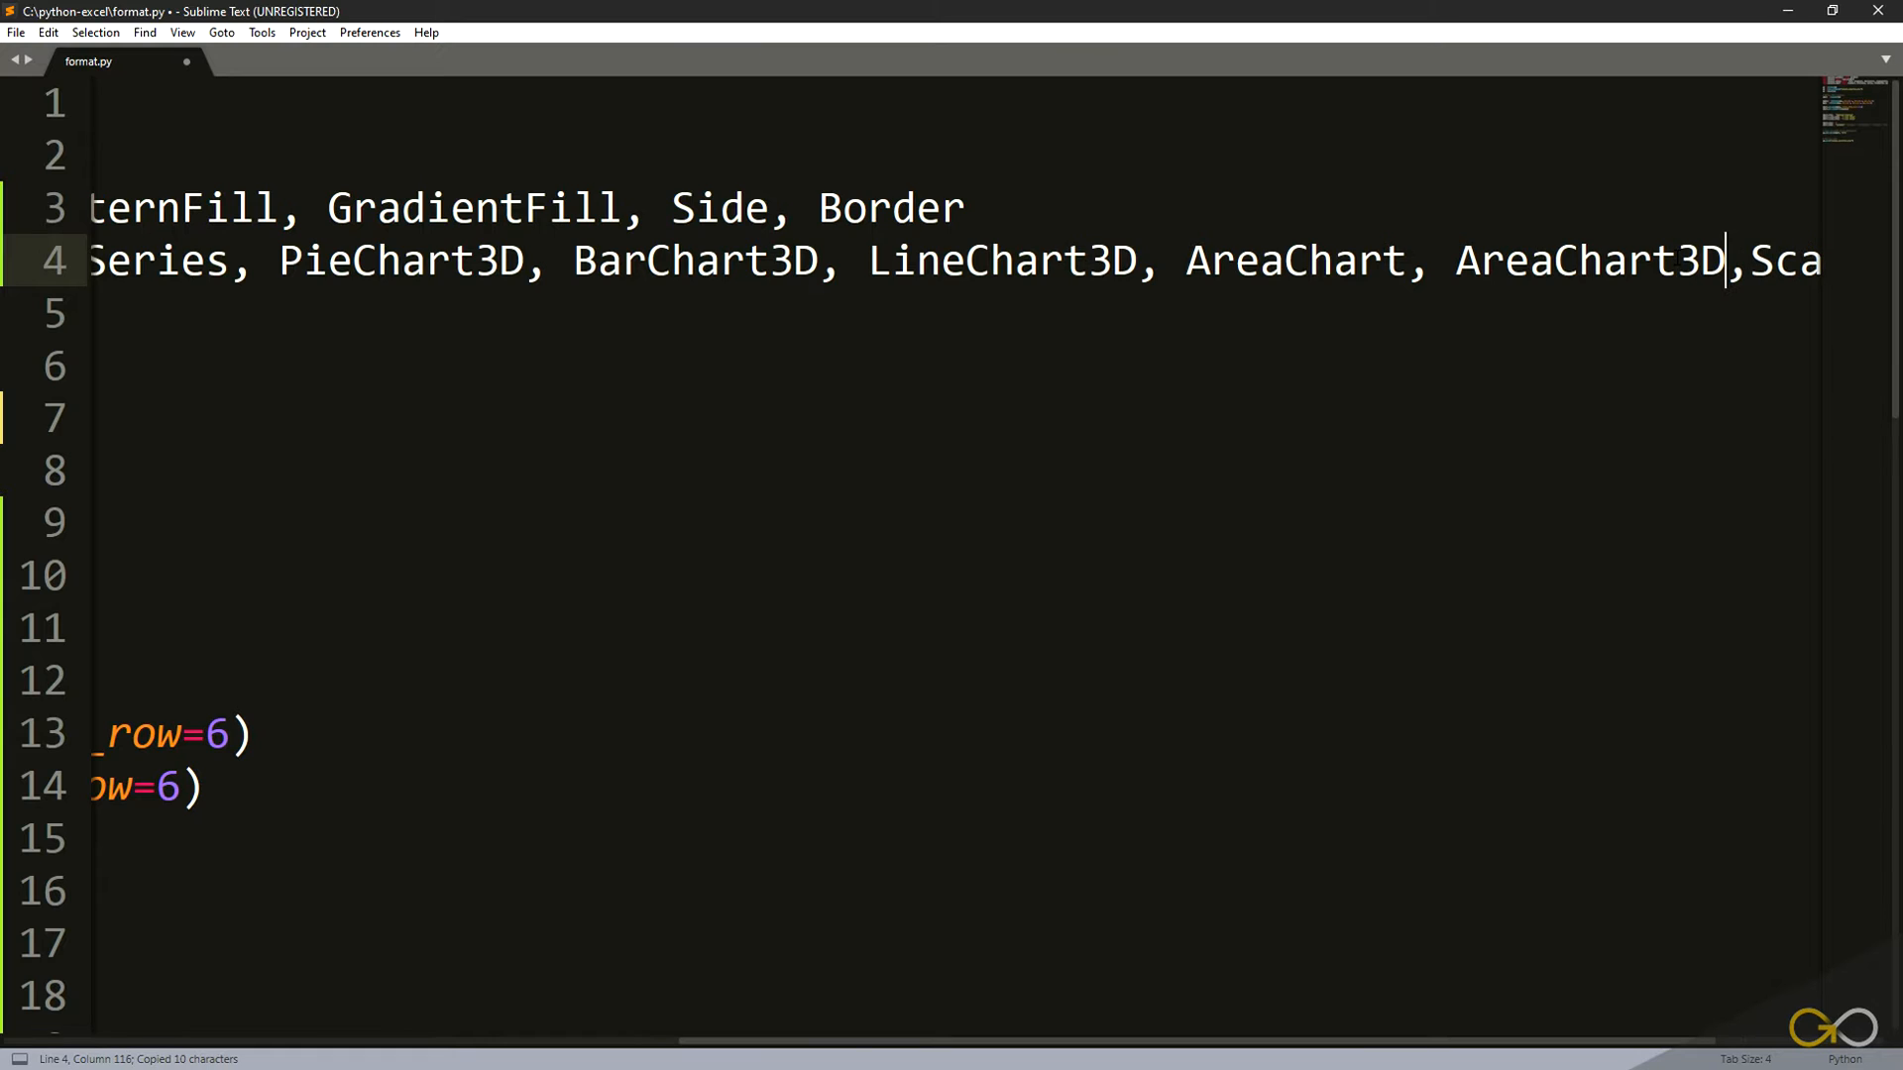
key(BackSpace)
key(Up)
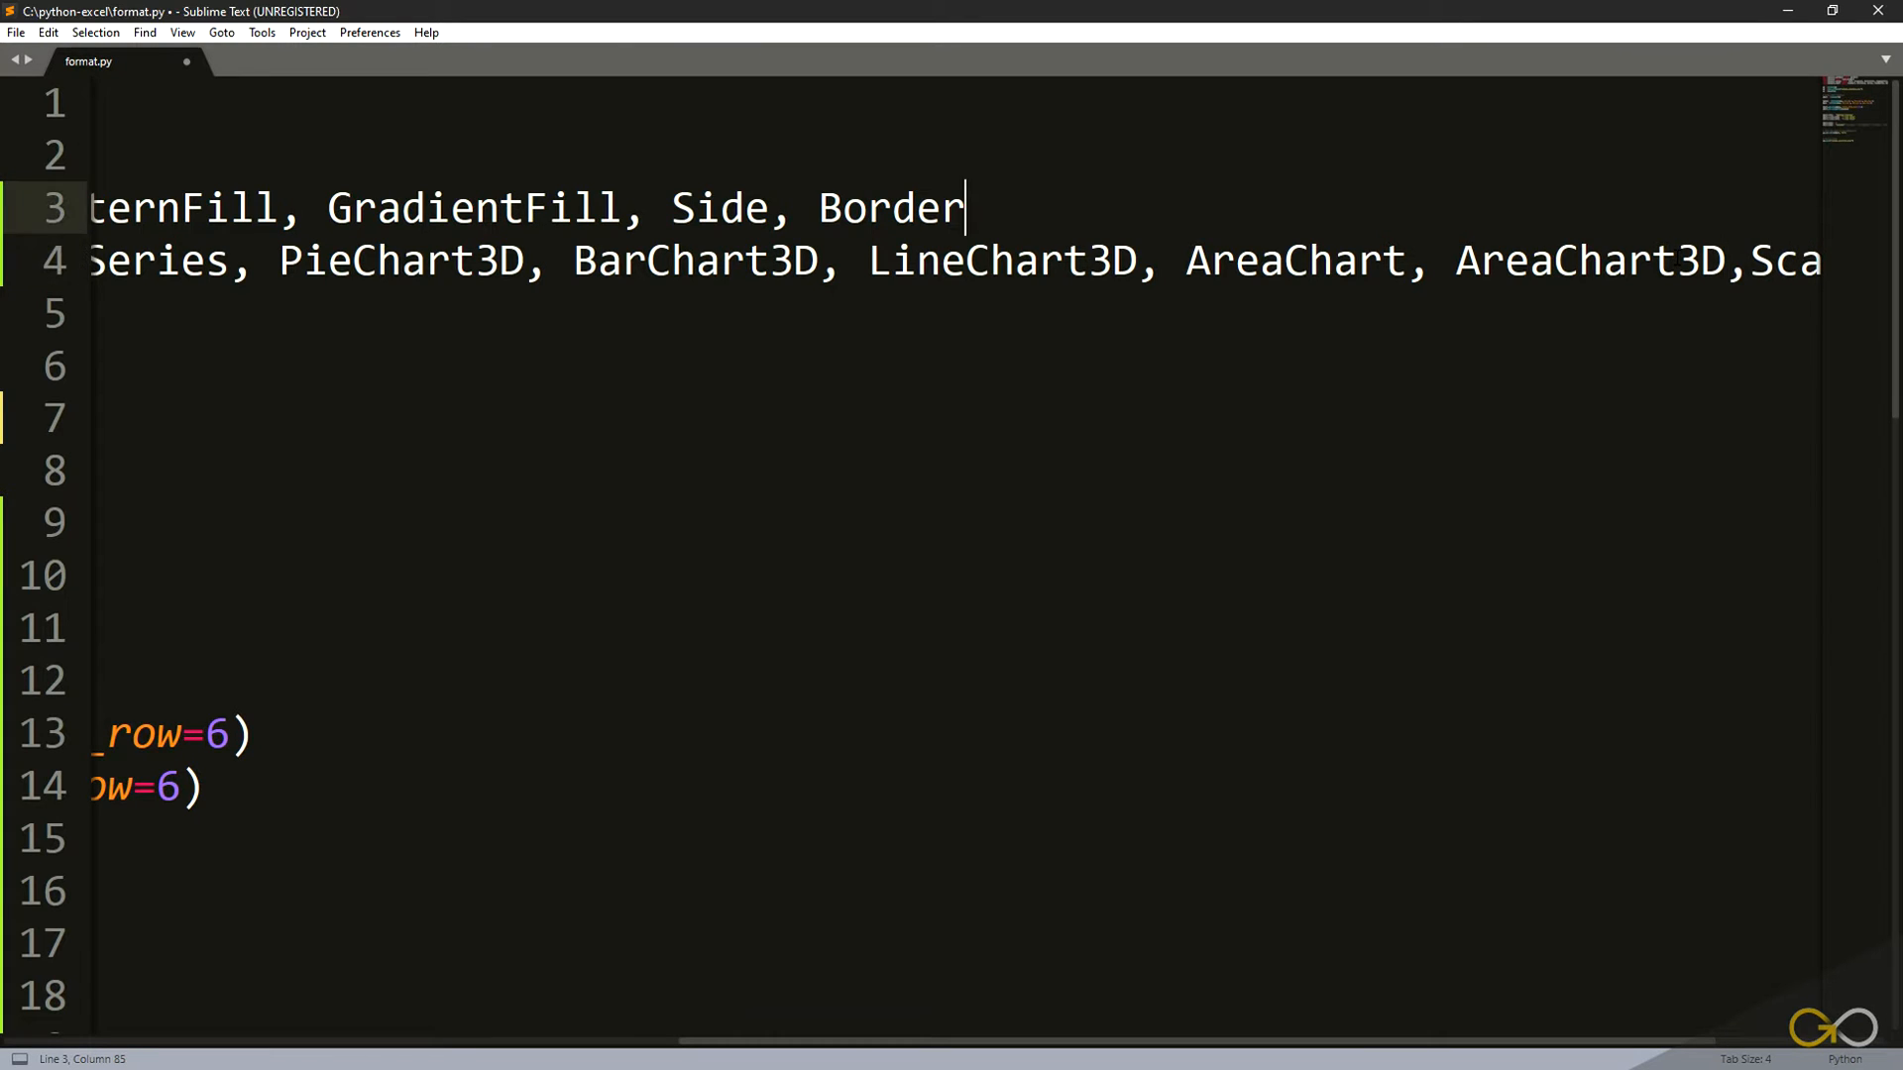
key(Down)
key(Right)
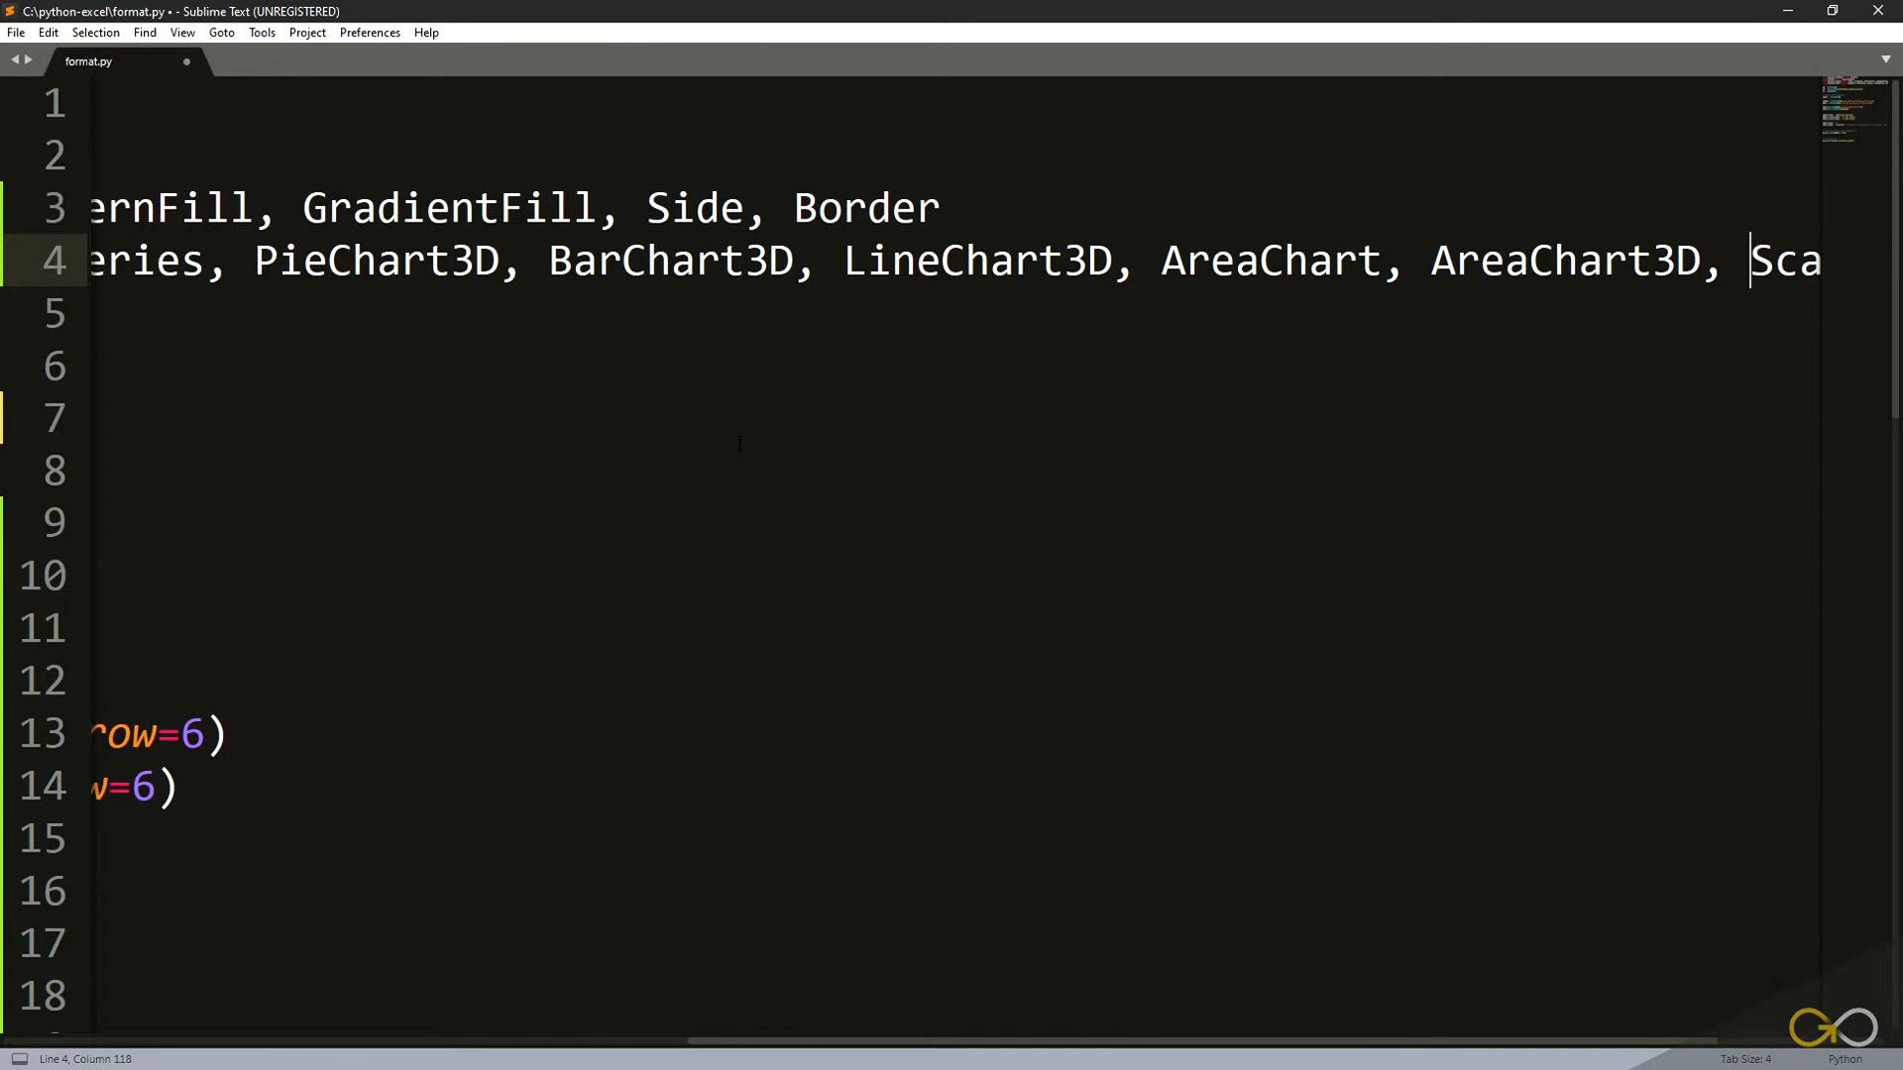
- Review the chart code from the workbook setup down to the axis titles and chart style settings
triple_click(740, 444)
triple_click(287, 489)
scroll(167, 535, down, 1)
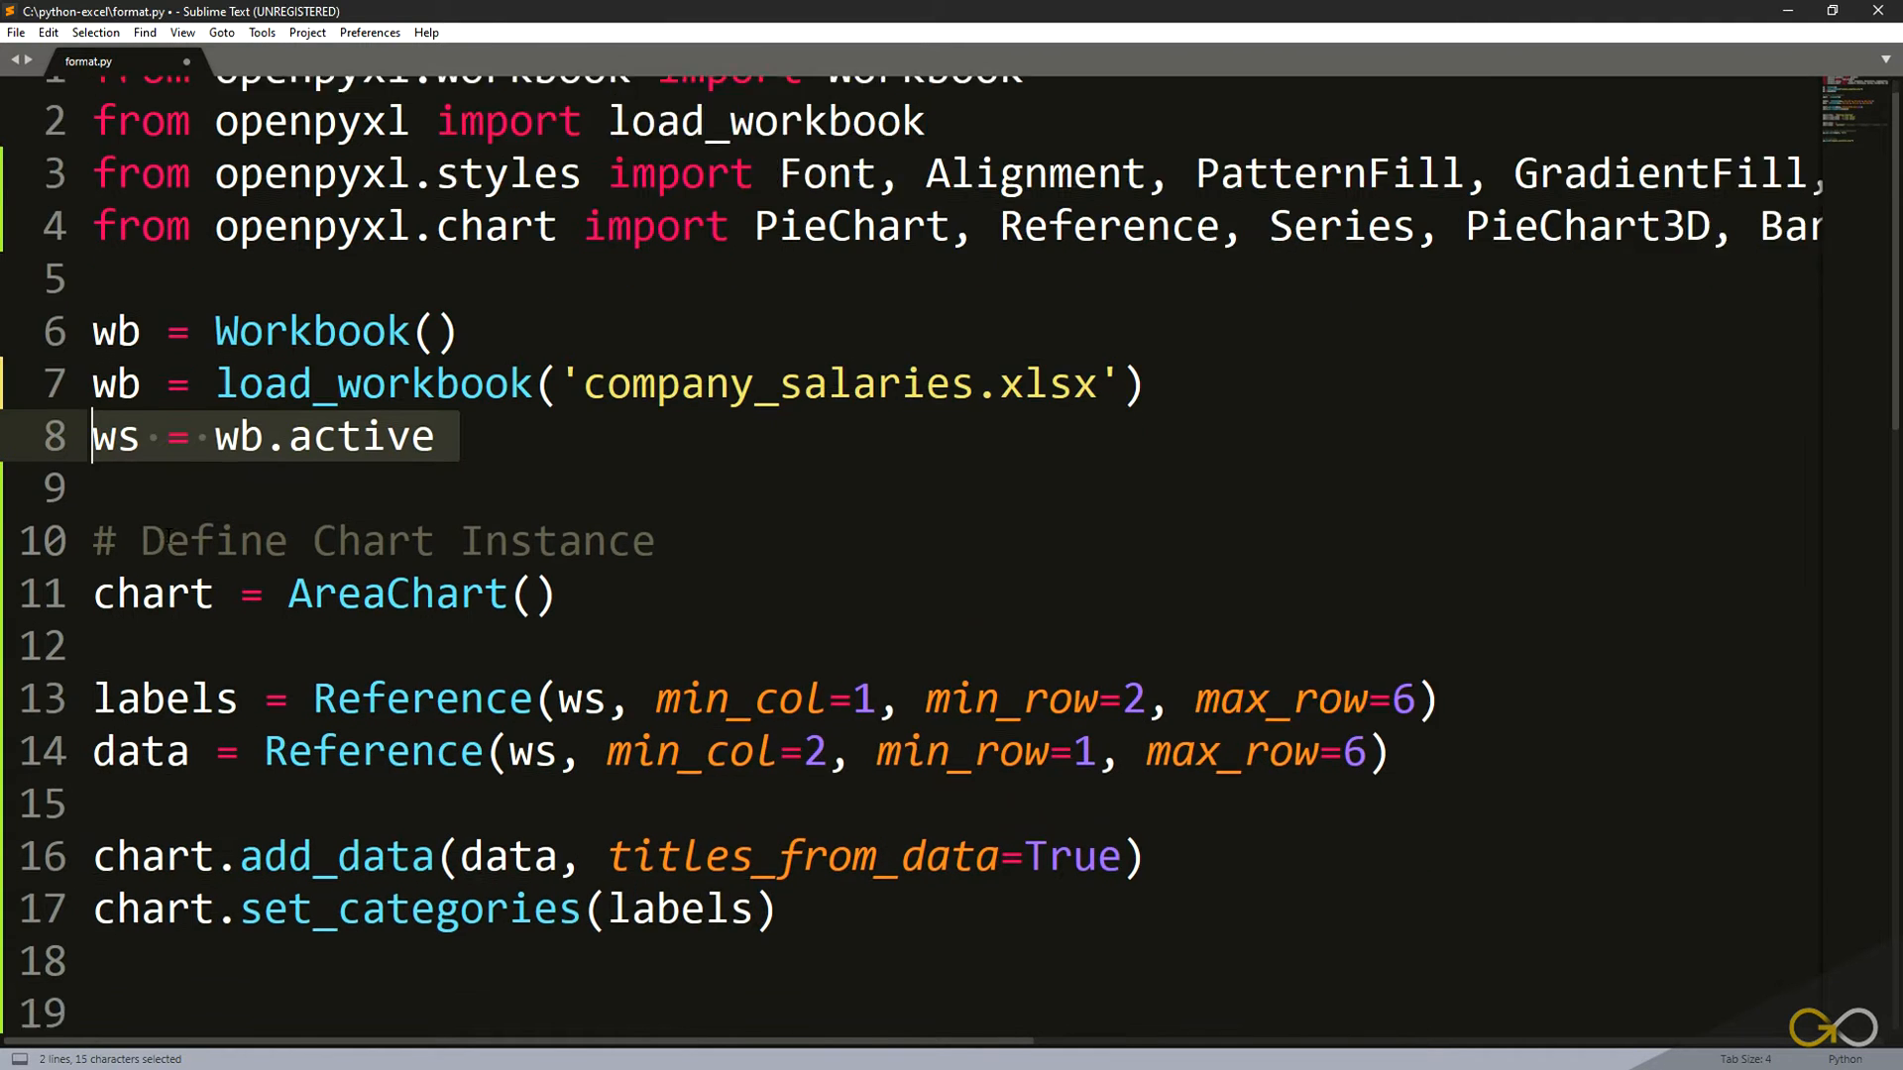
scroll(171, 541, down, 2)
click(243, 522)
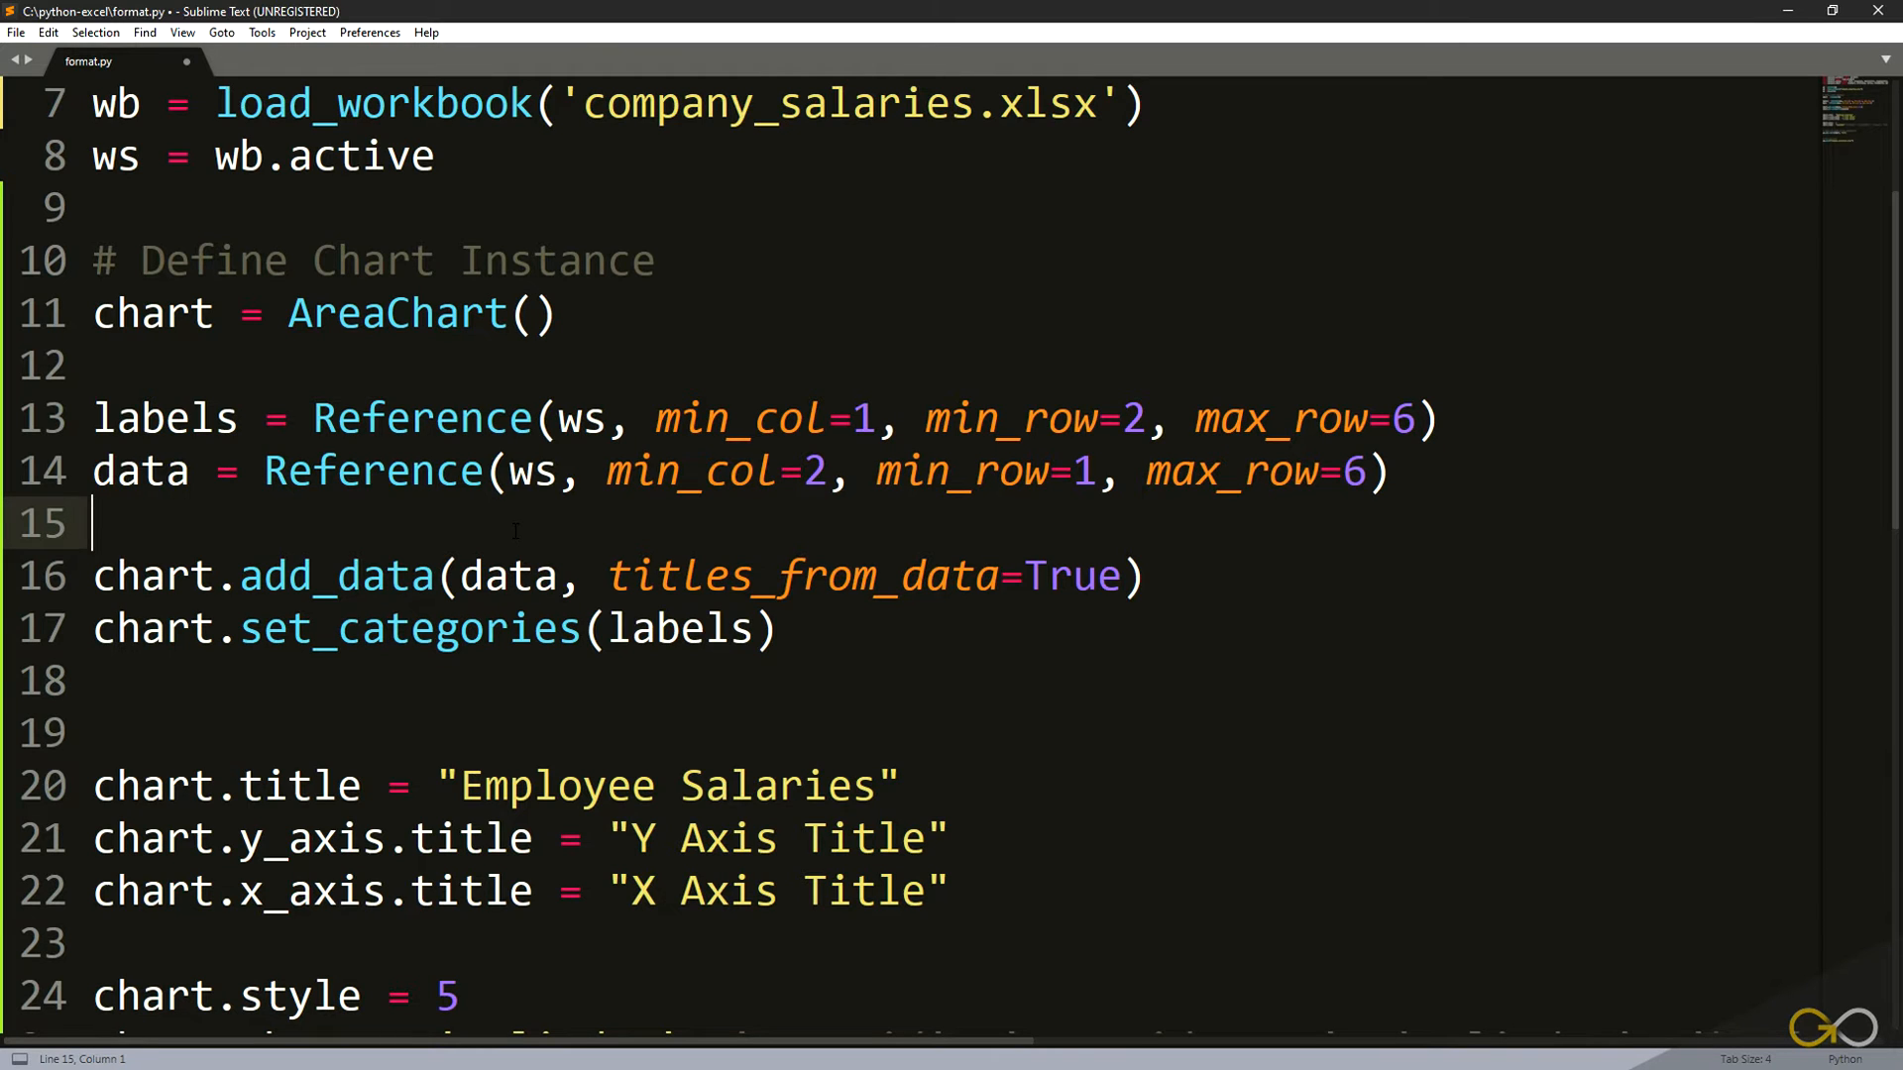
scroll(560, 542, down, 1)
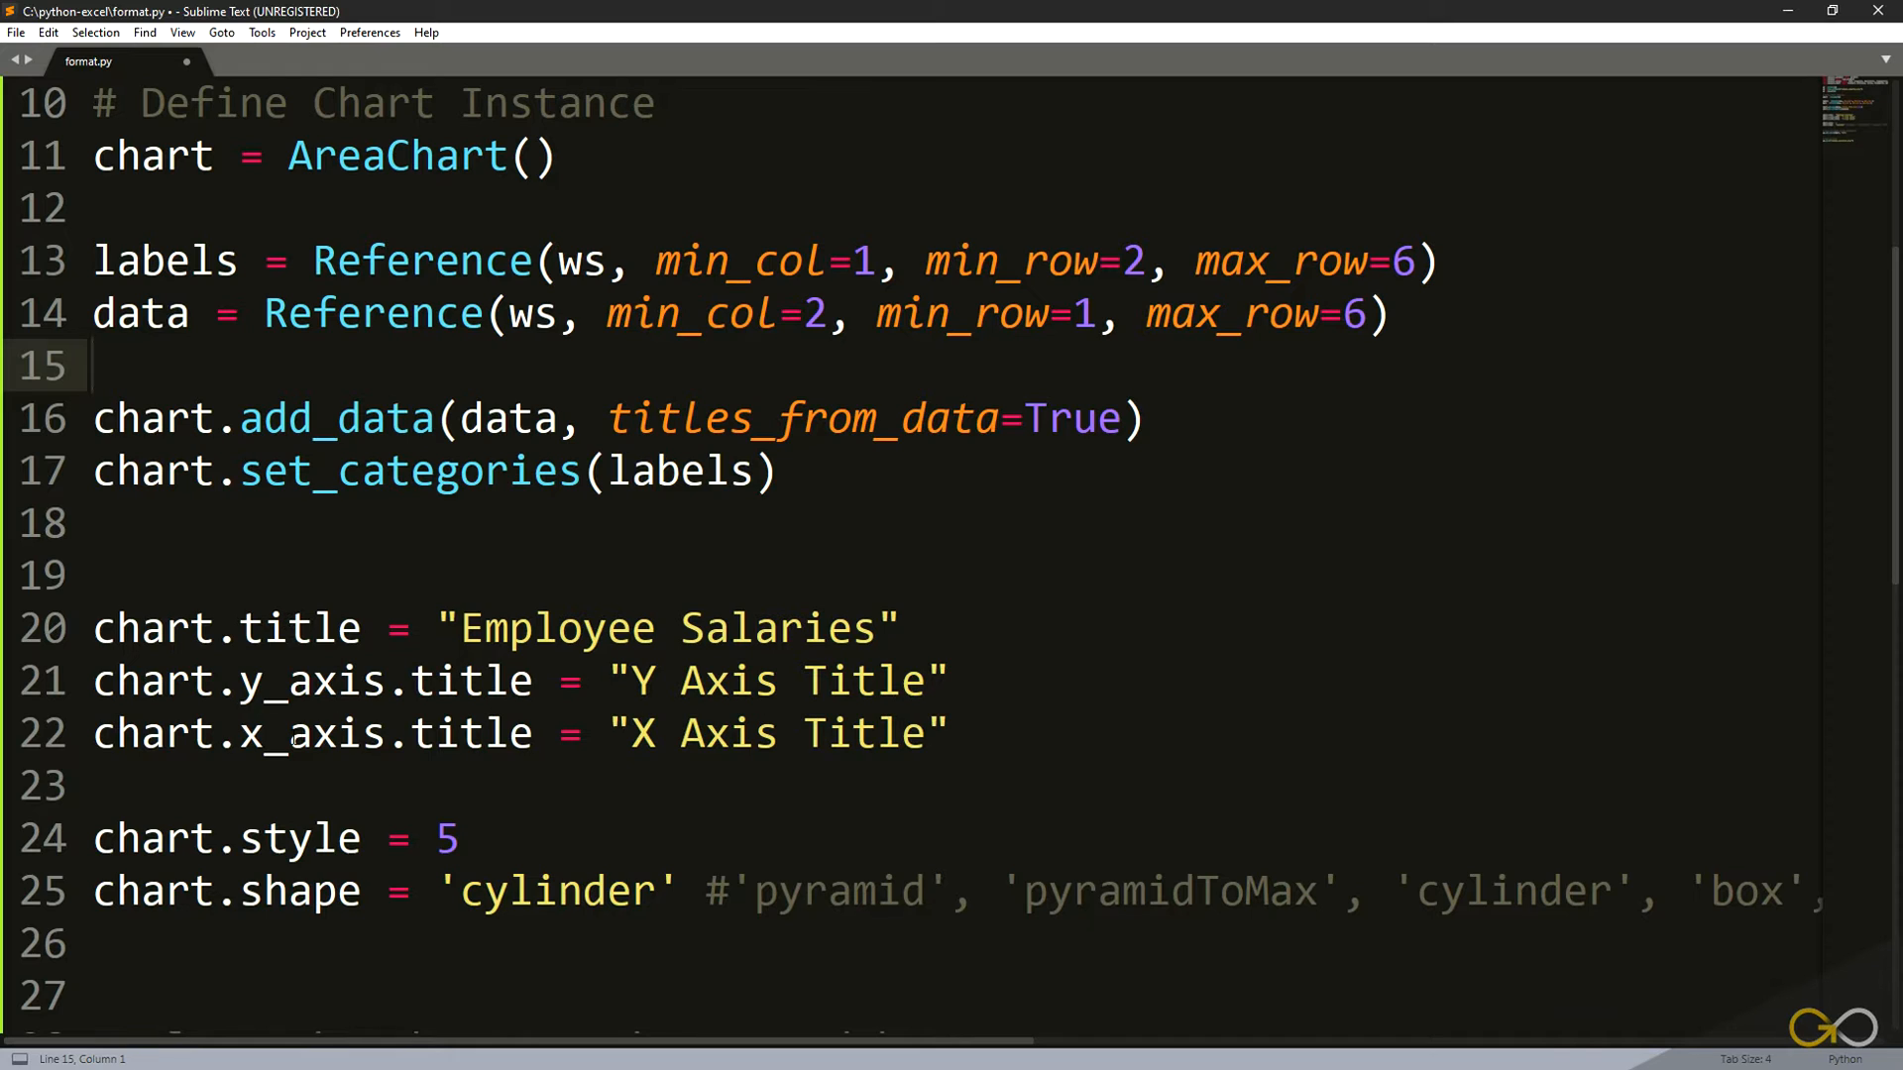
drag(193, 688, 460, 684)
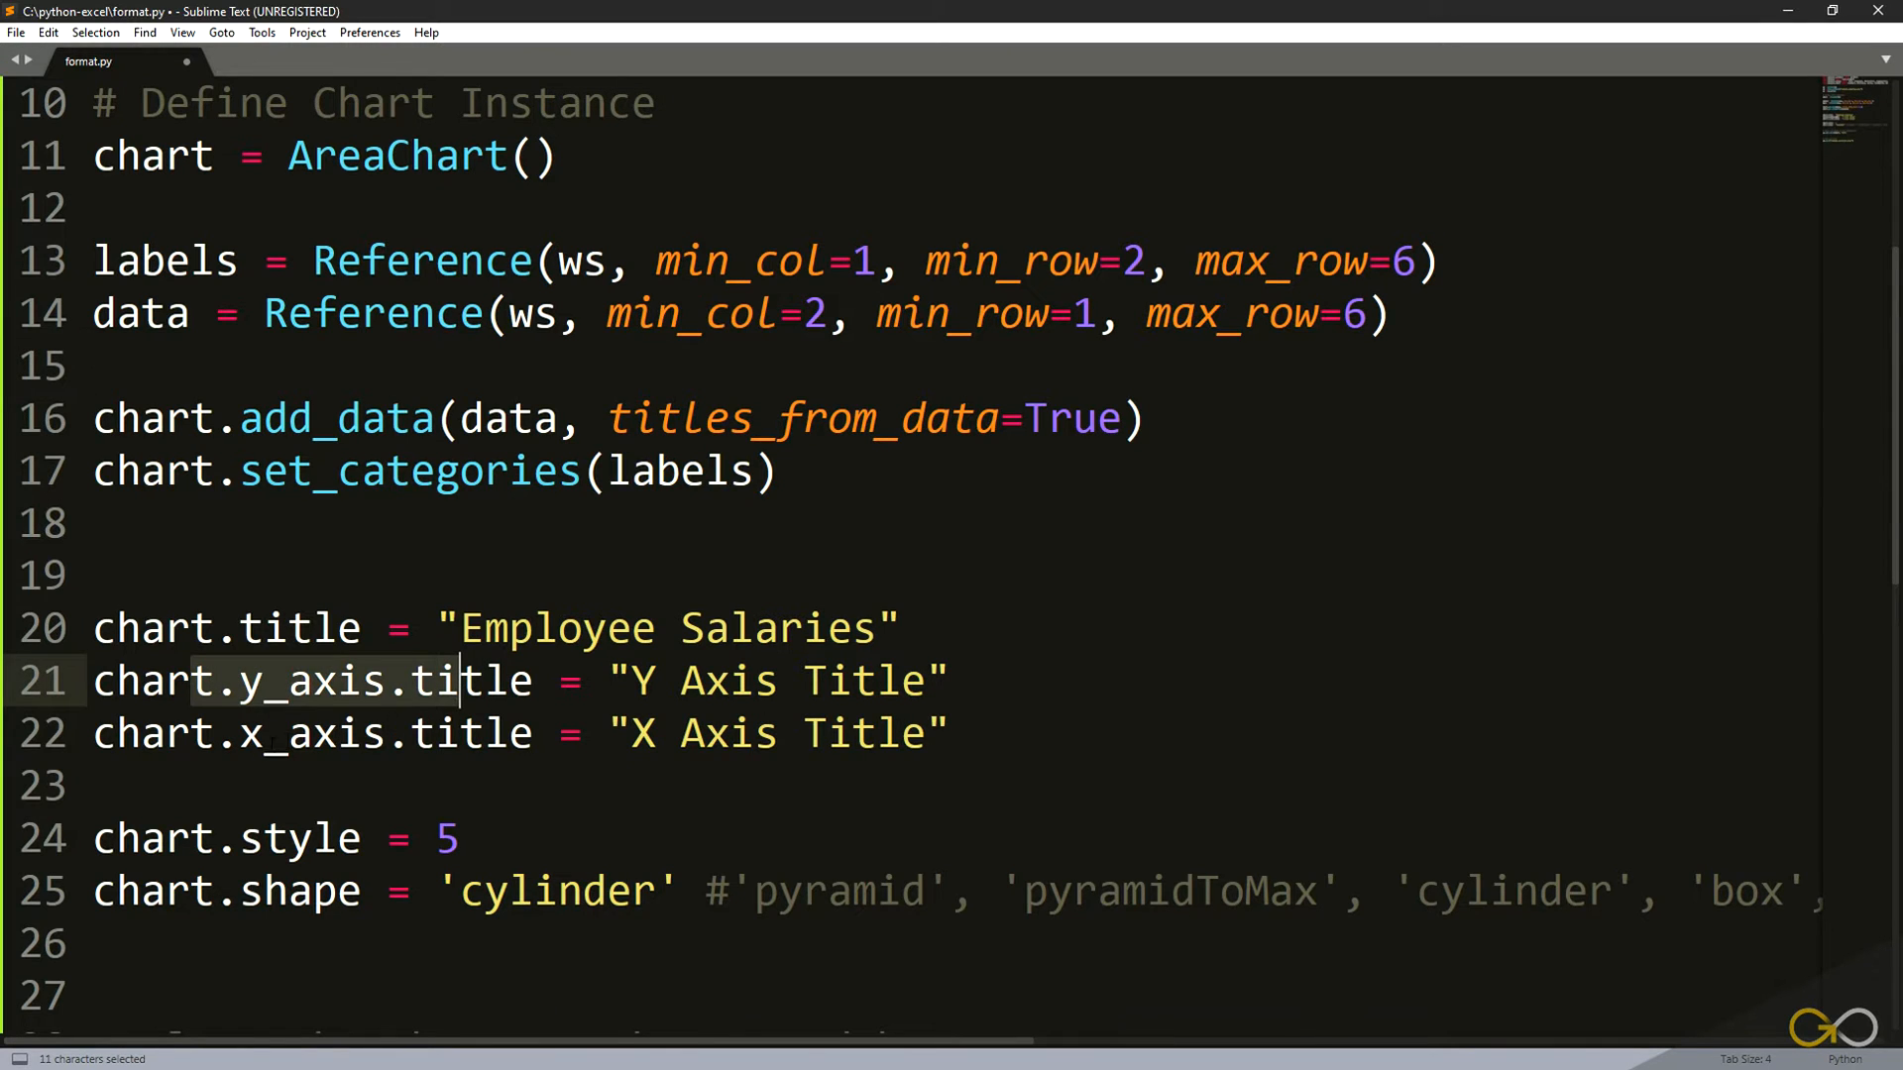
drag(241, 736, 443, 734)
drag(117, 839, 490, 822)
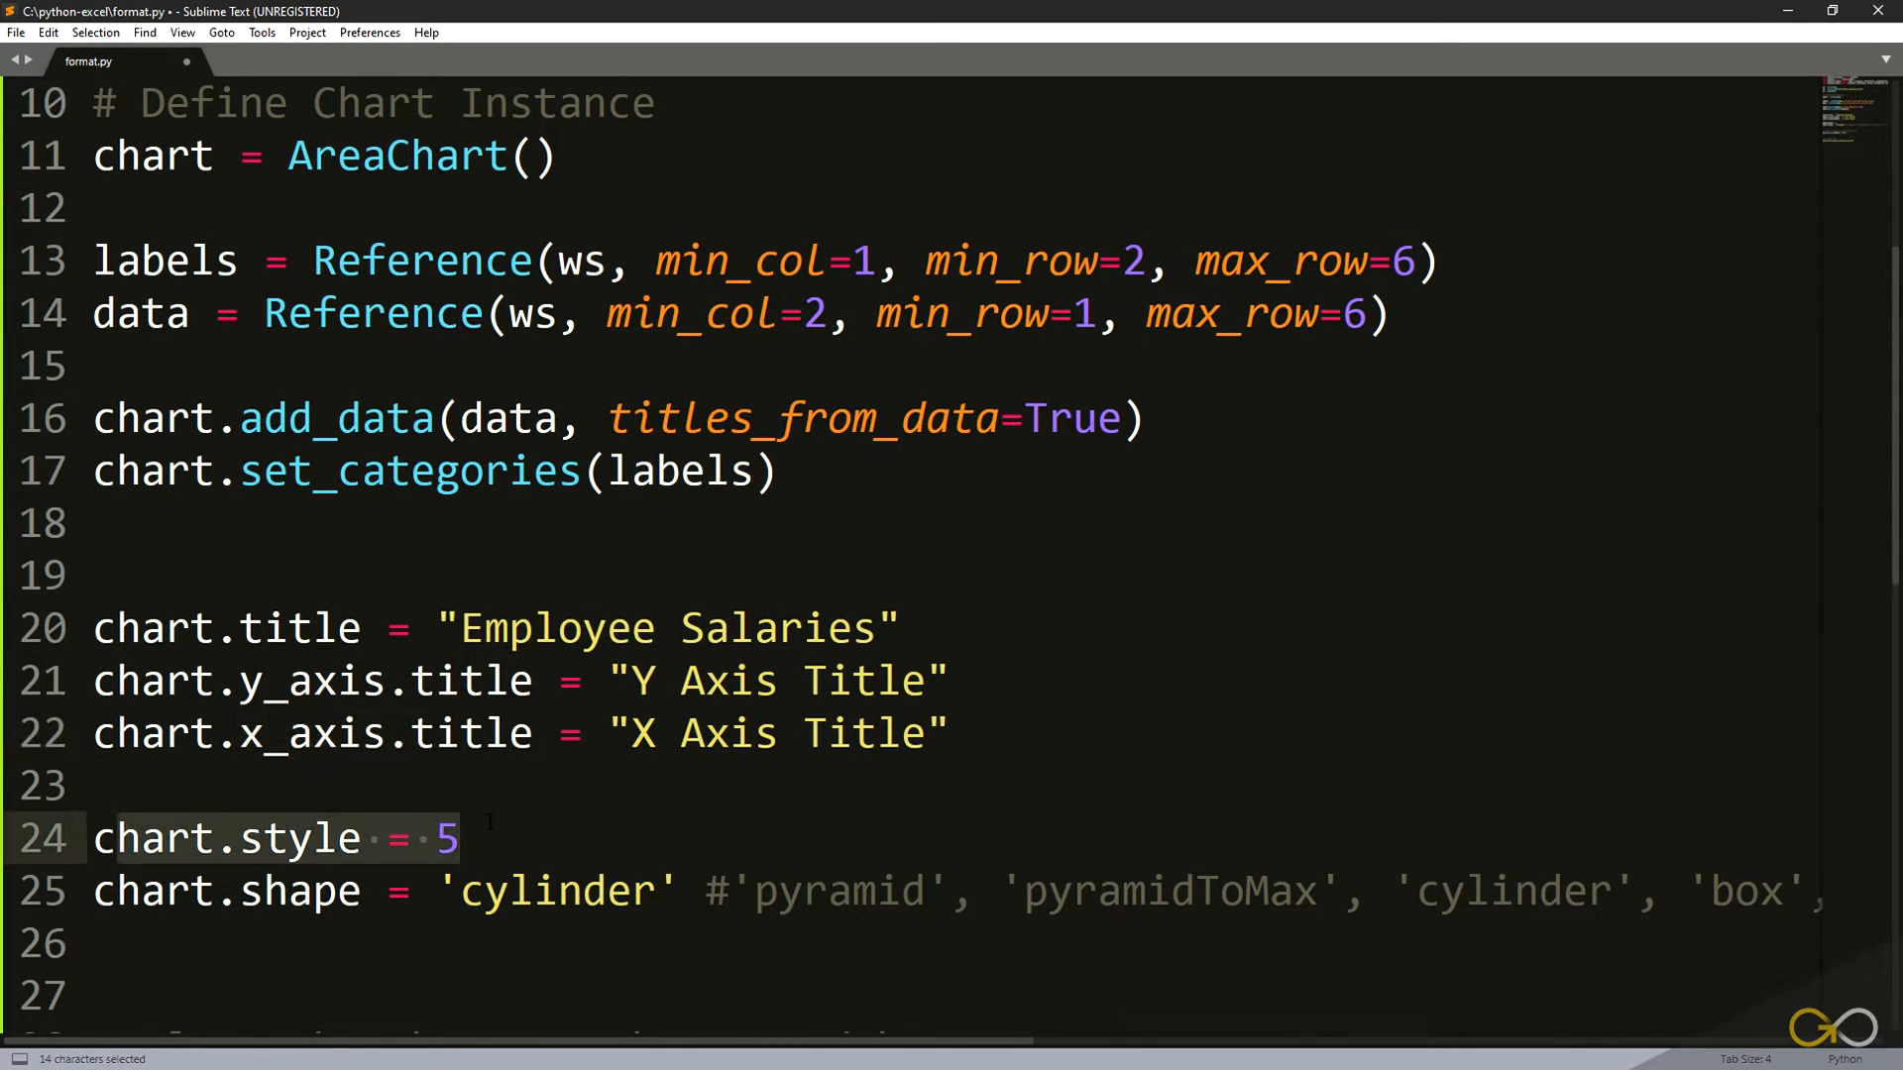
- Comment out the chart.shape and chart.style lines
click(99, 891)
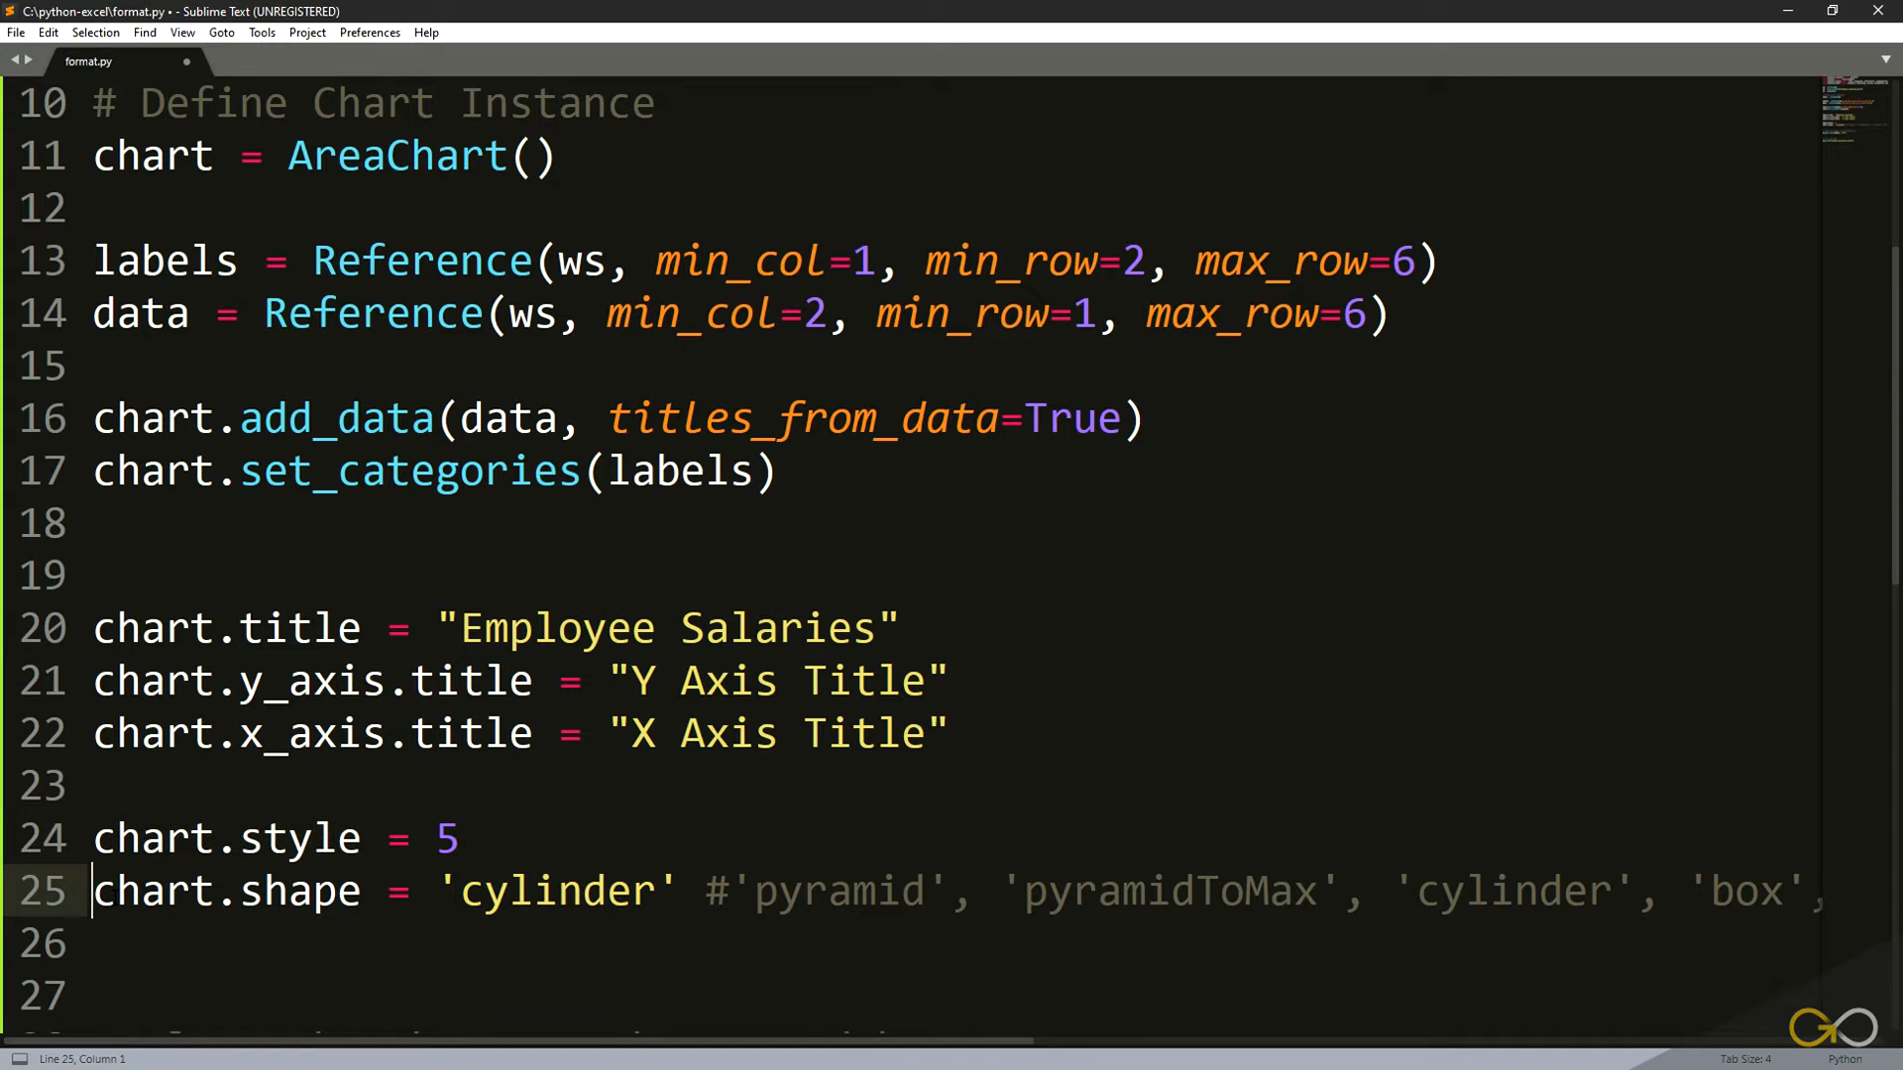
text(#)
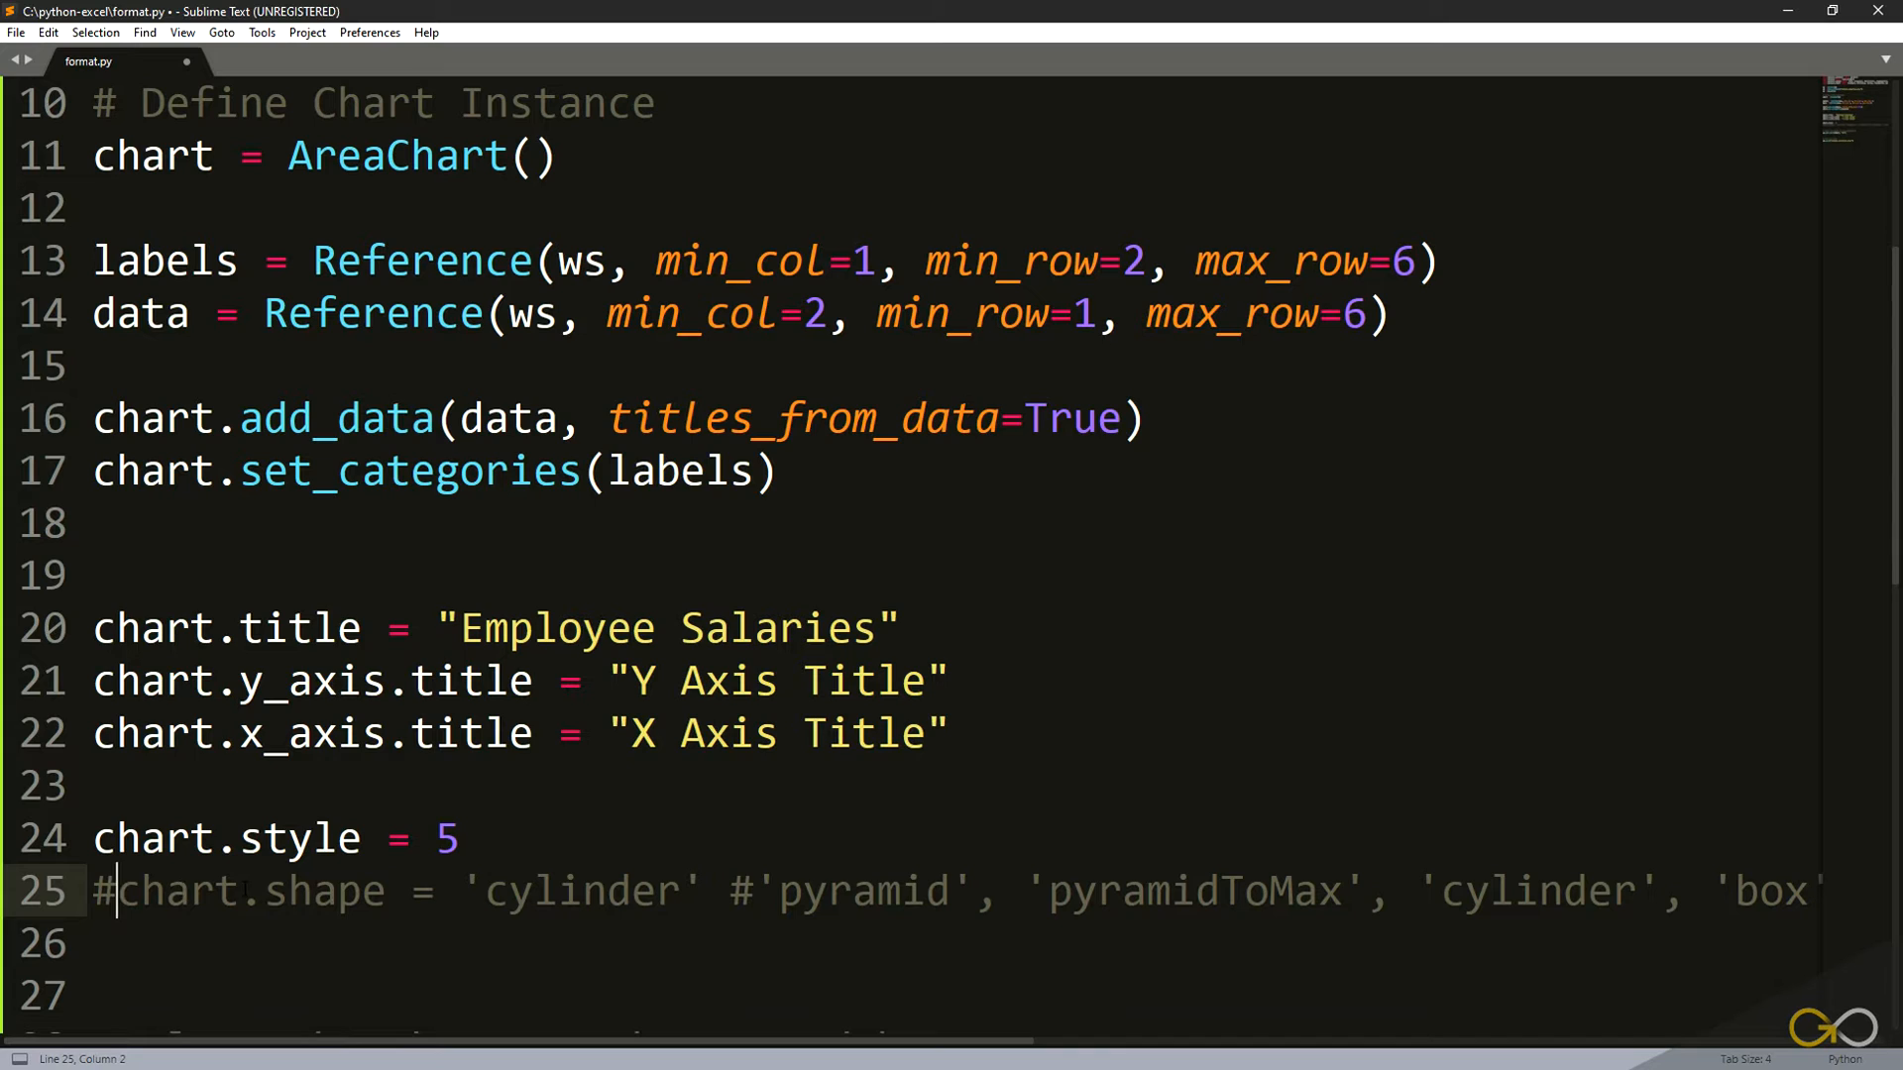
click(79, 834)
click(94, 838)
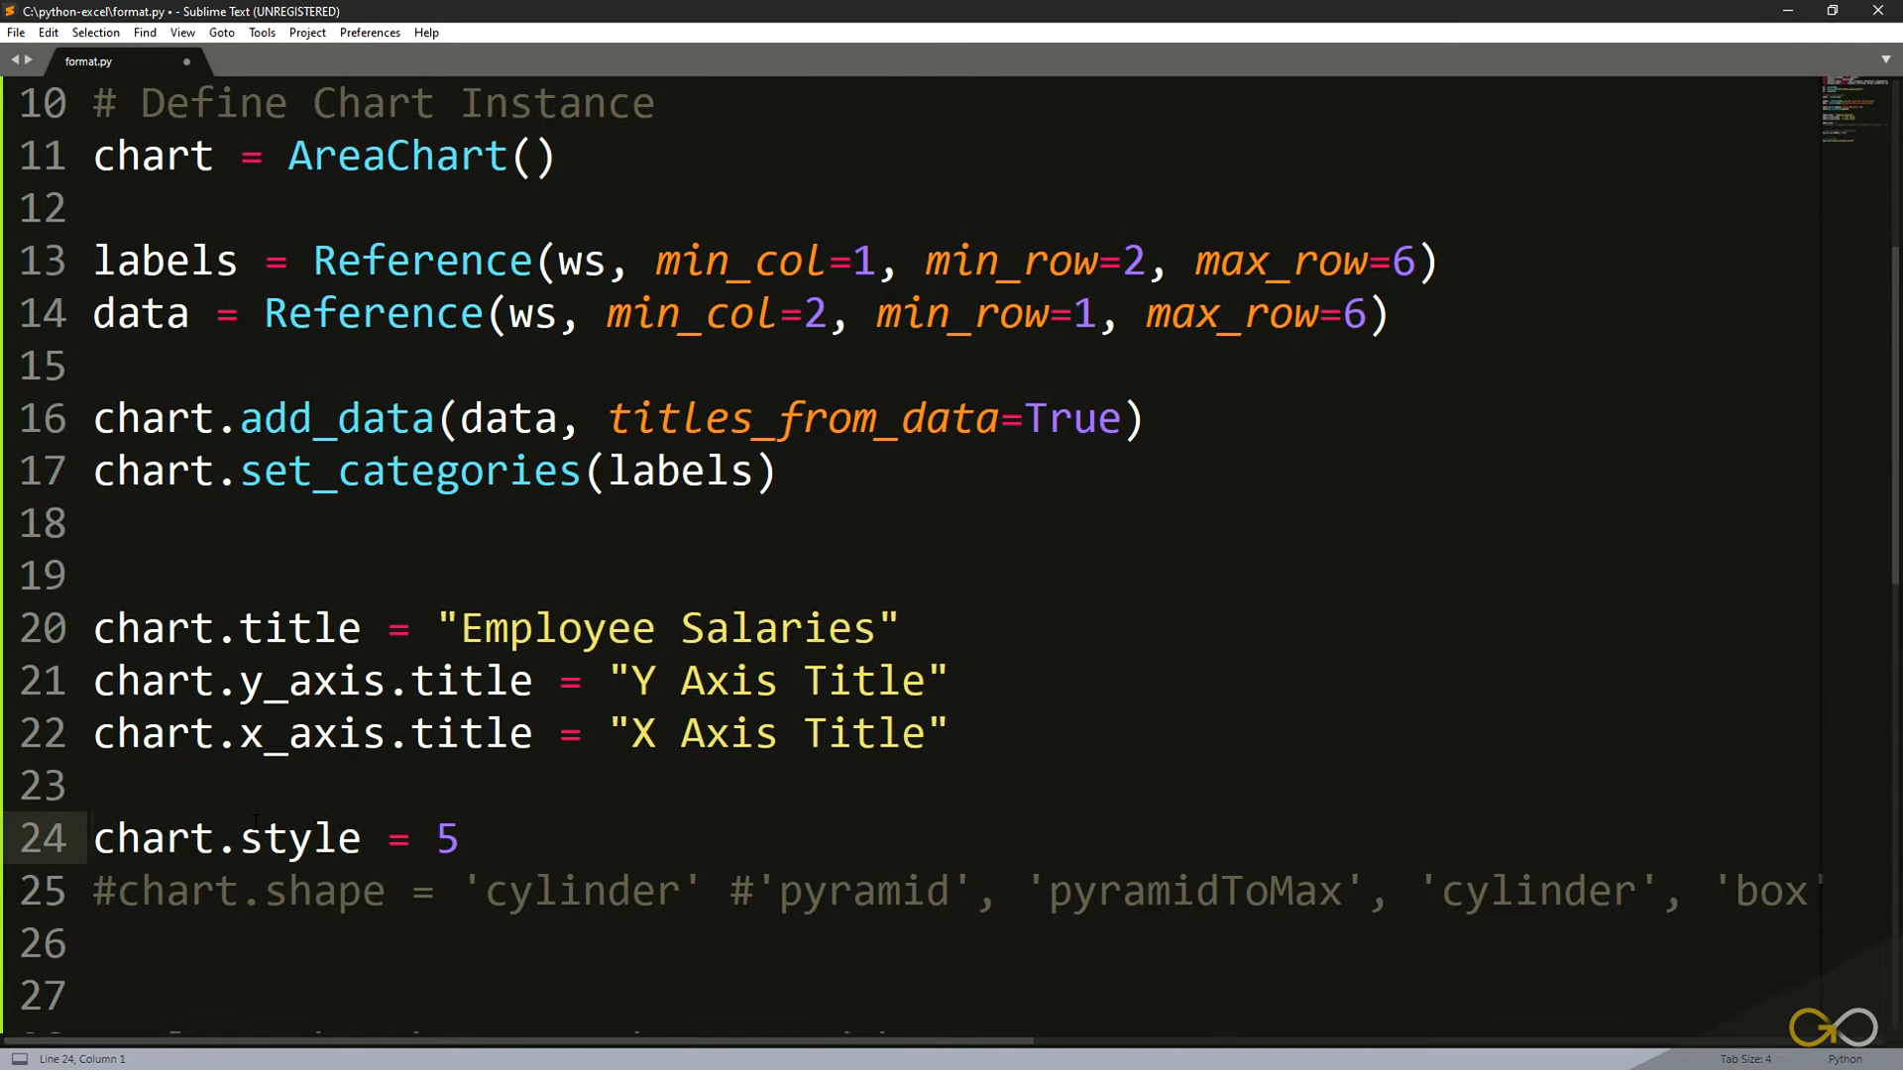
text(#)
drag(485, 837, 468, 834)
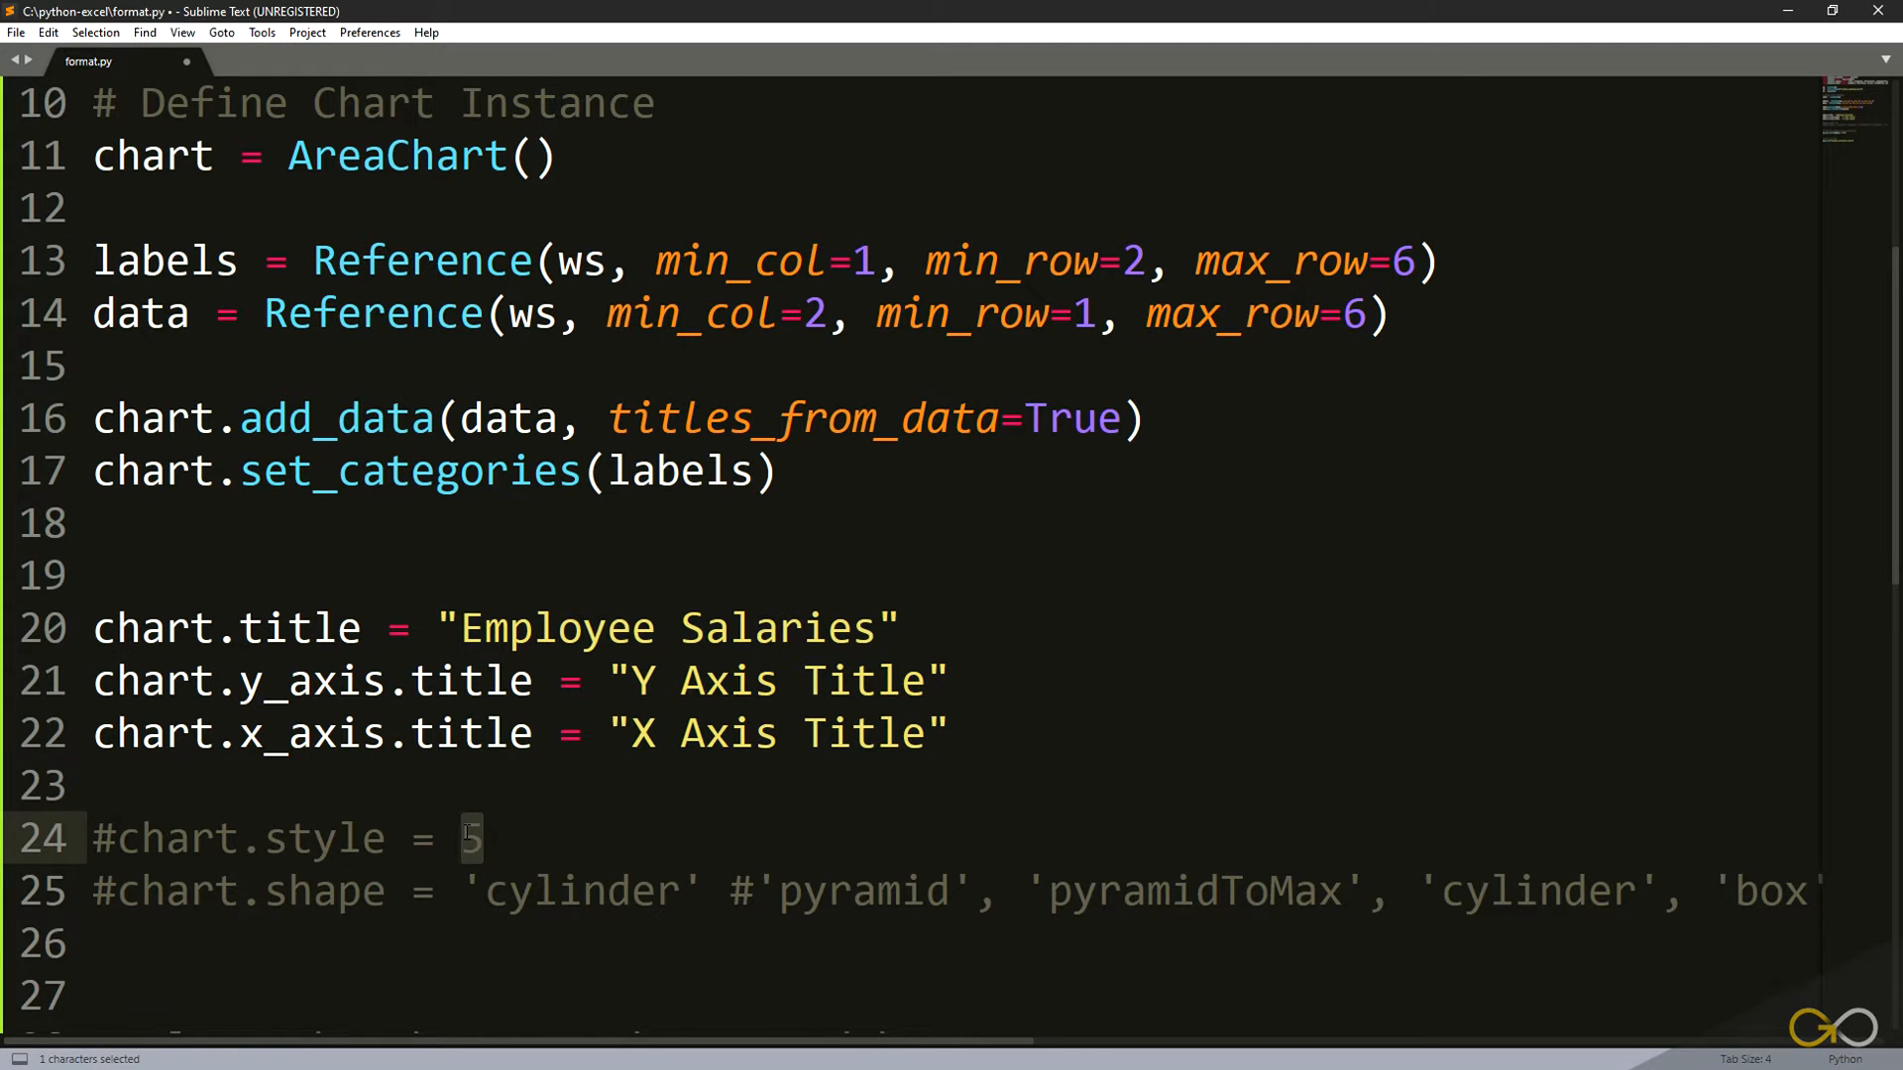
key(Right)
- Save format.py and run it with python format.py in the Git Bash terminal
scroll(456, 720, up, 1)
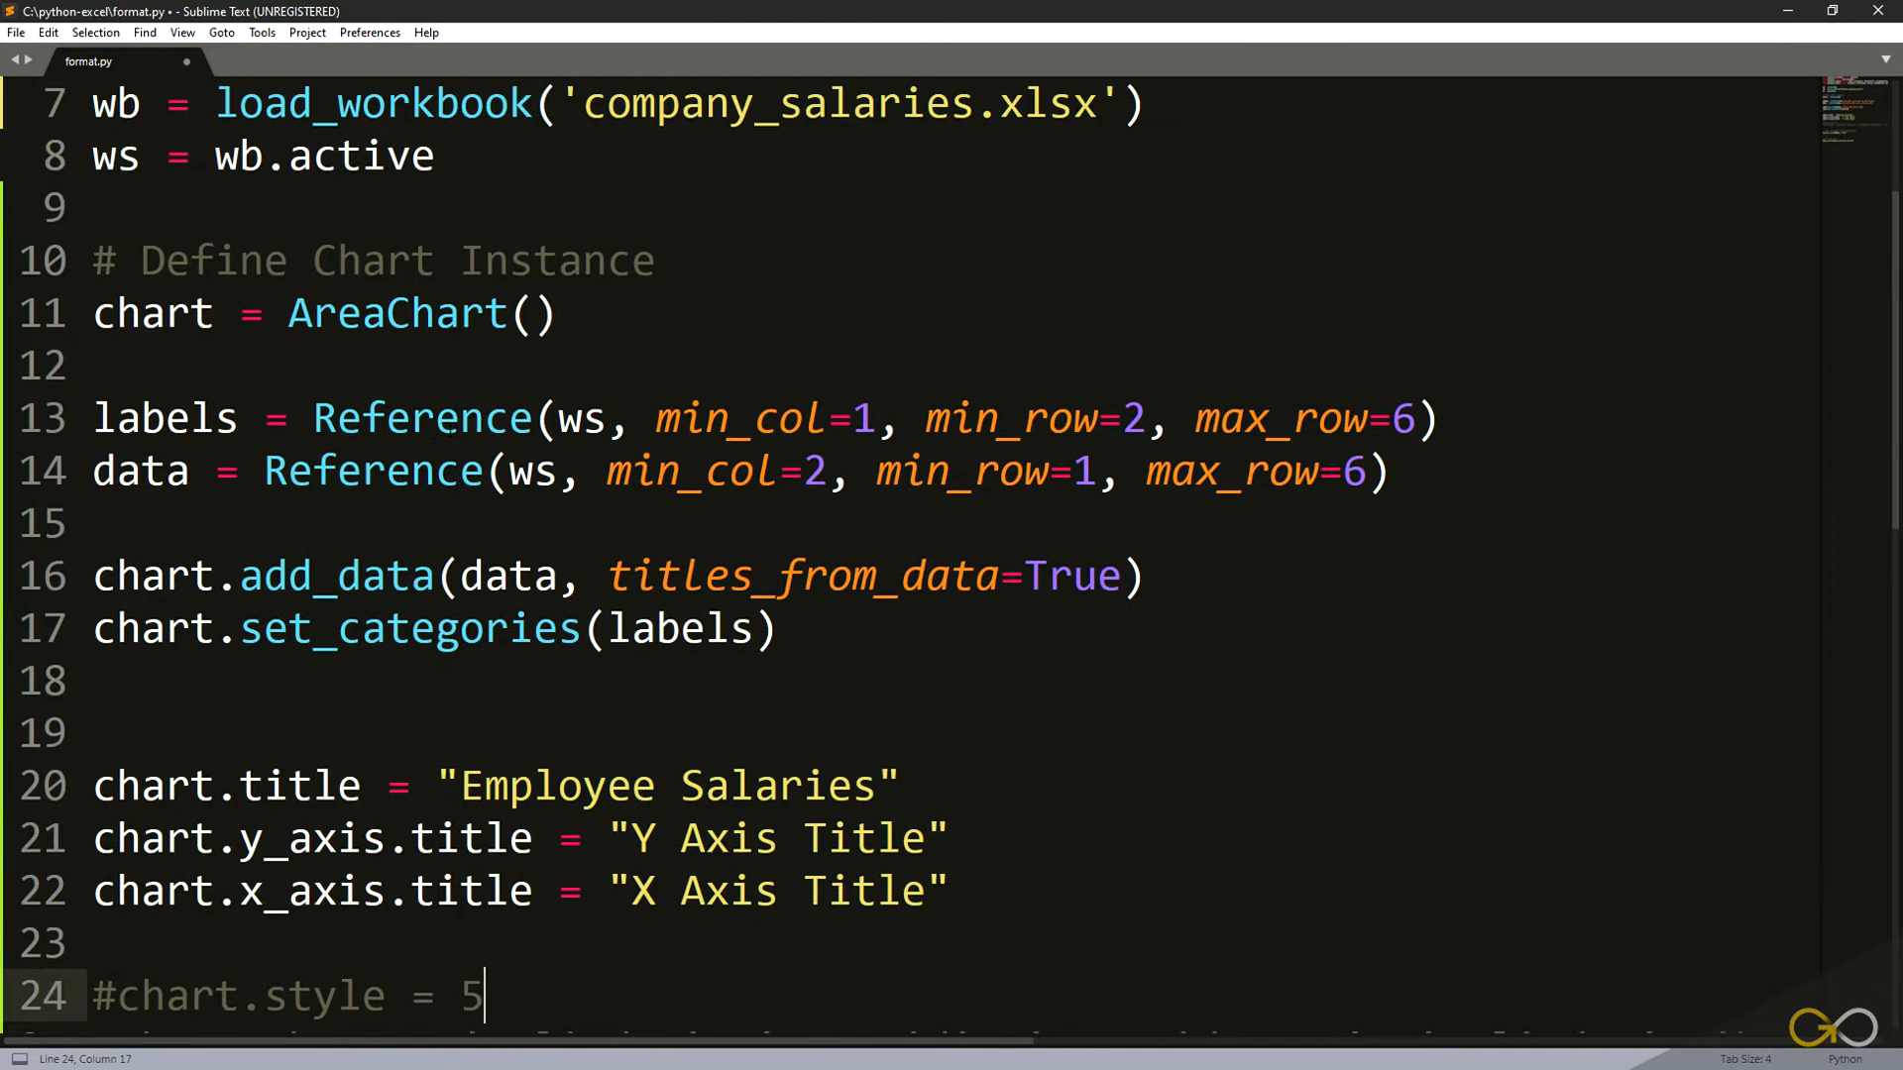
click(456, 721)
key(ctrl+s)
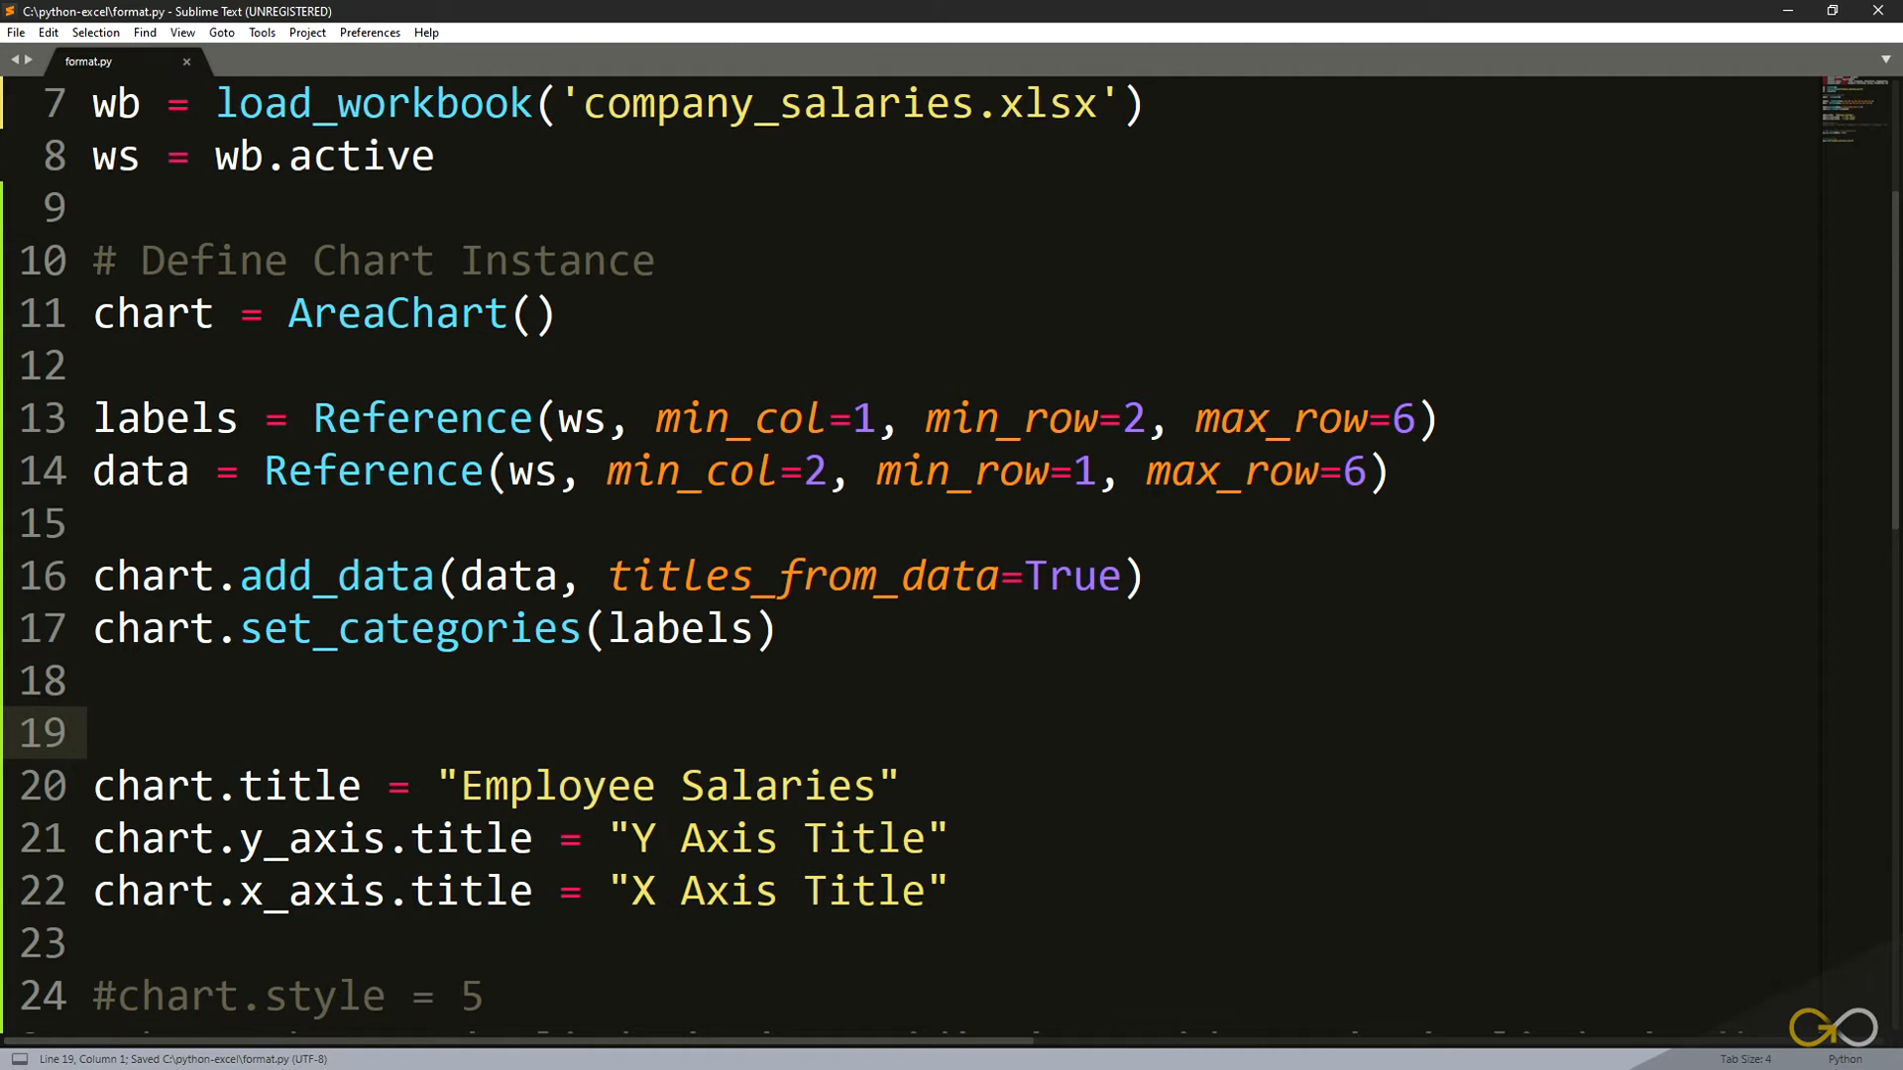
key(alt+Tab)
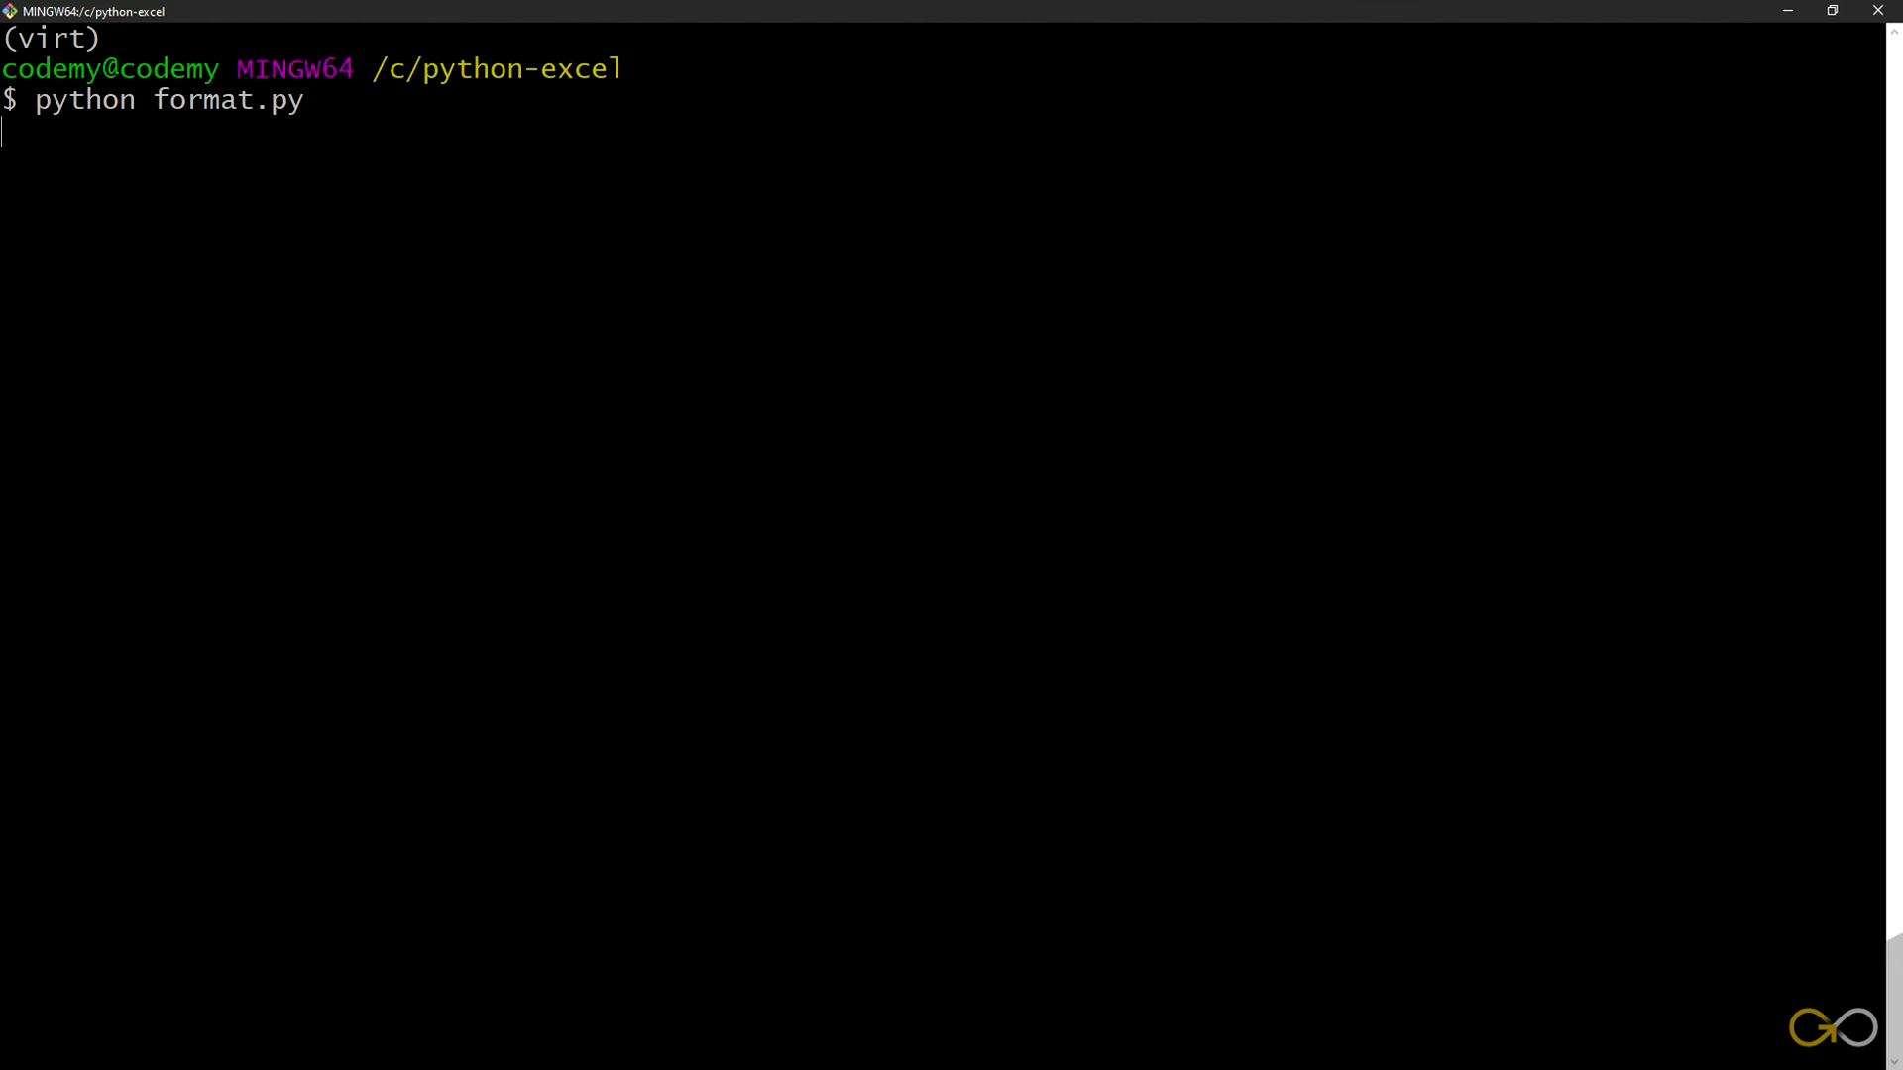
- Open company_salaries2.xlsx from File Explorer, examine the area chart and the values in C2:C6, and close it without saving
key(alt+Tab)
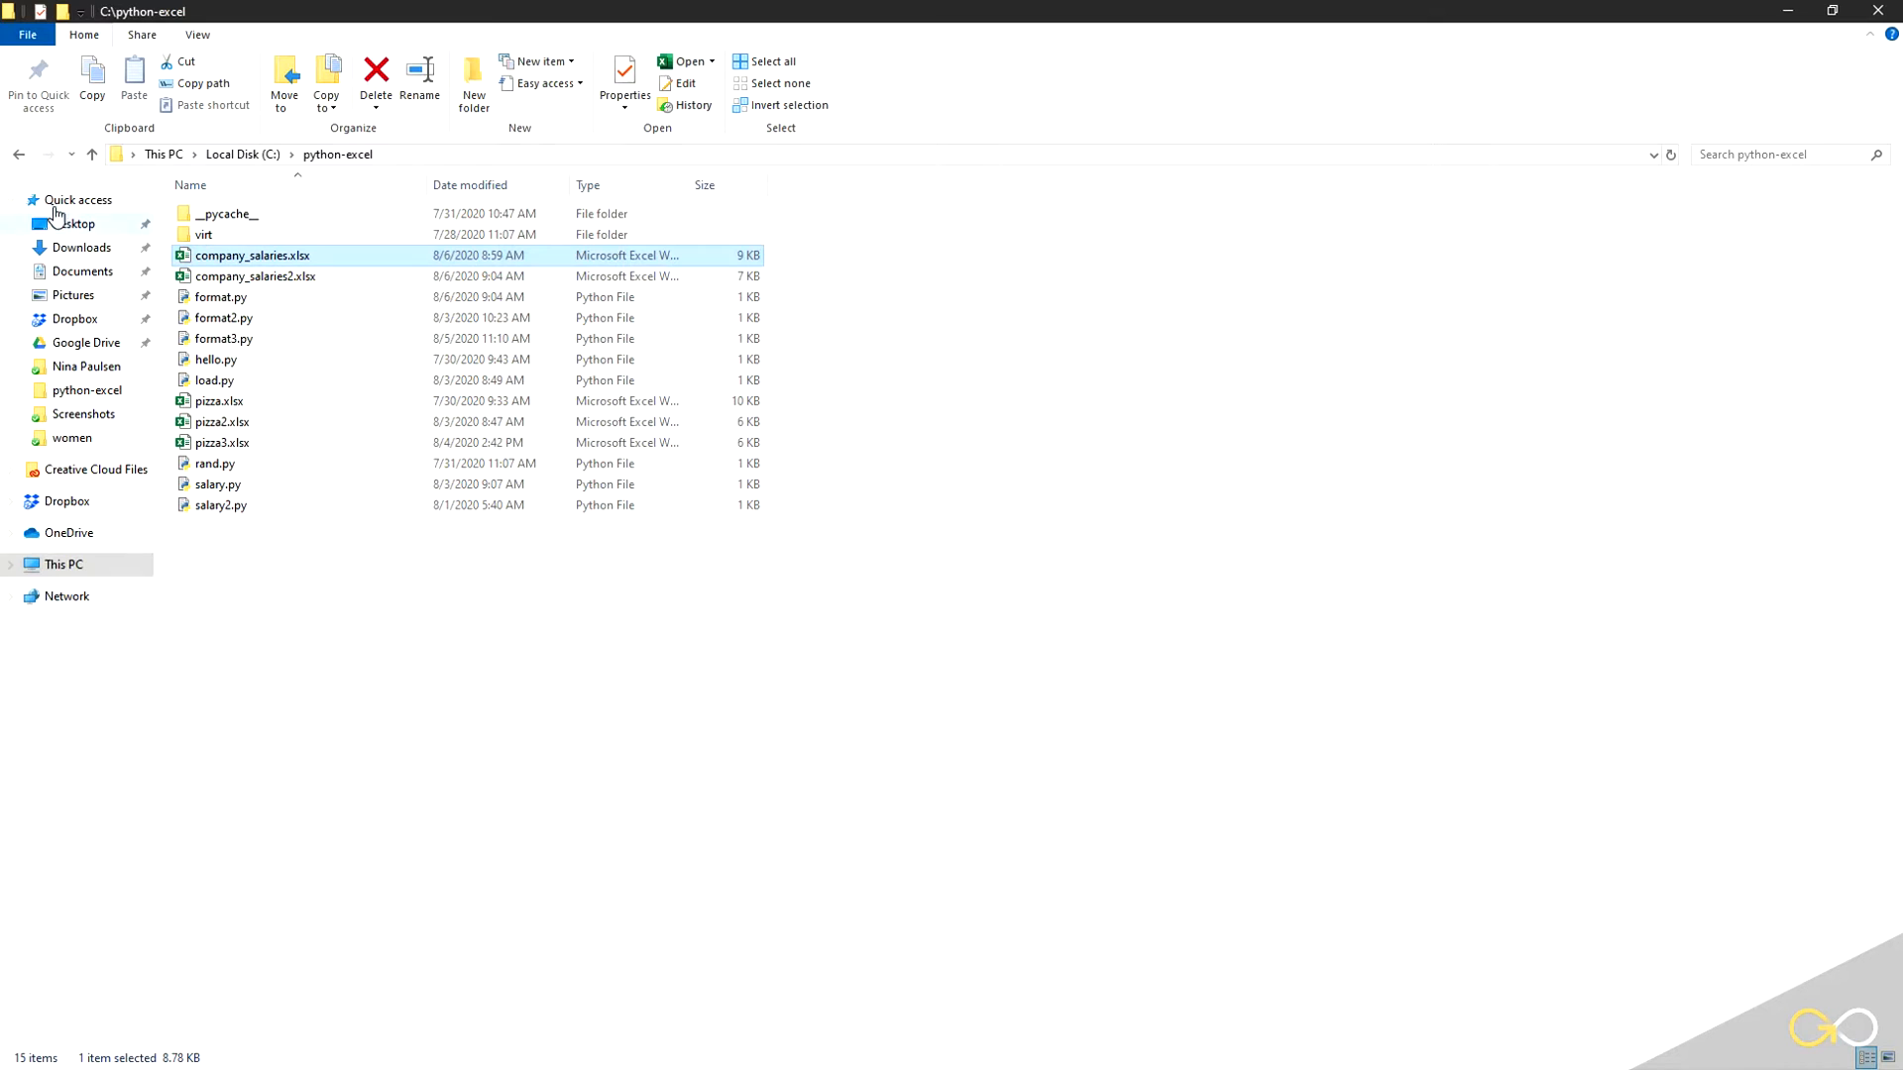
double_click(237, 277)
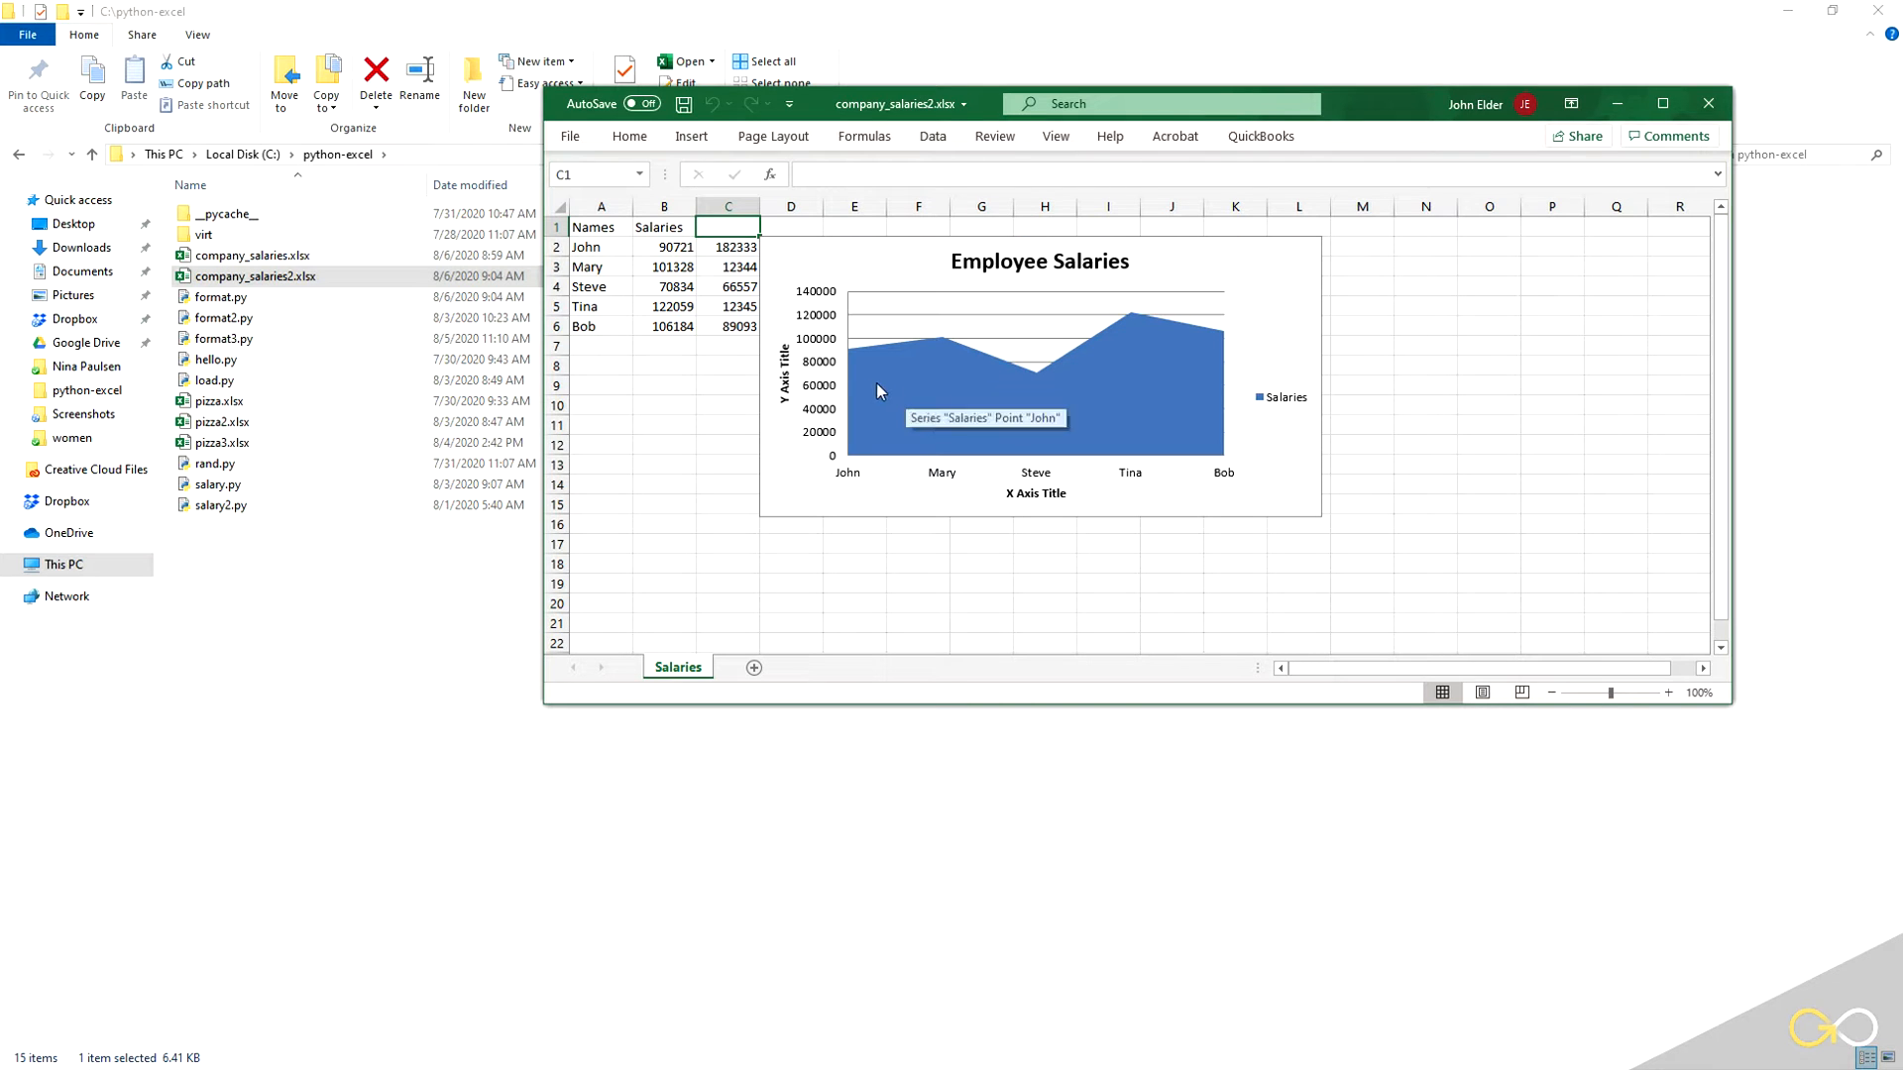
click(726, 252)
drag(725, 251, 729, 326)
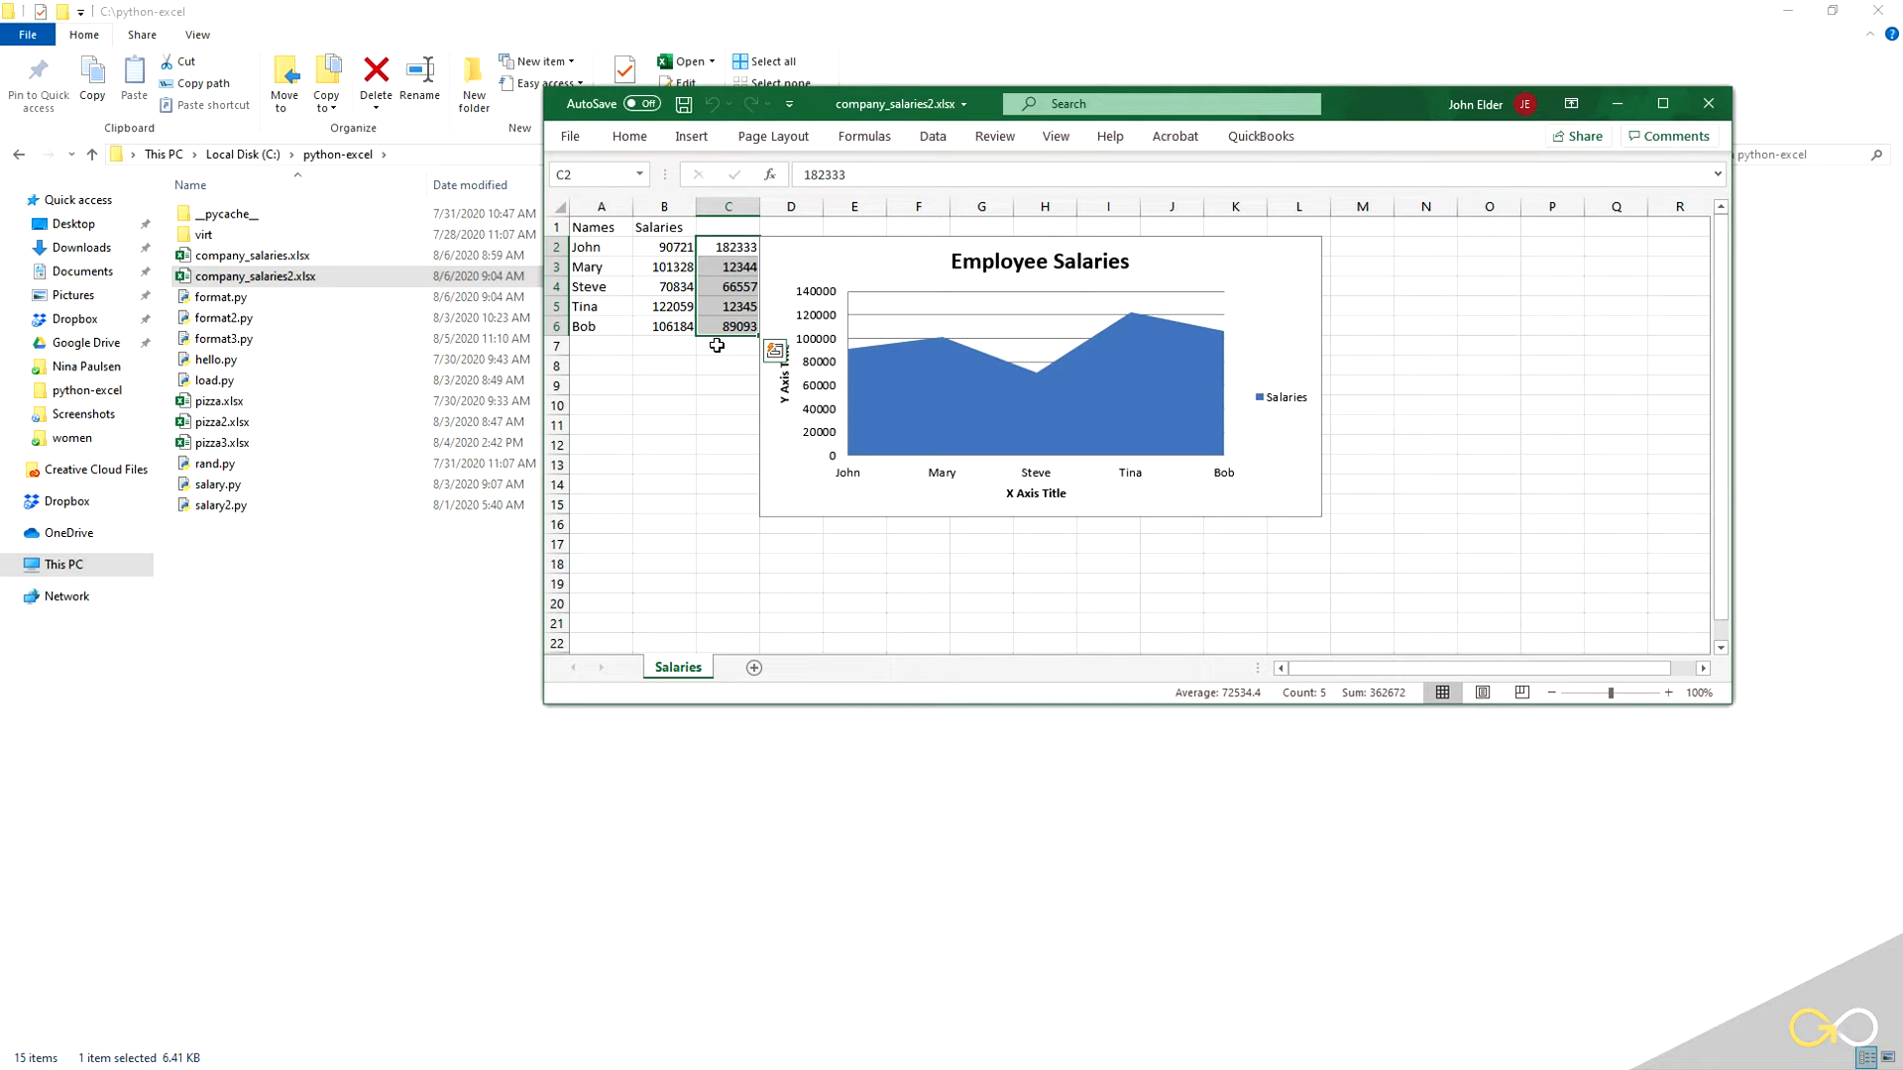
click(1709, 103)
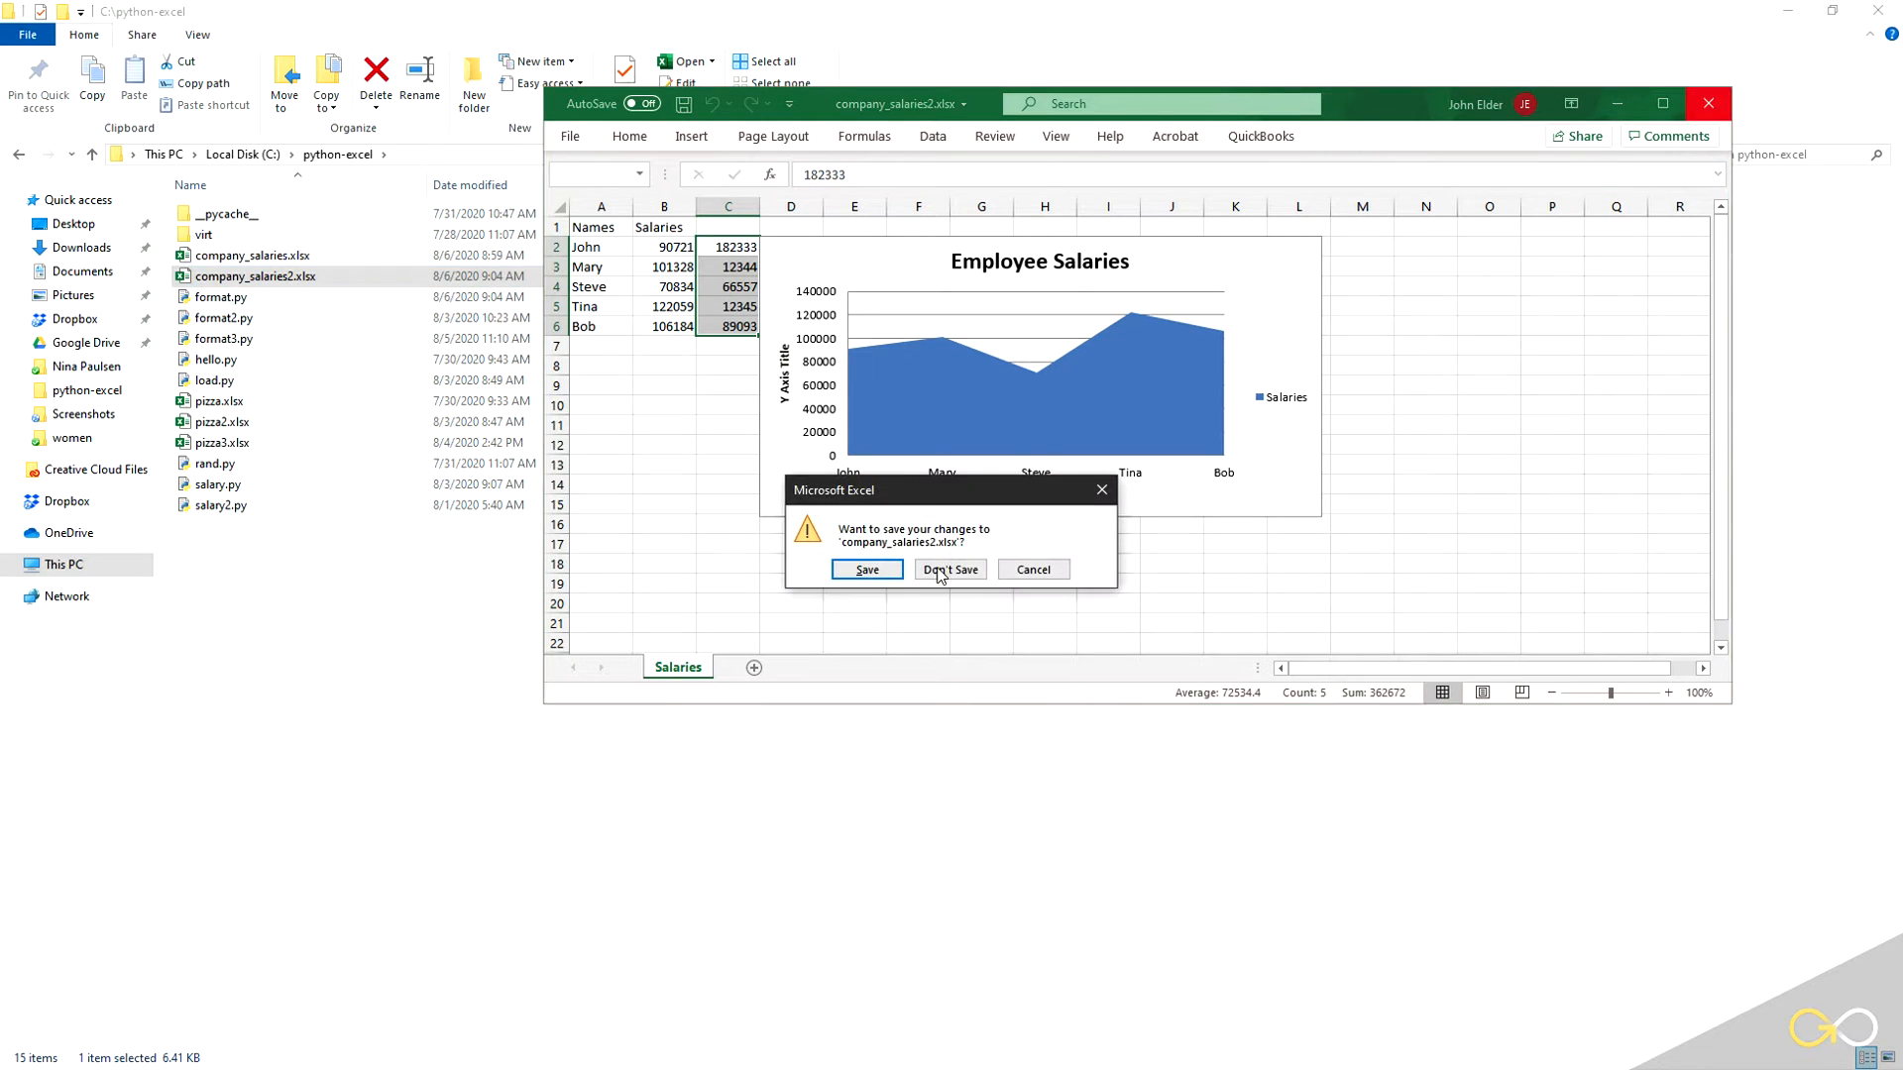
click(941, 570)
- Open company_salaries.xlsx and enter the heading "Year 2" in cell C1
click(252, 262)
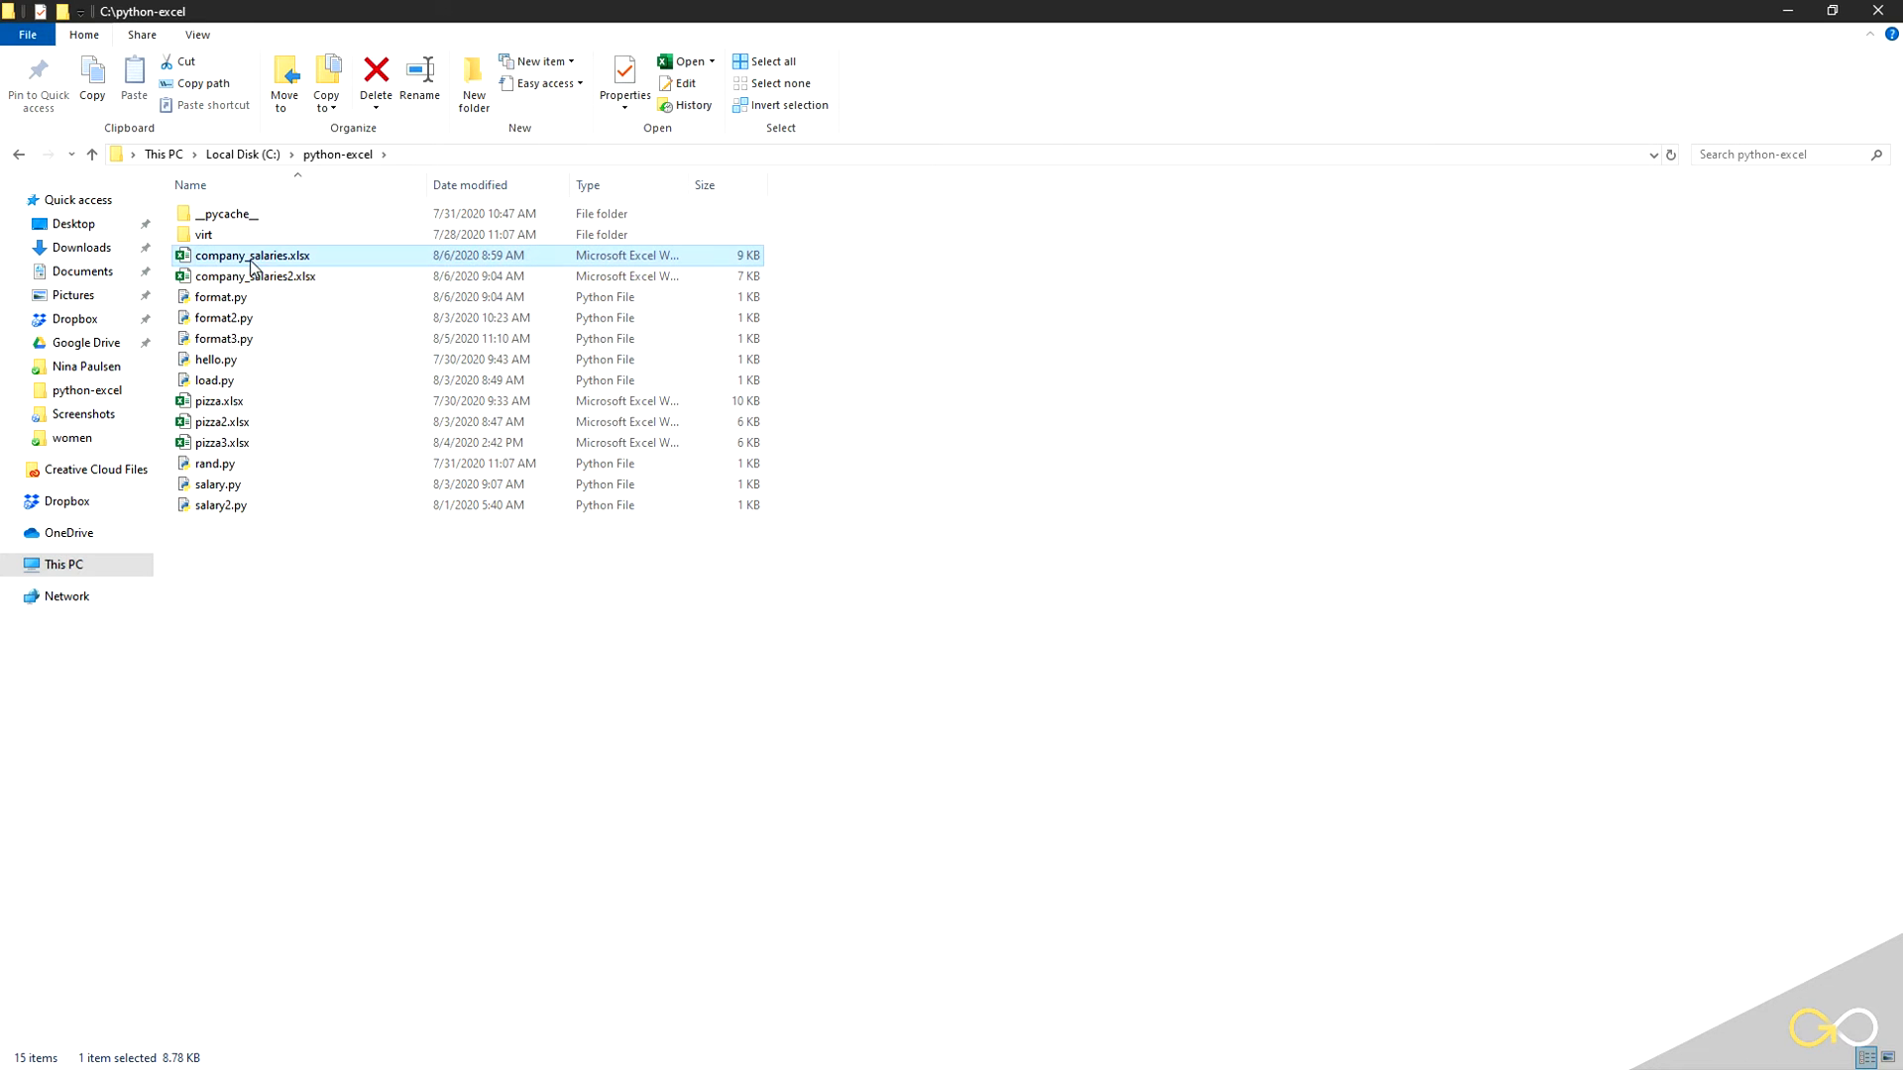
double_click(252, 259)
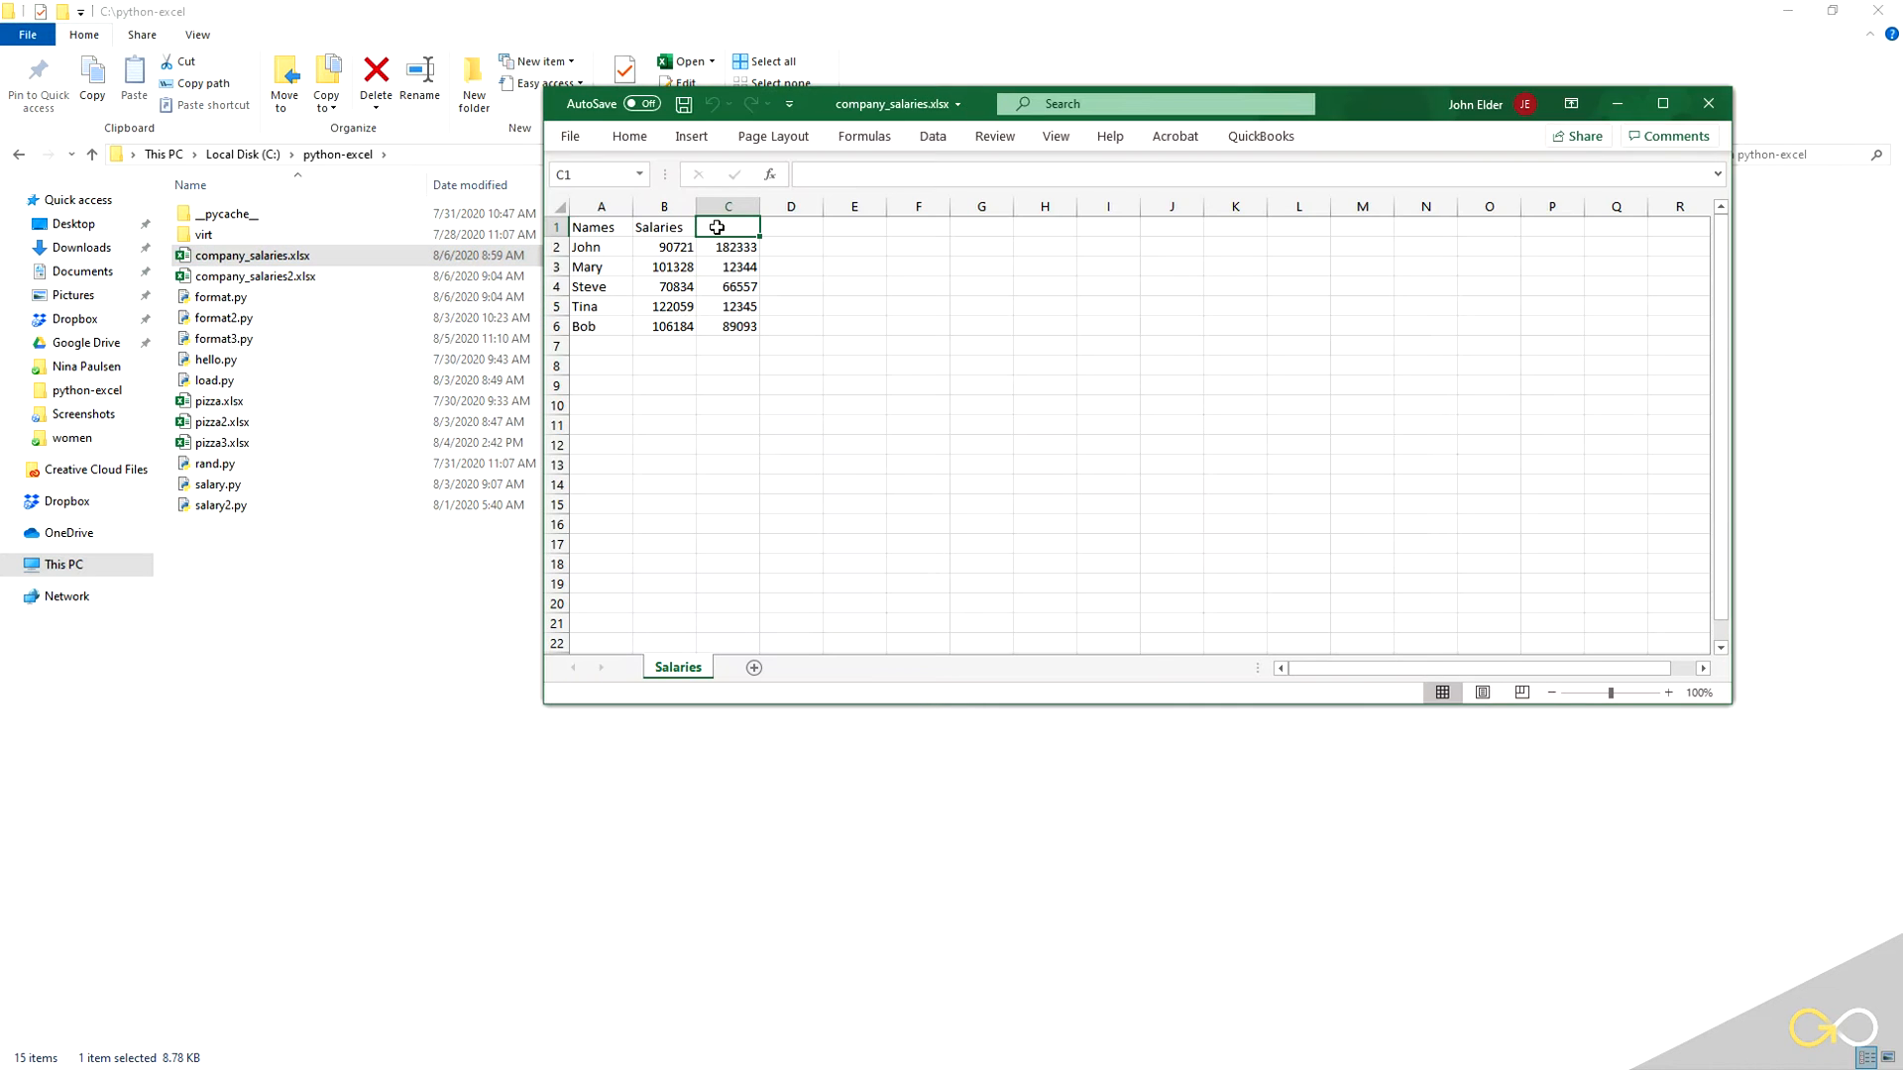
text(Year 2)
key(Return)
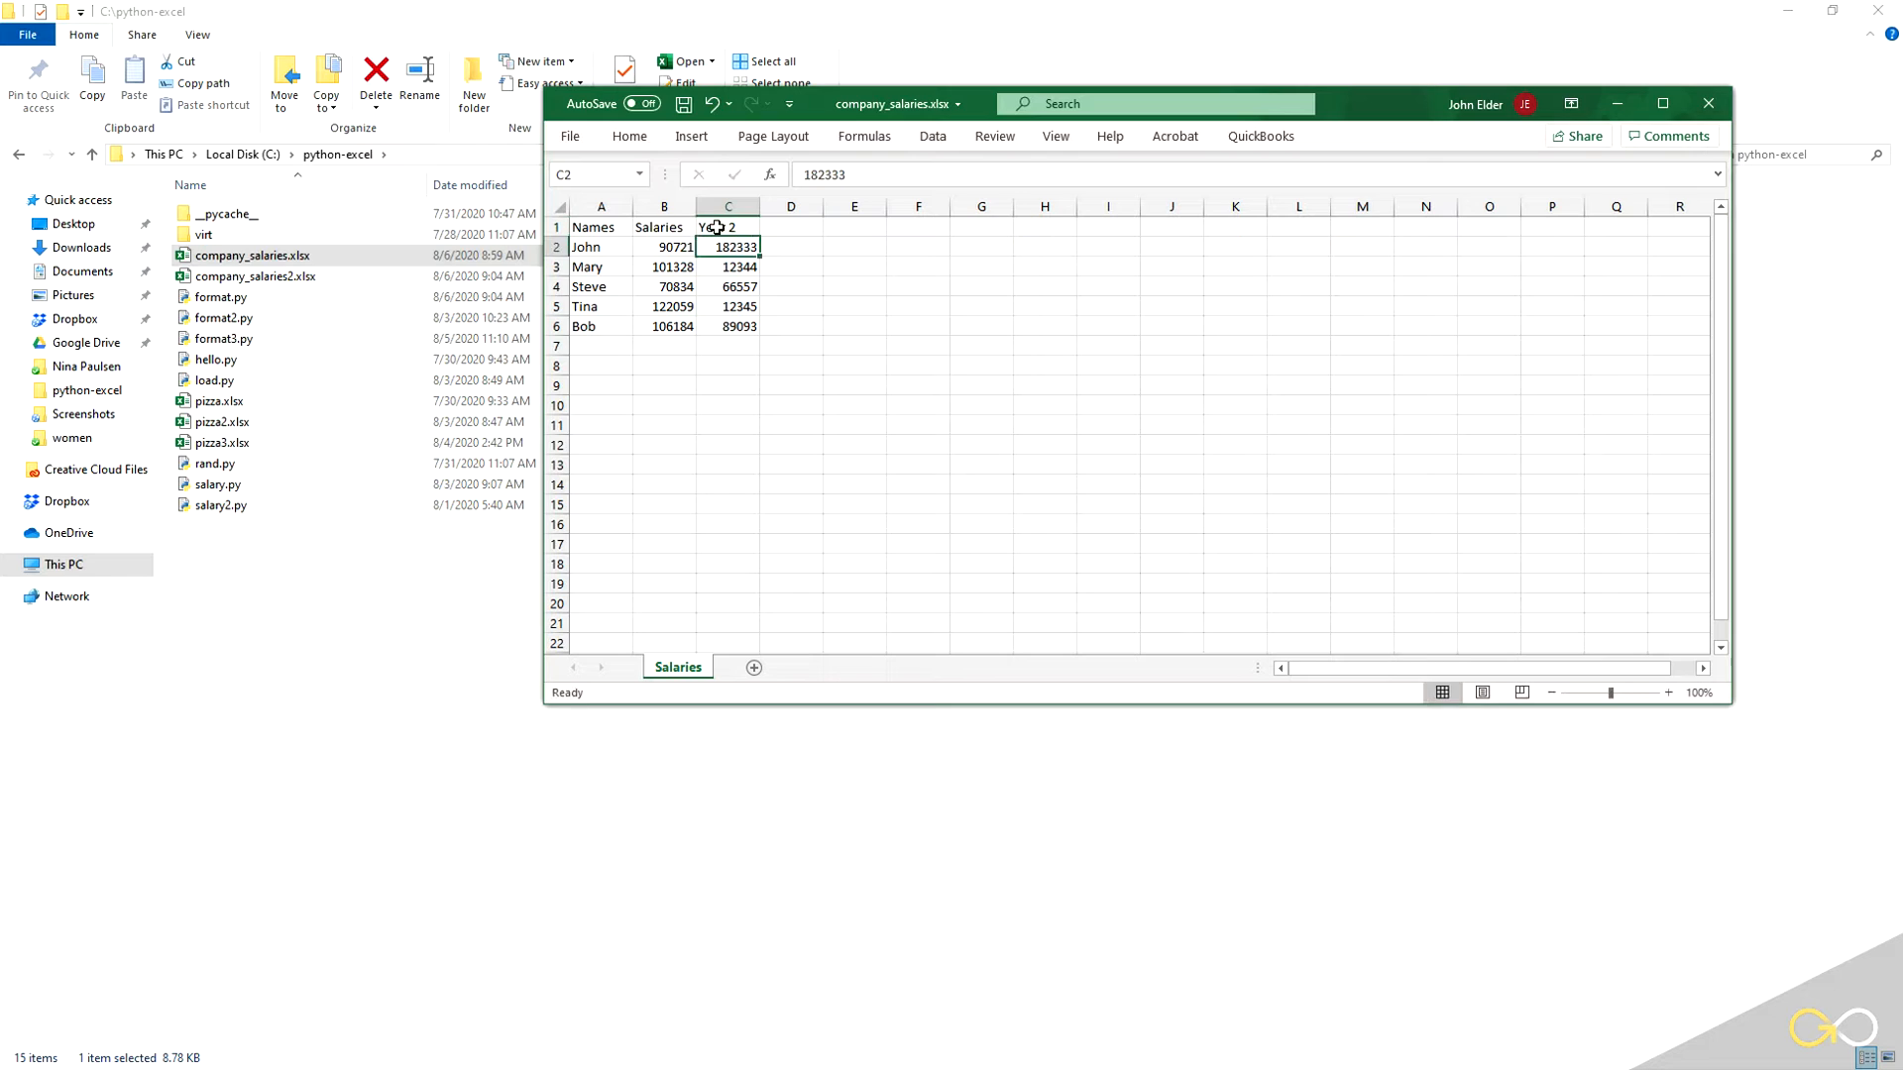
- Change C3 to 123442 and C5 to 123452, and close the workbook with the changes saved
key(Return)
click(860, 175)
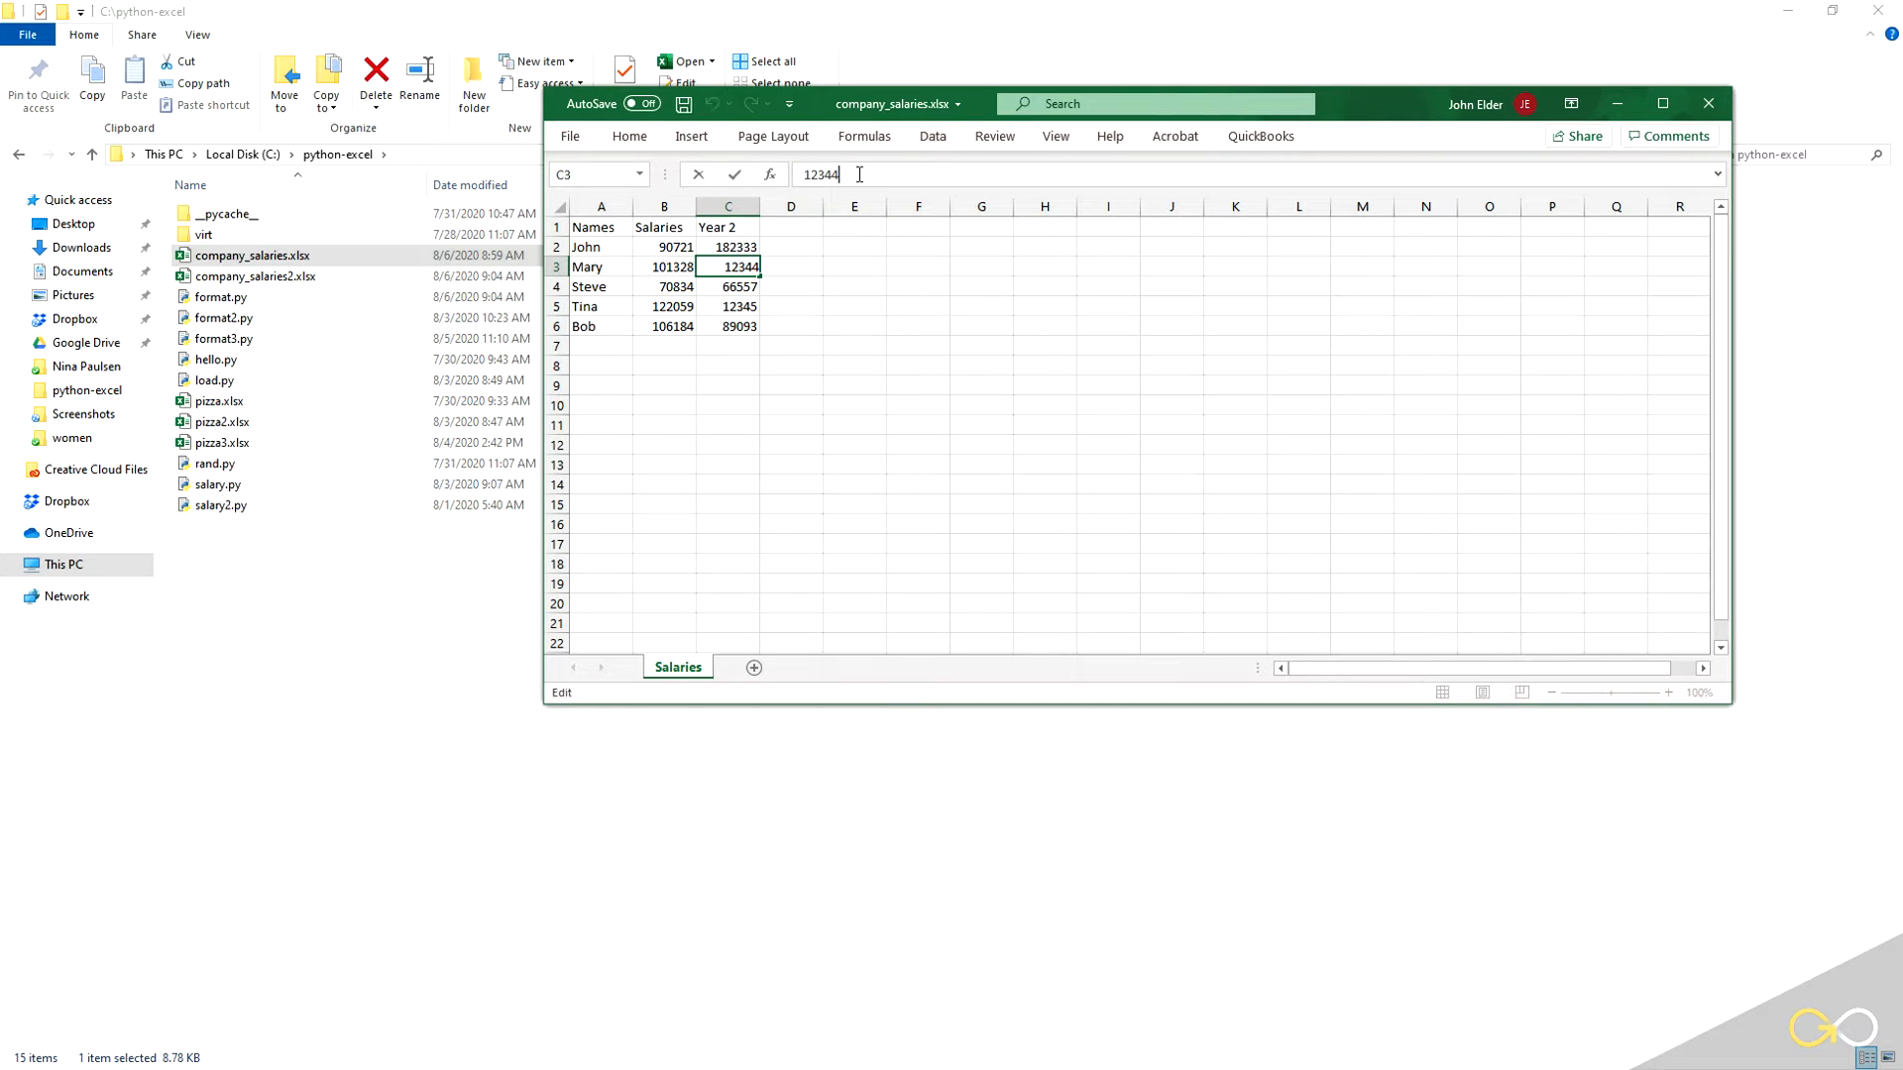
text(2)
key(Return)
key(Return)
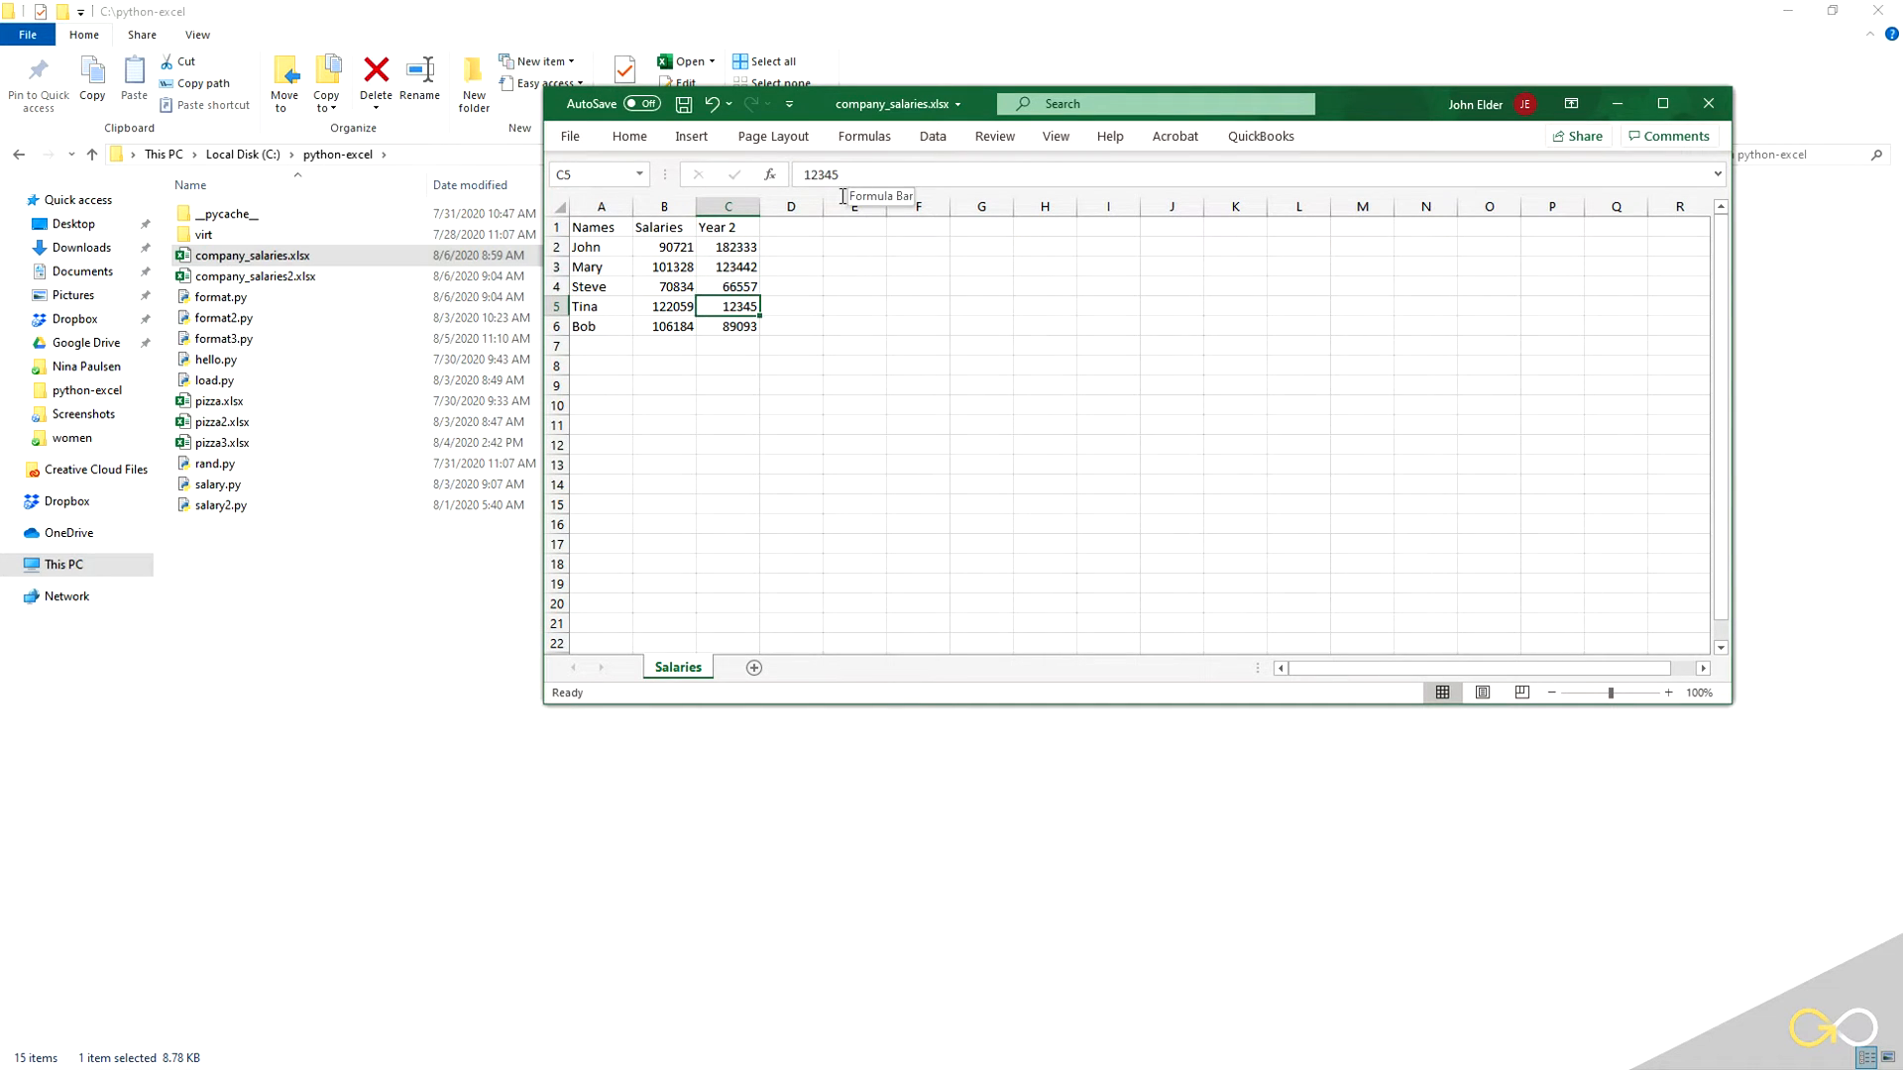
click(874, 177)
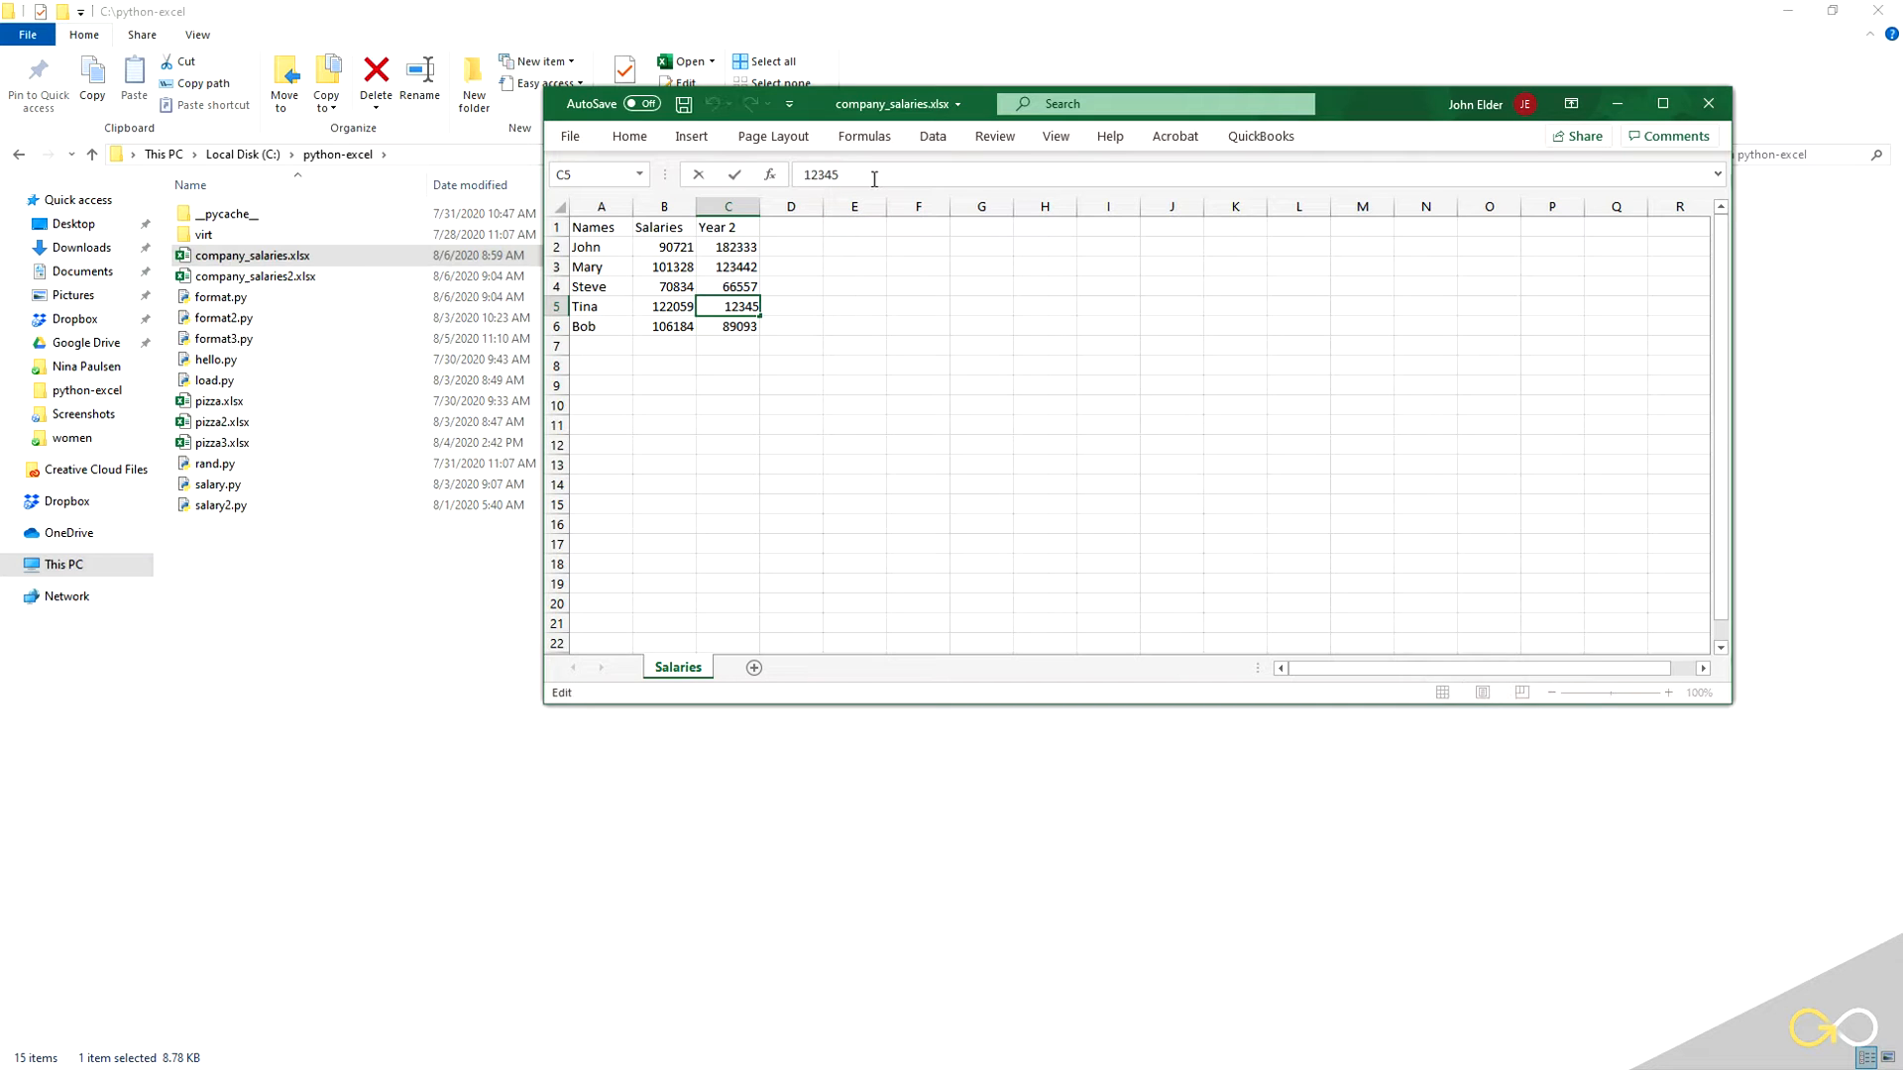
text(2)
key(Return)
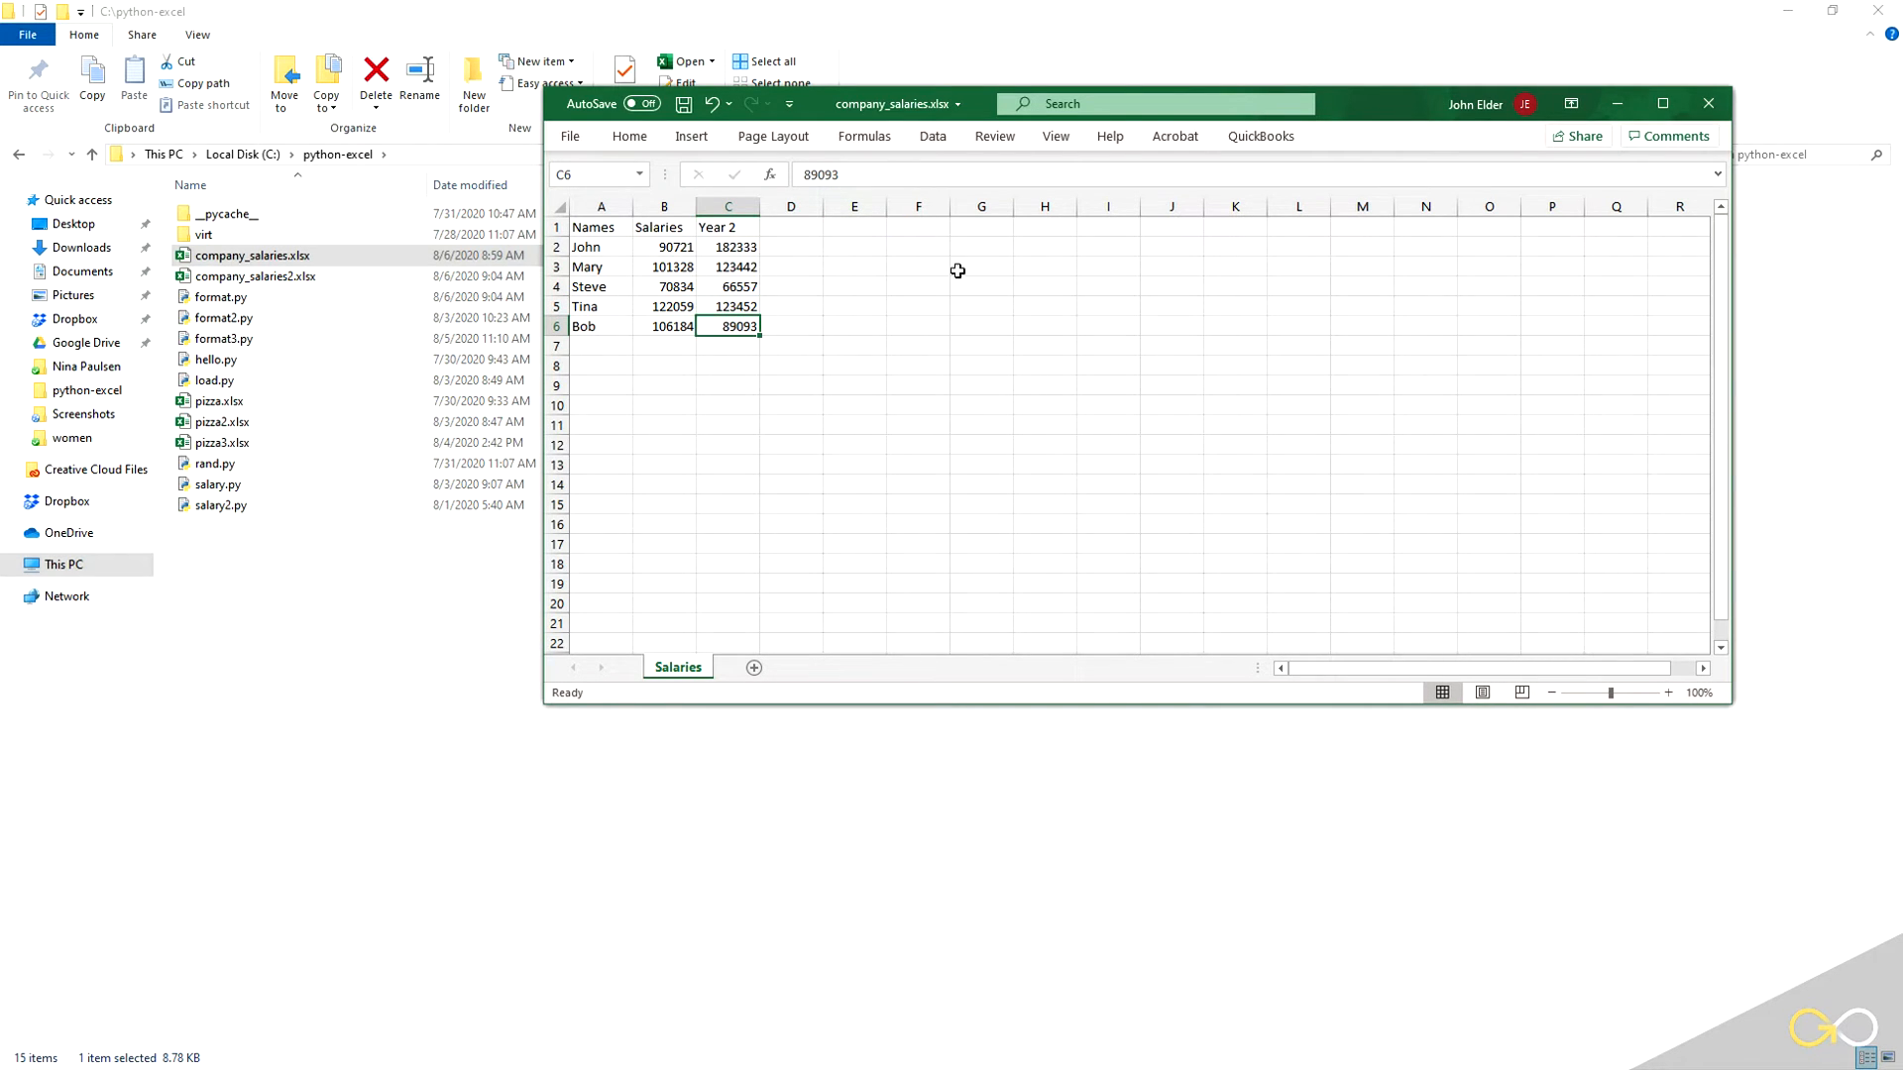
click(1708, 103)
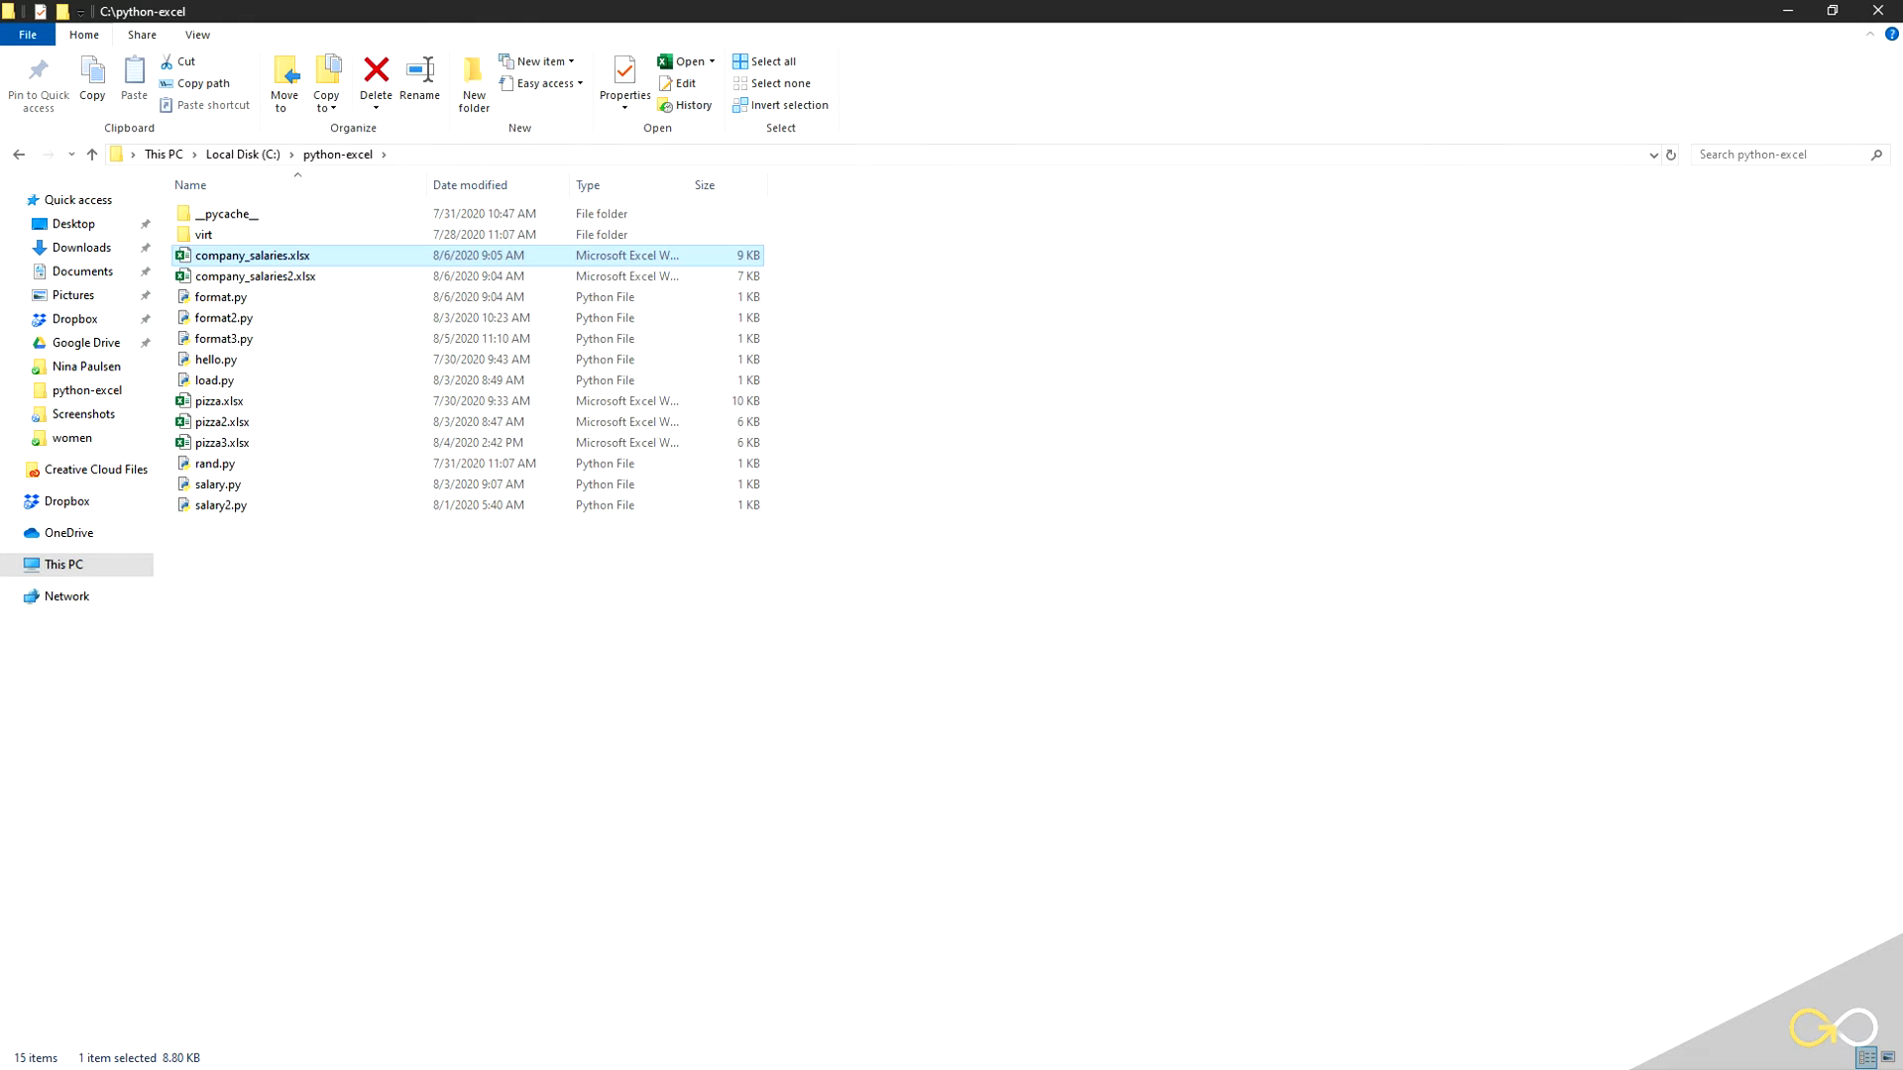
- Switch back to Sublime Text and add the argument max_col=3 to the data Reference on line 14
key(alt+Tab)
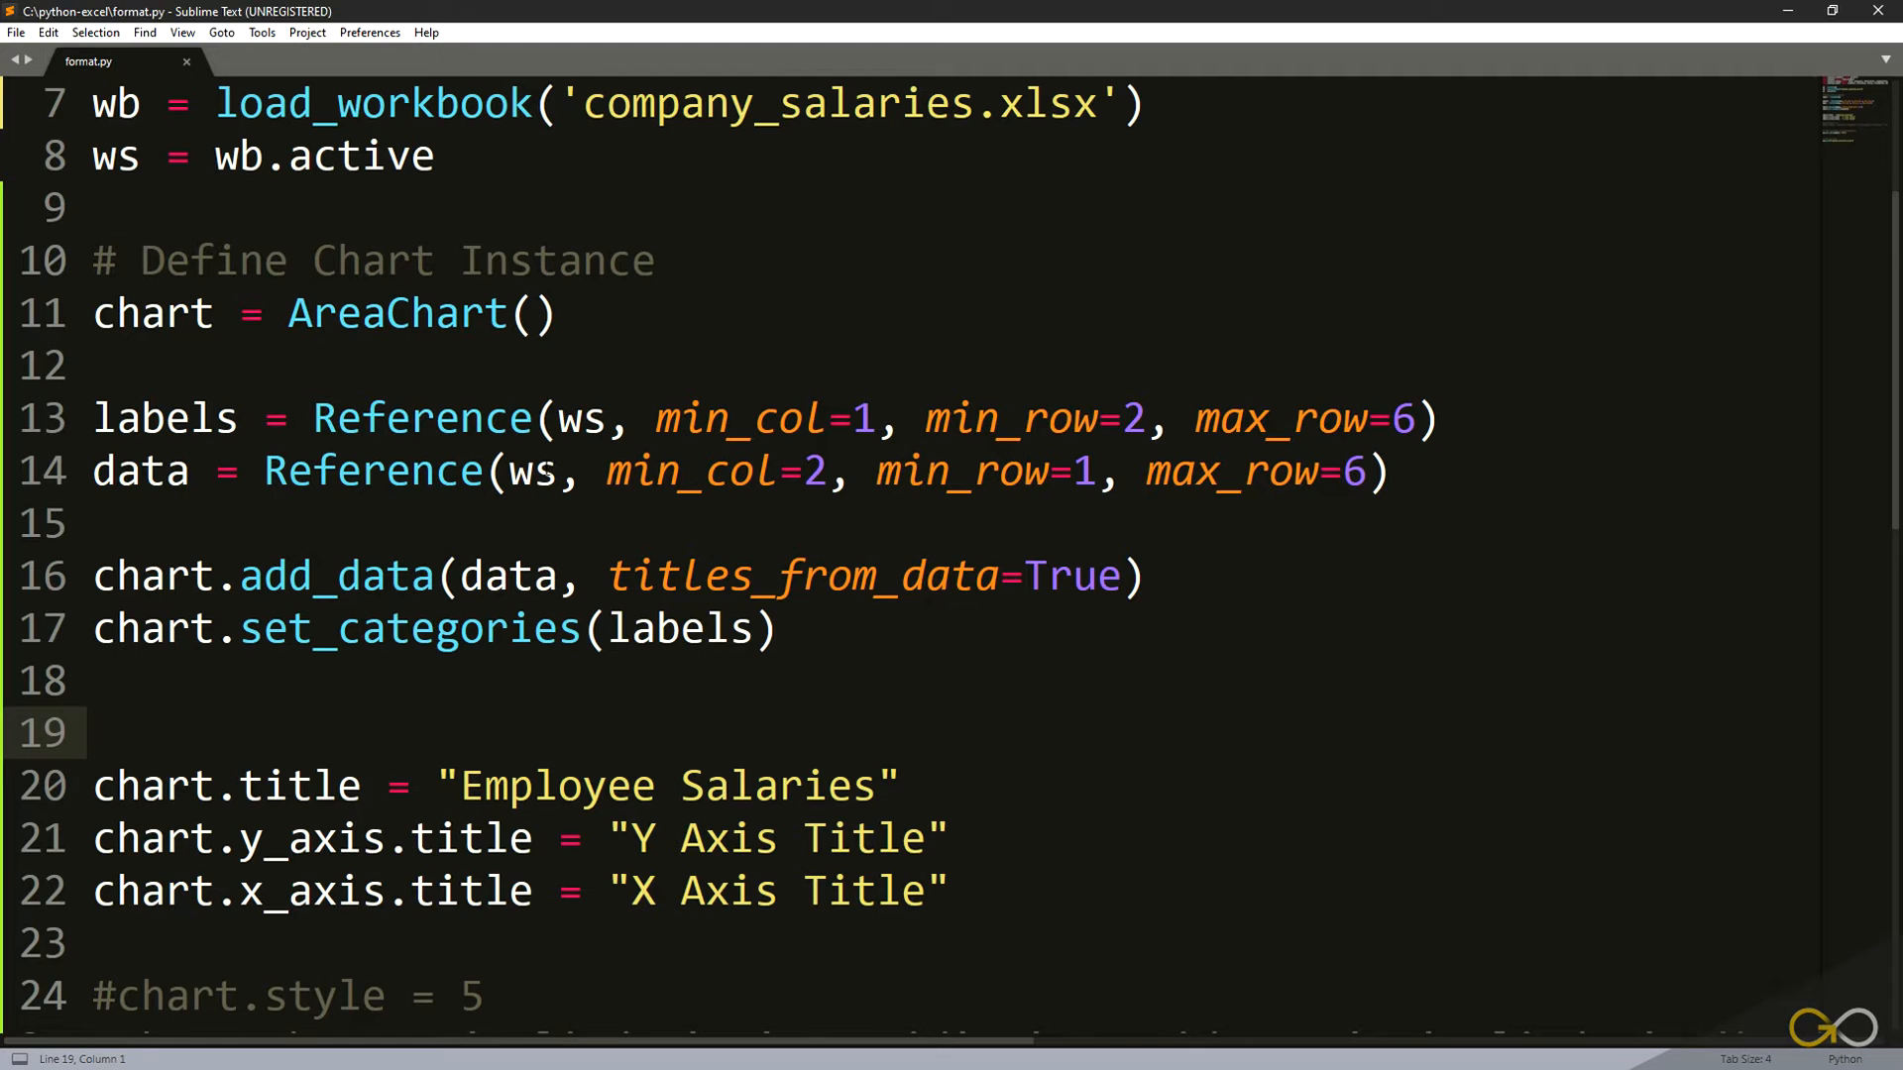
drag(159, 474, 533, 472)
click(1380, 471)
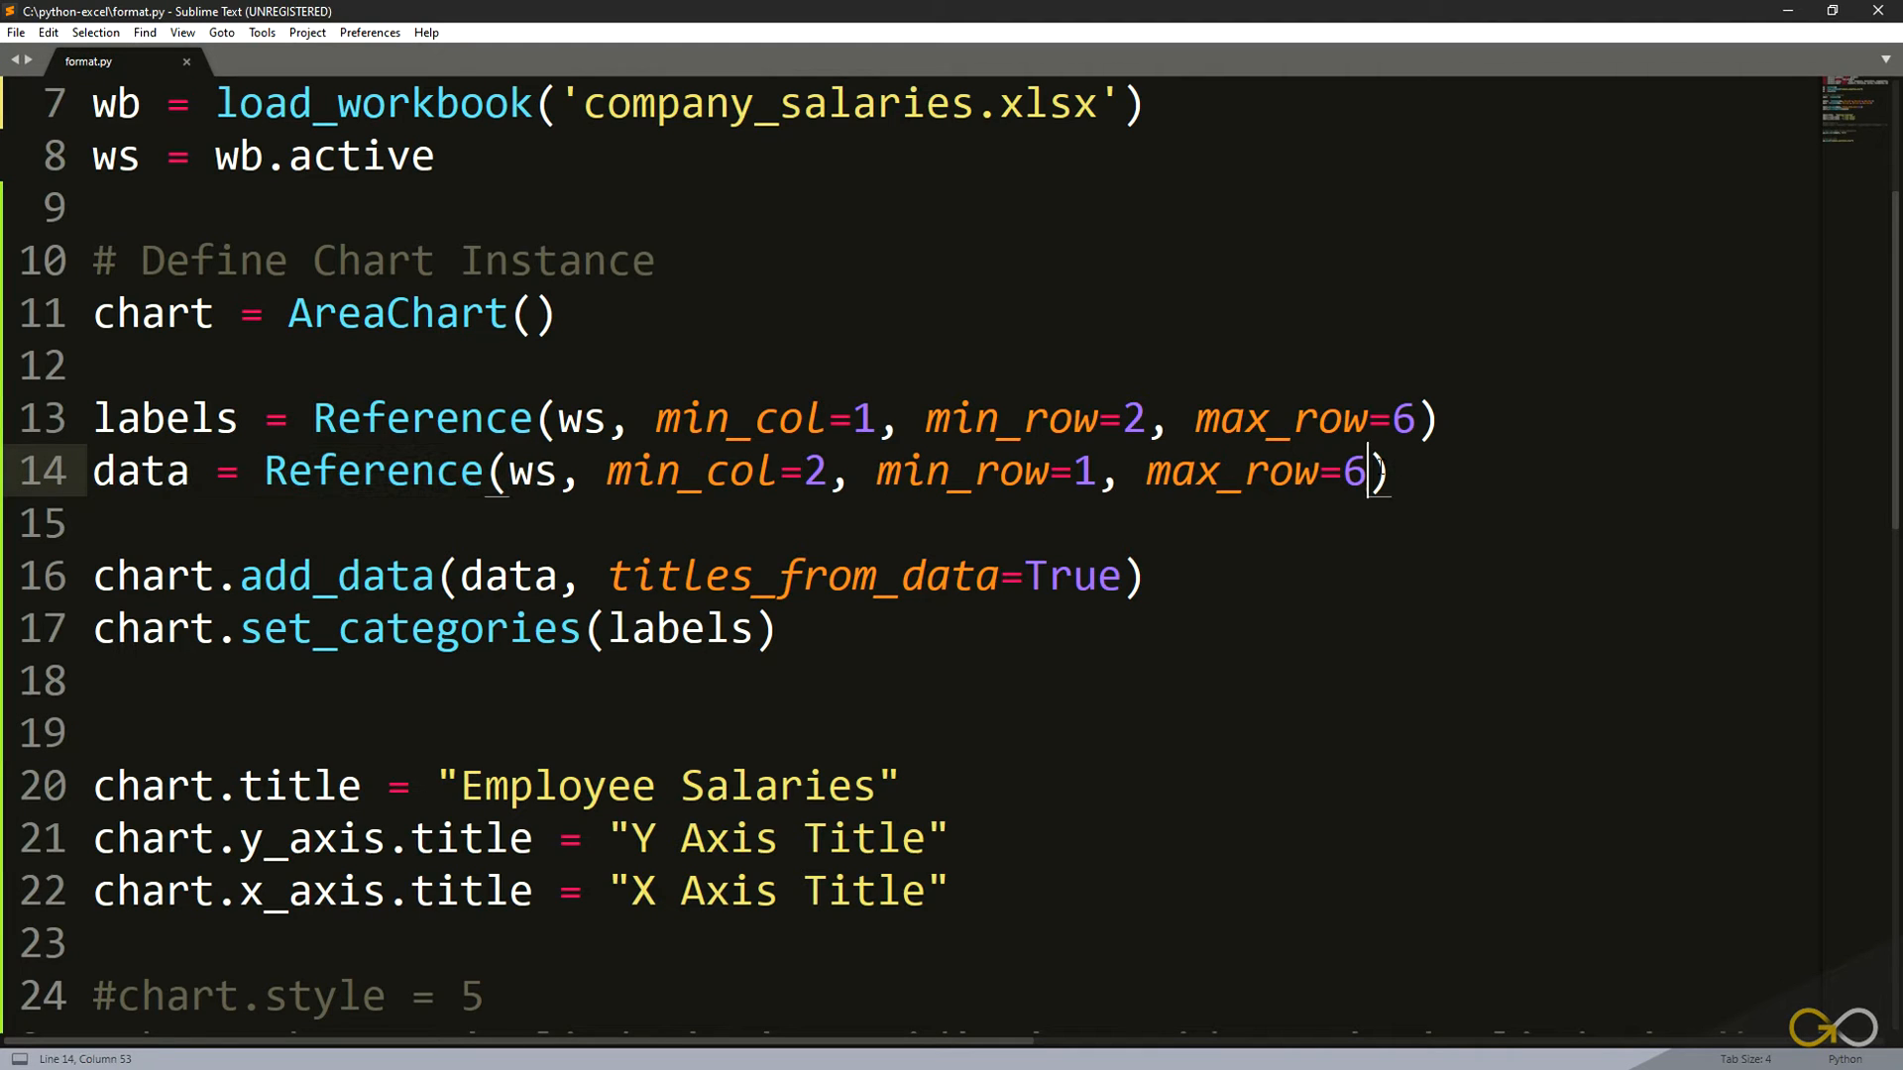
text(, )
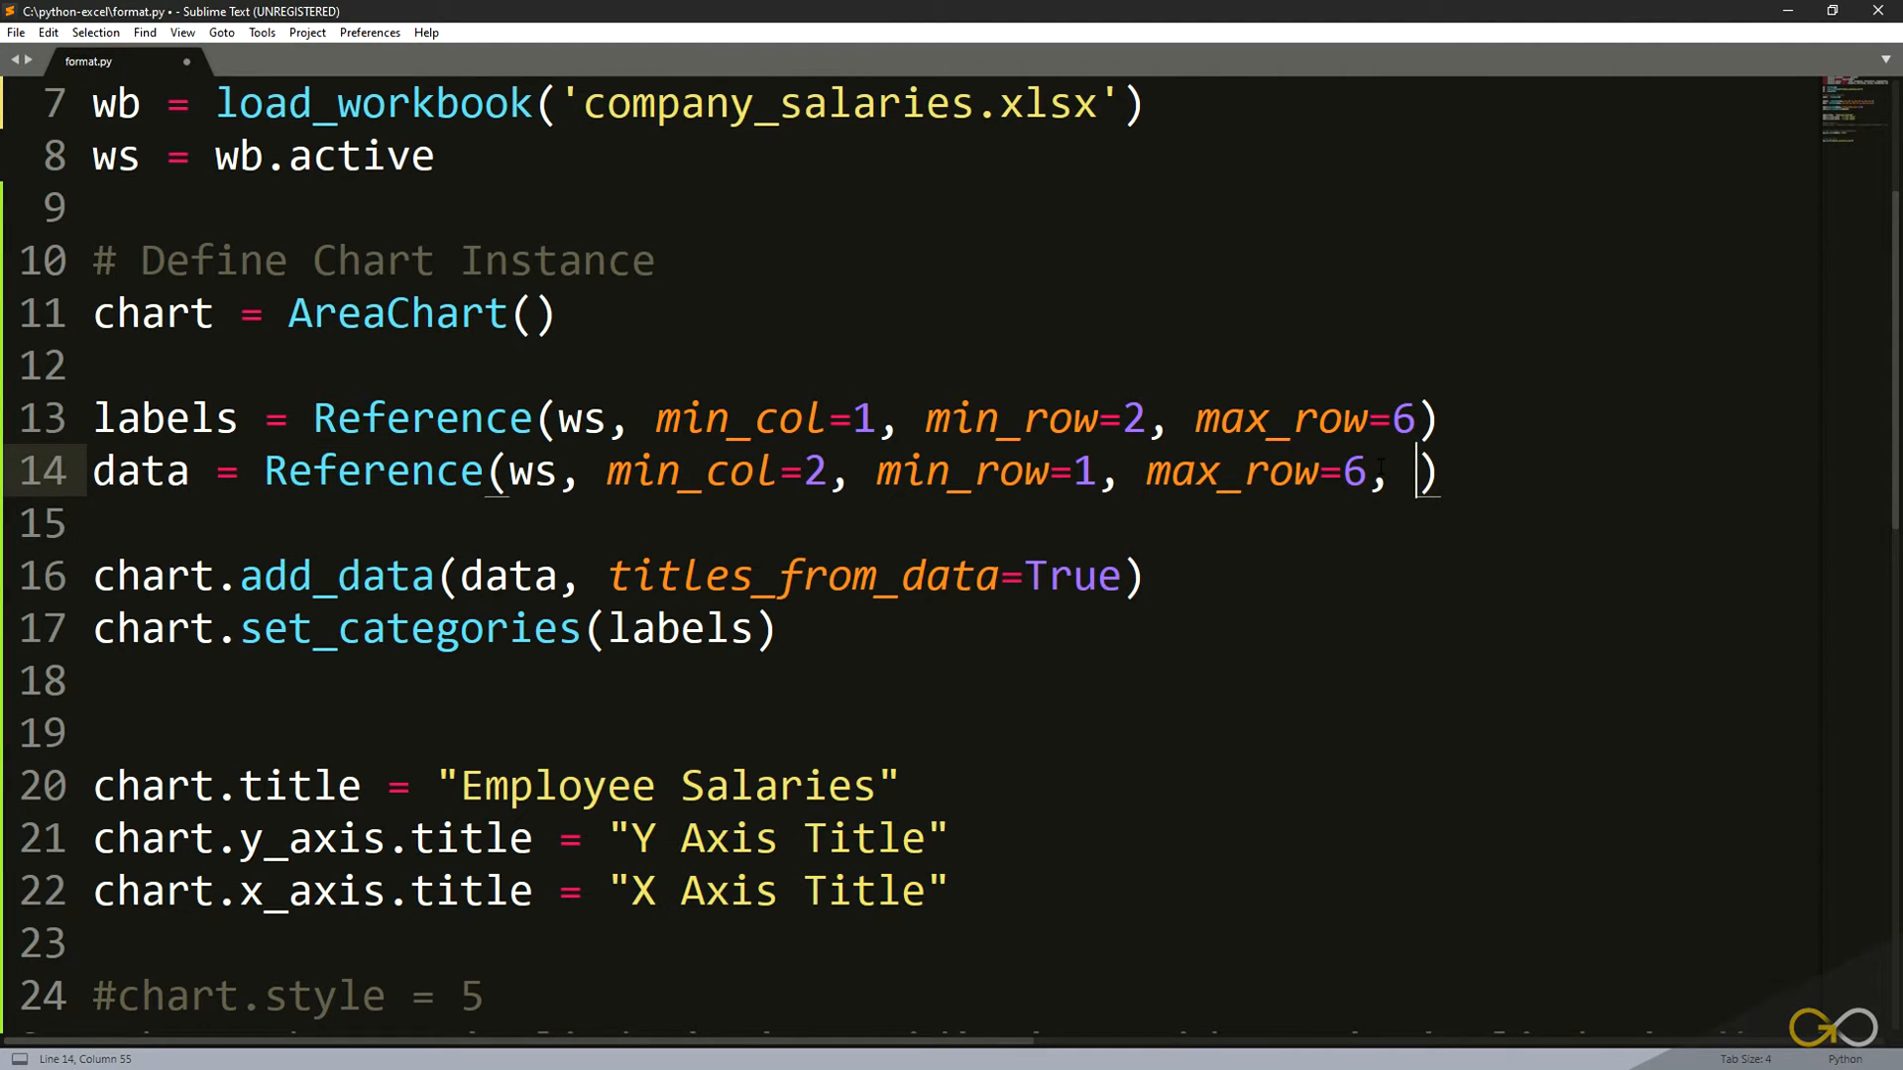
text(maxx)
key(BackSpace)
text(_)
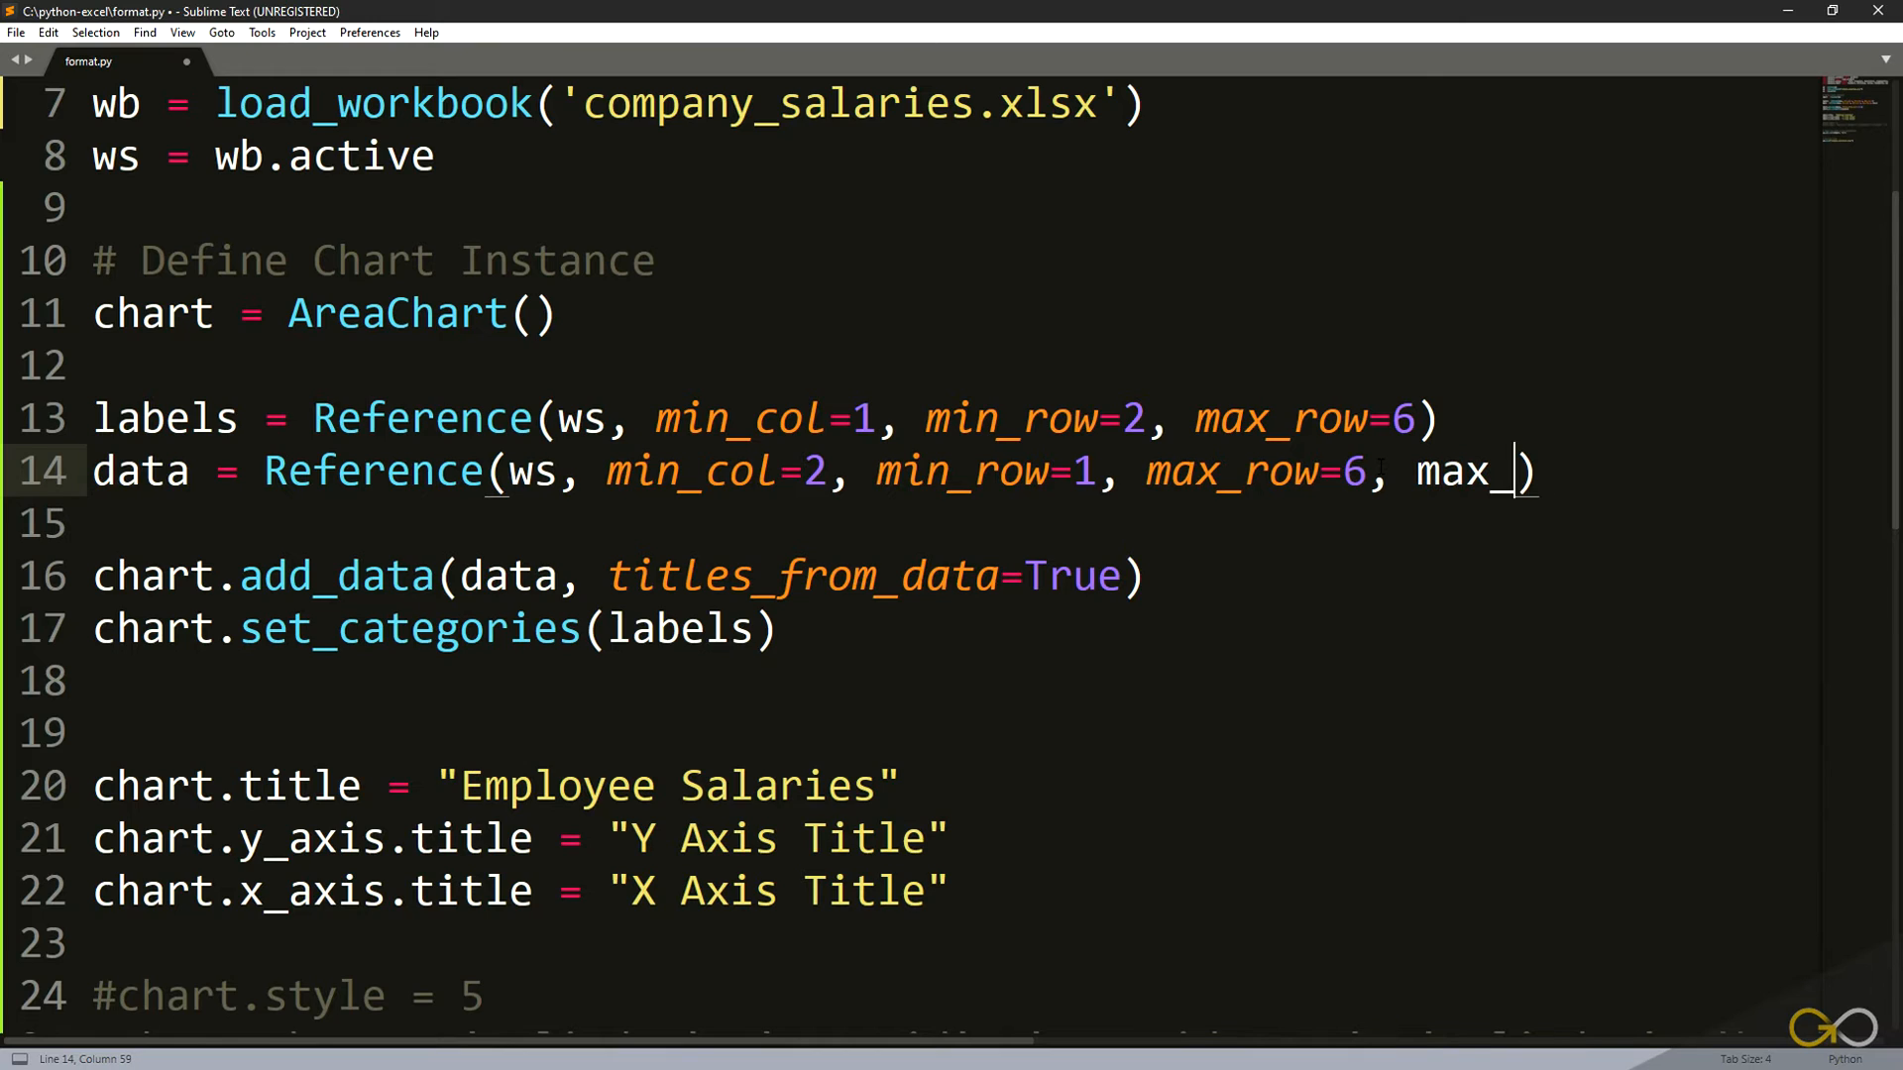
text(col=3)
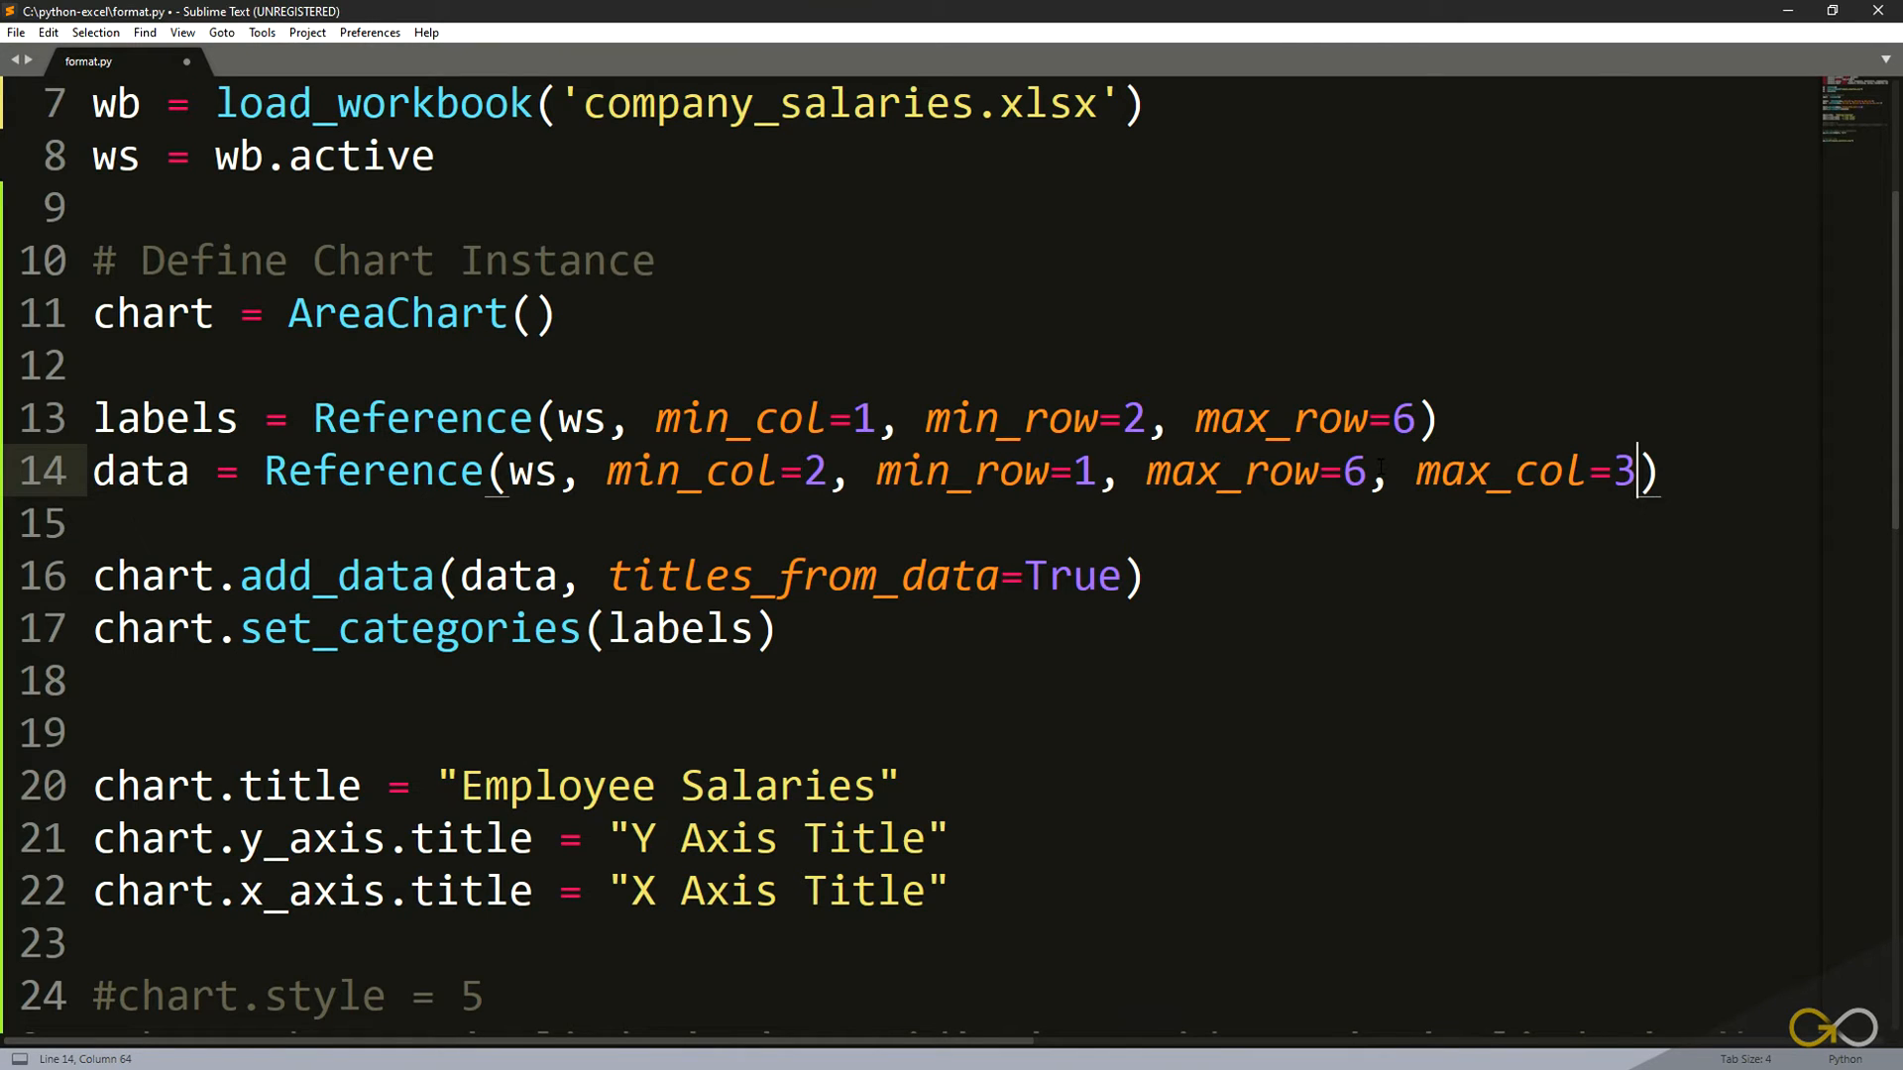
drag(632, 474, 803, 473)
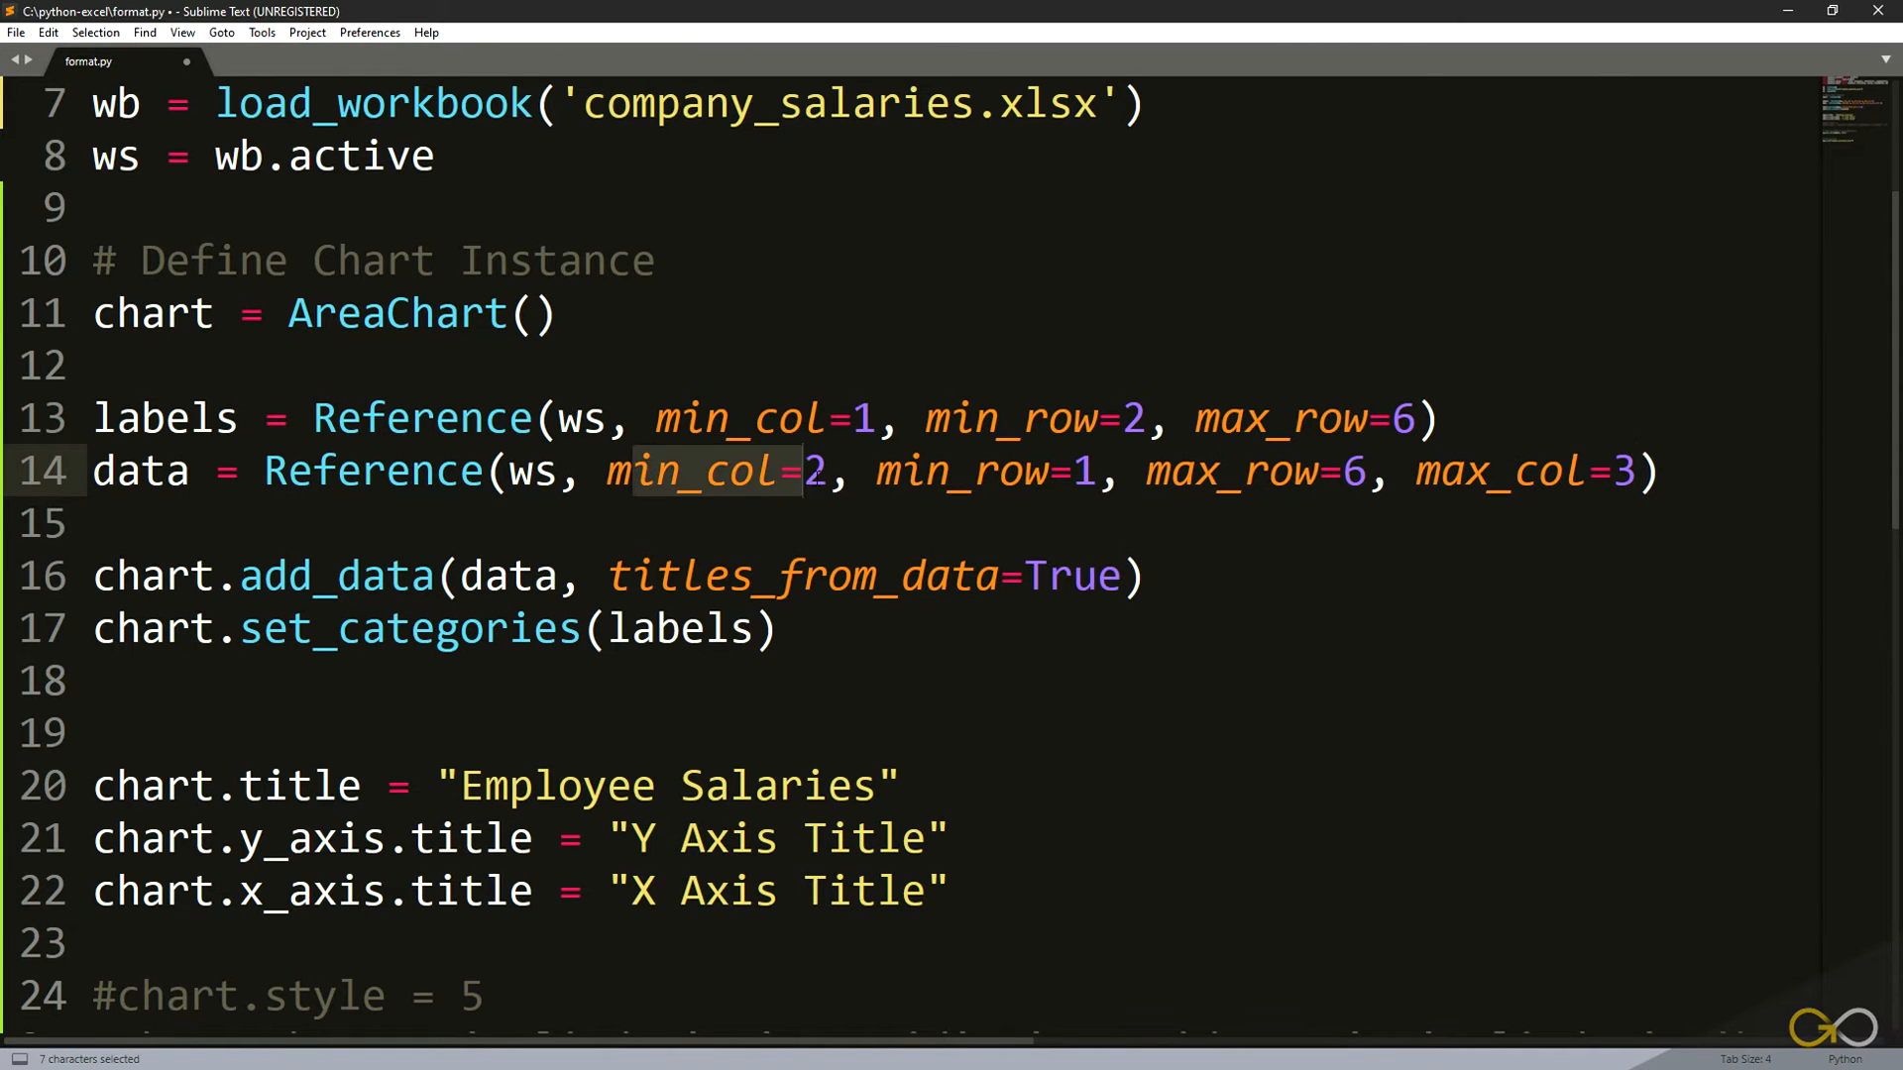
- Save format.py with the max_col=3 argument and run python format.py in the terminal
drag(1477, 474, 1639, 474)
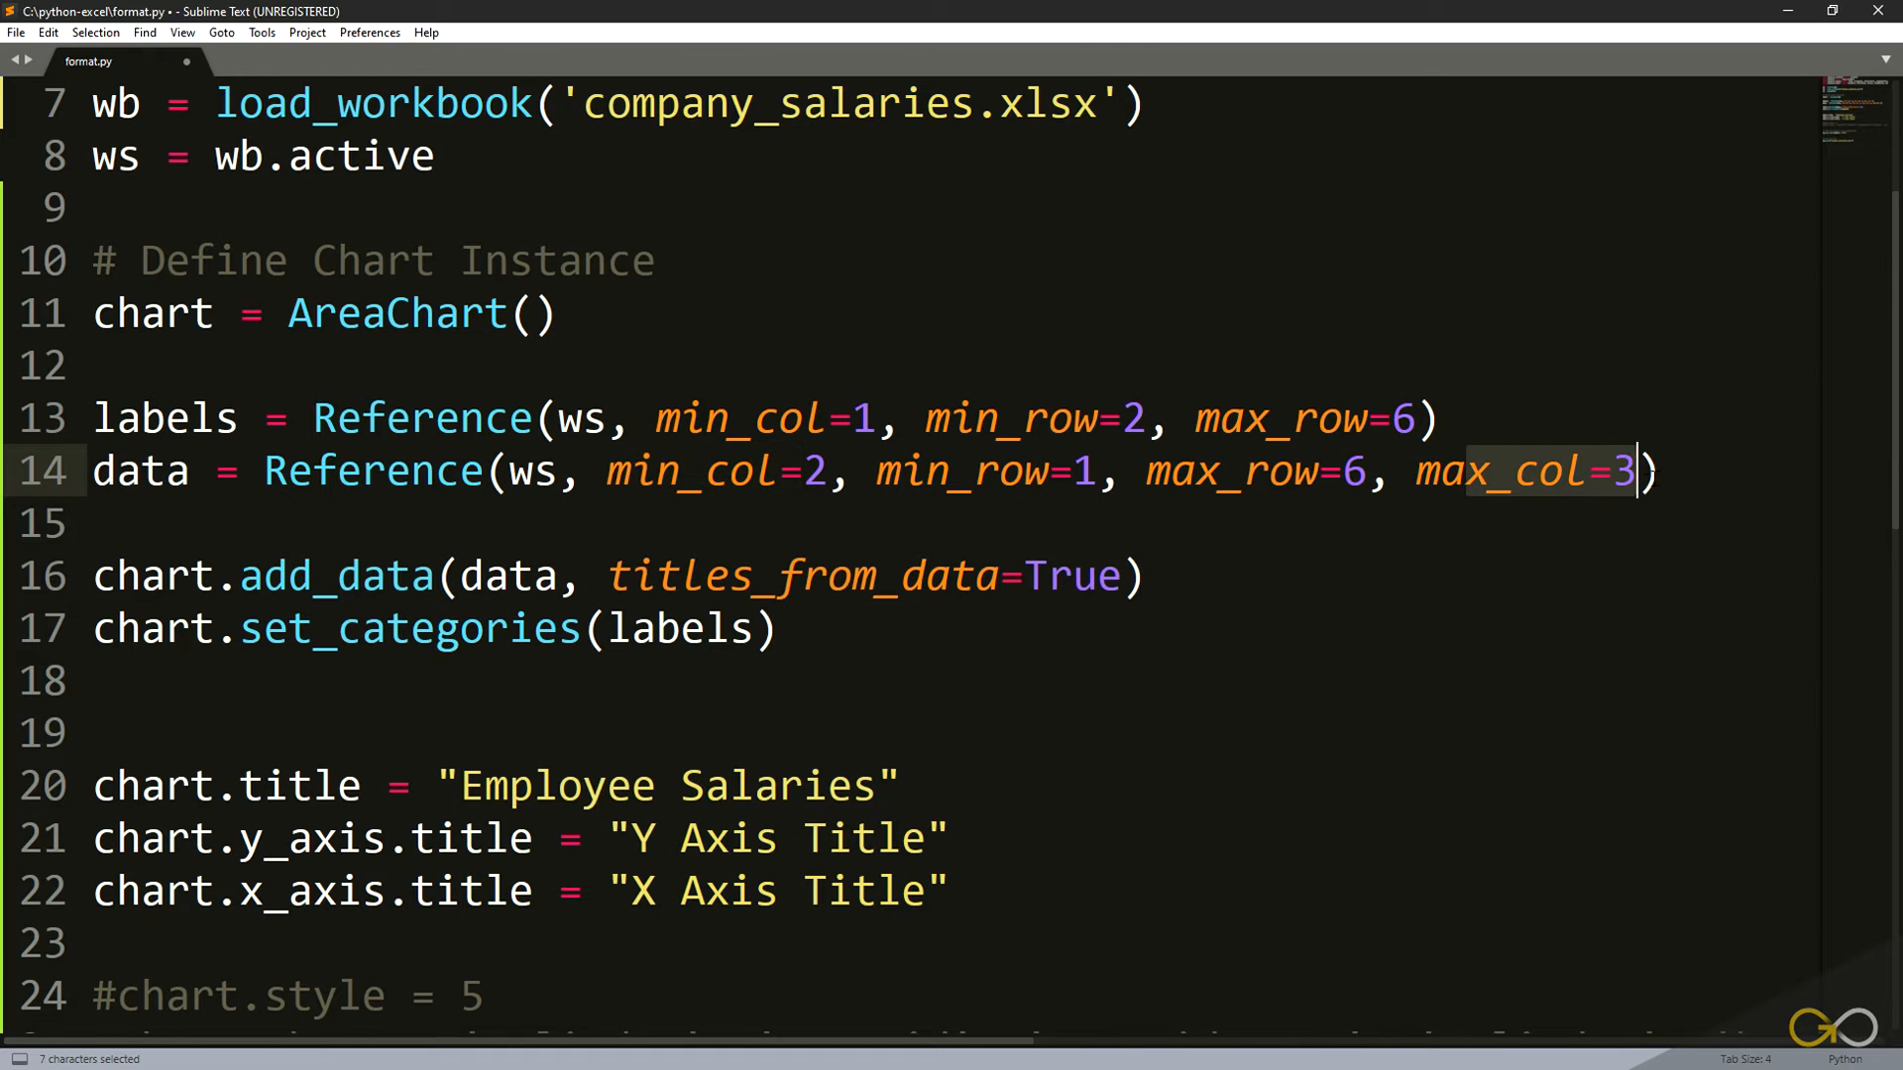
click(1697, 462)
key(ctrl+s)
key(alt+Tab)
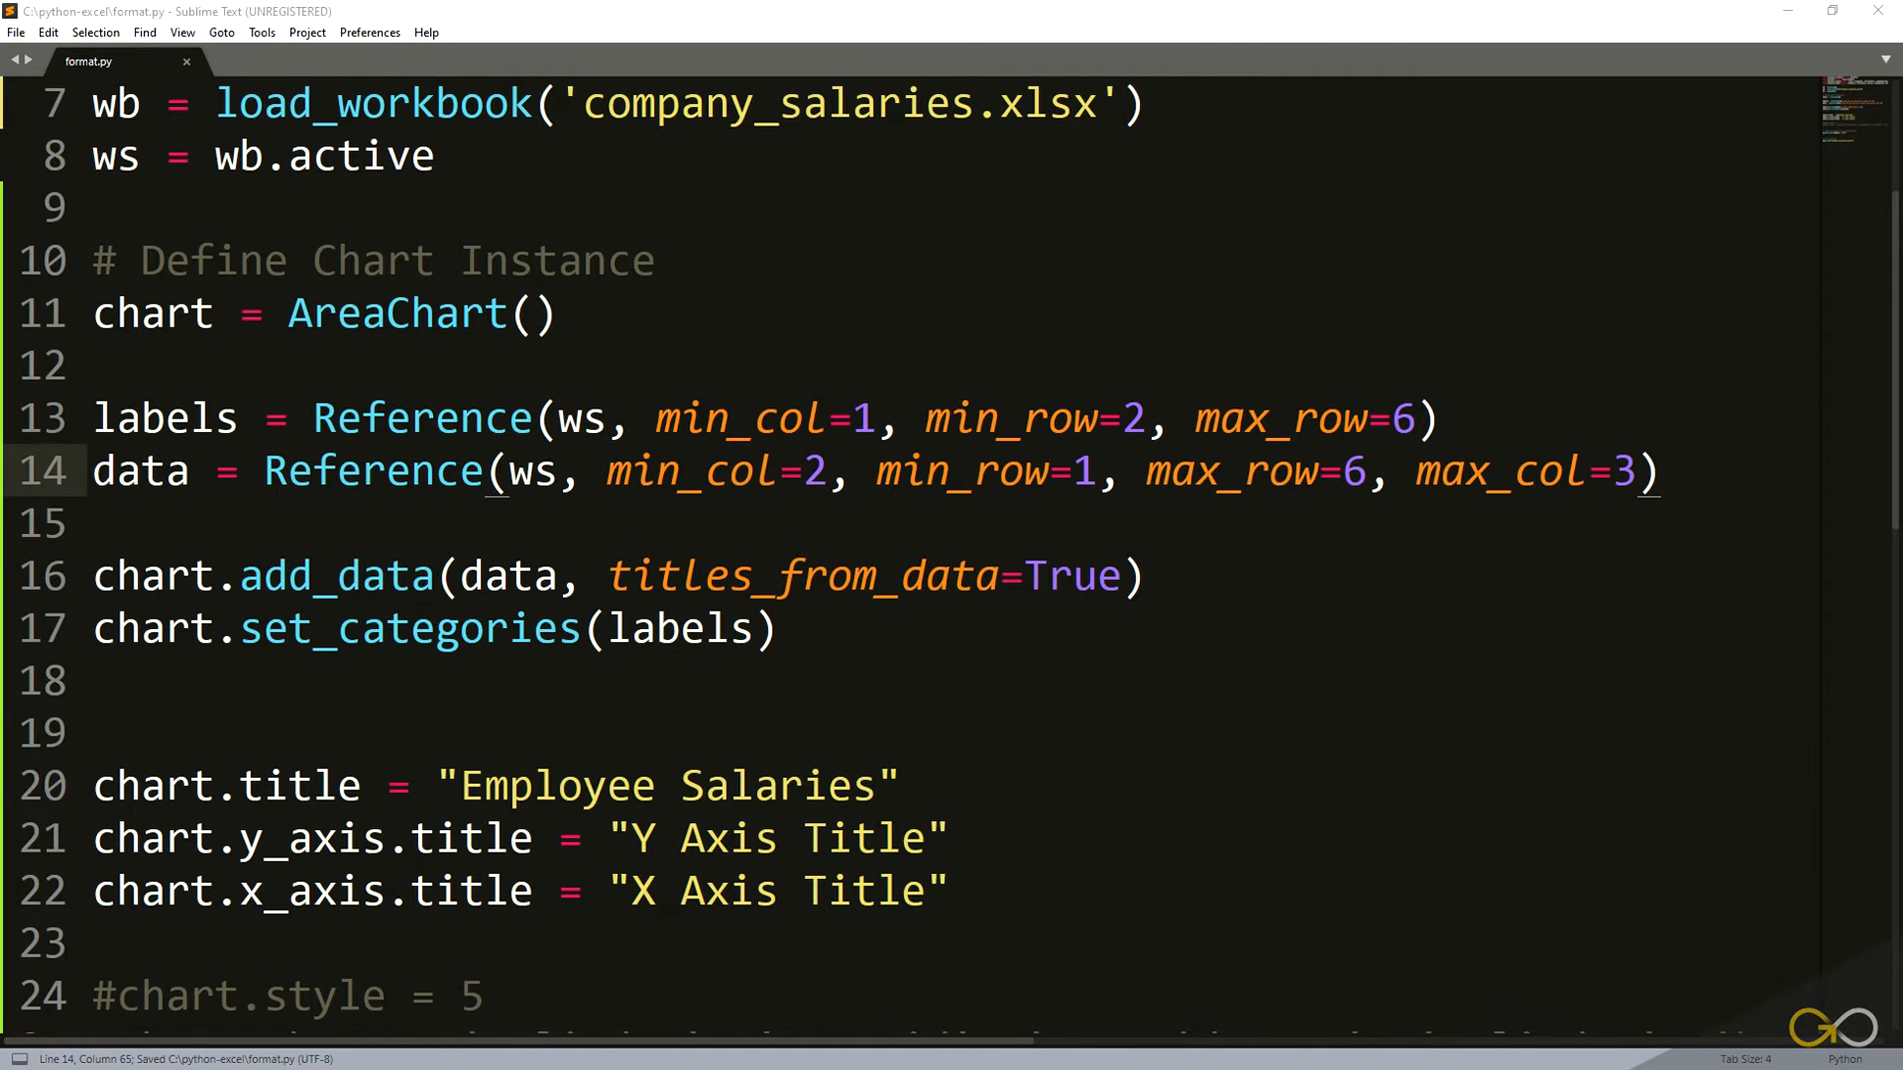
key(Up)
key(Return)
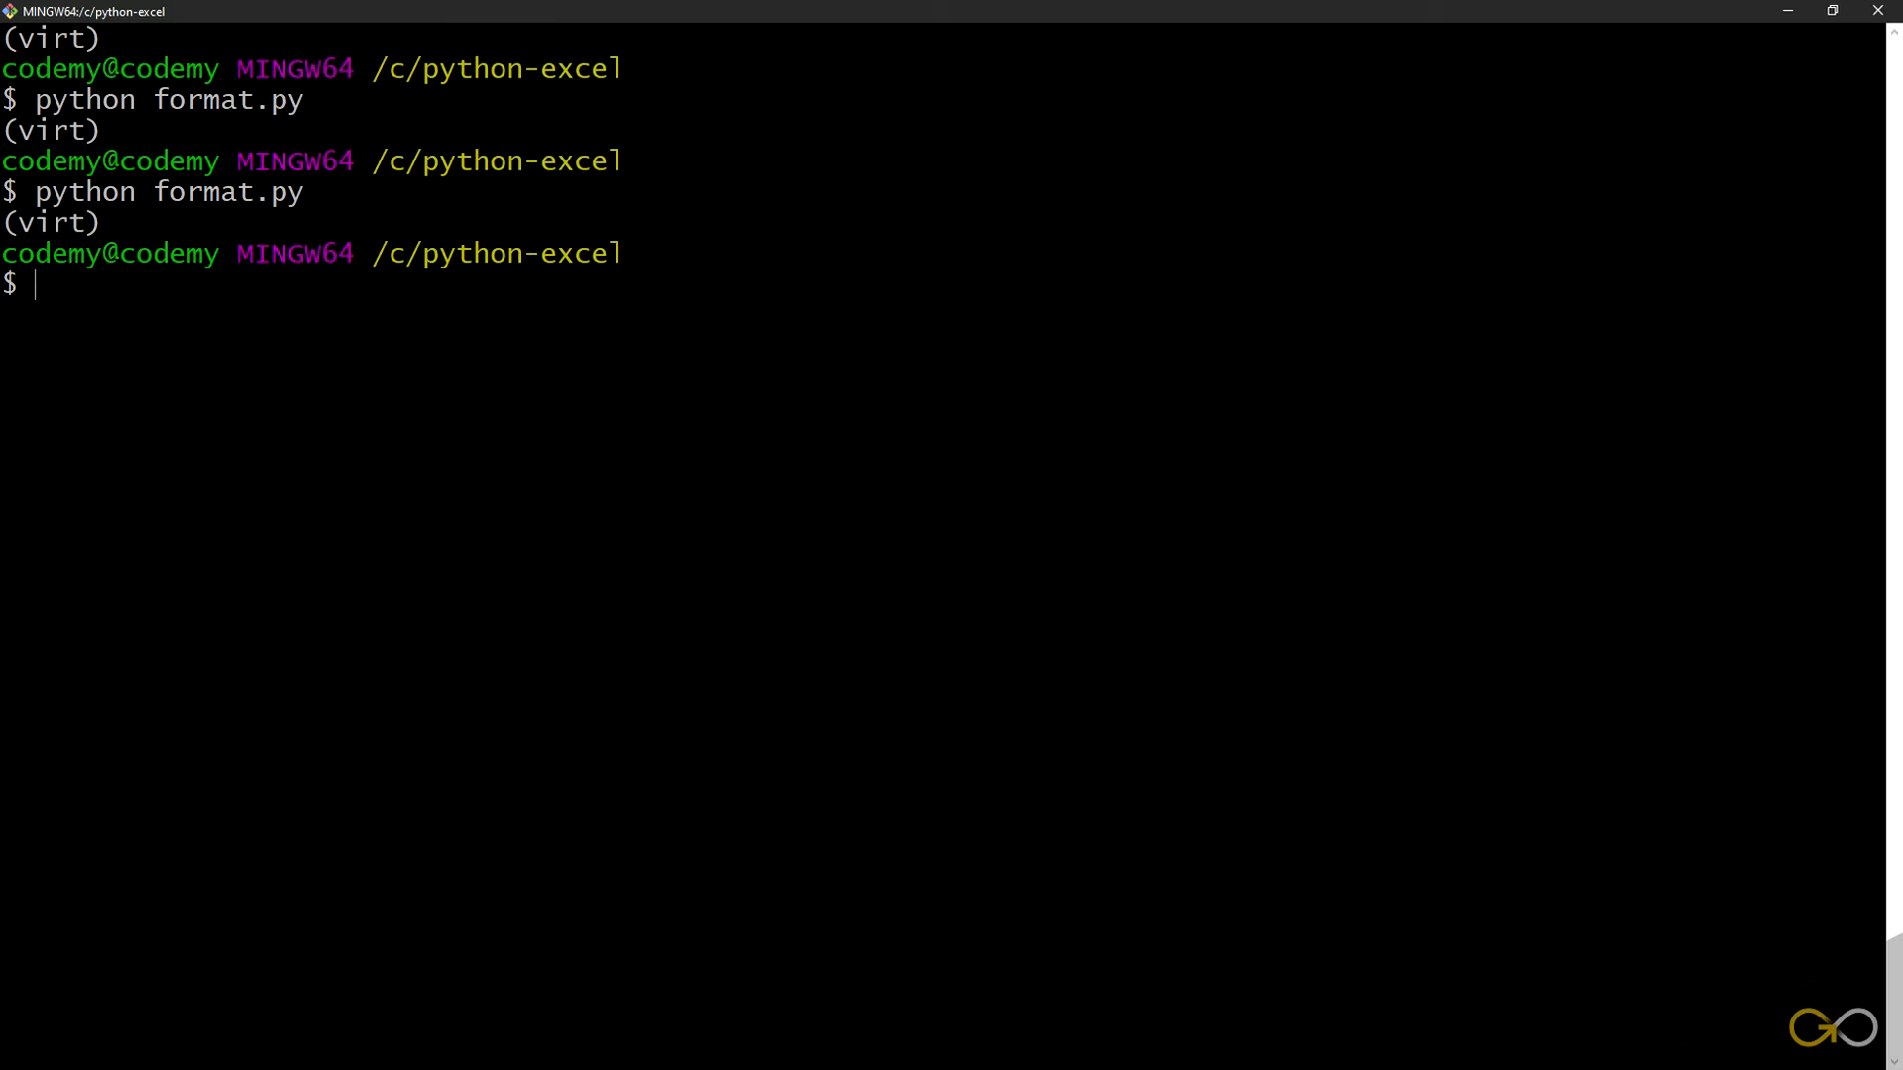
- Open company_salaries2.xlsx from File Explorer, examine the area chart with both data series, and close it without saving
key(alt+Tab)
double_click(256, 276)
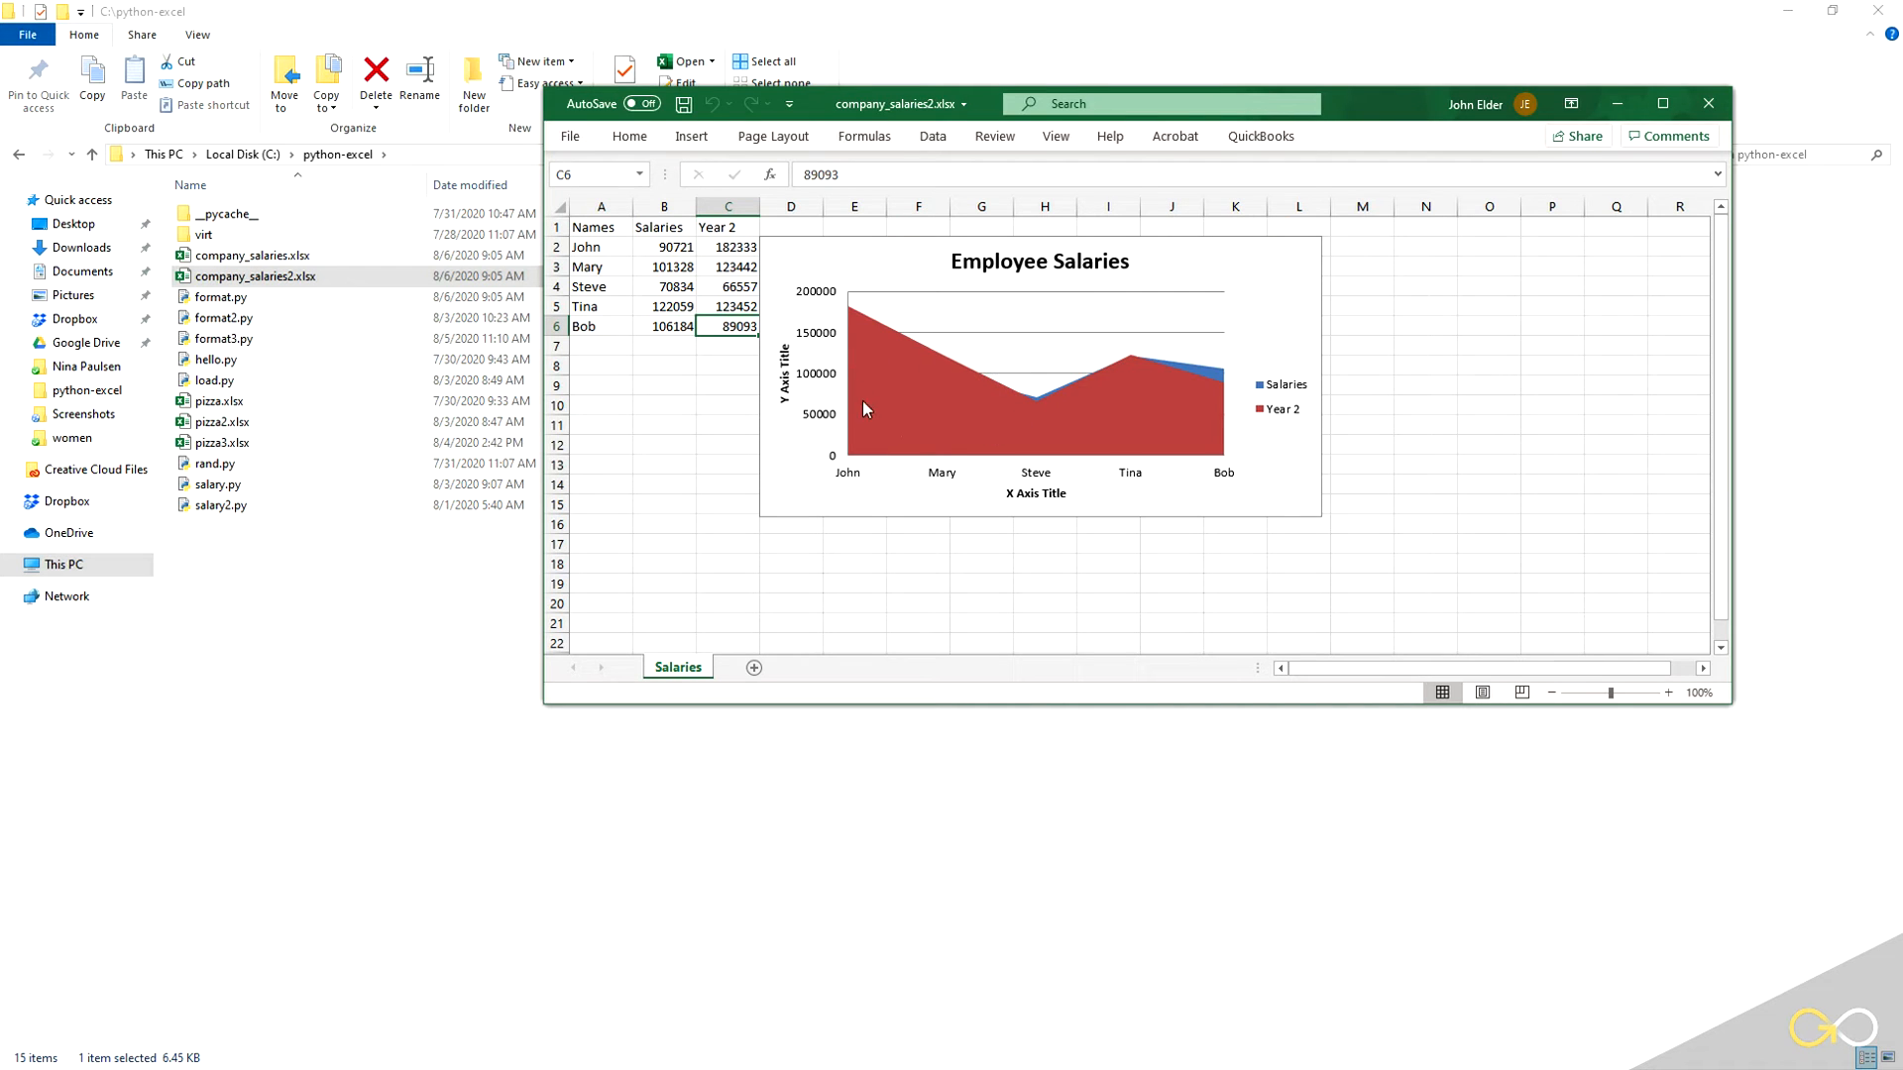
click(1709, 103)
click(950, 570)
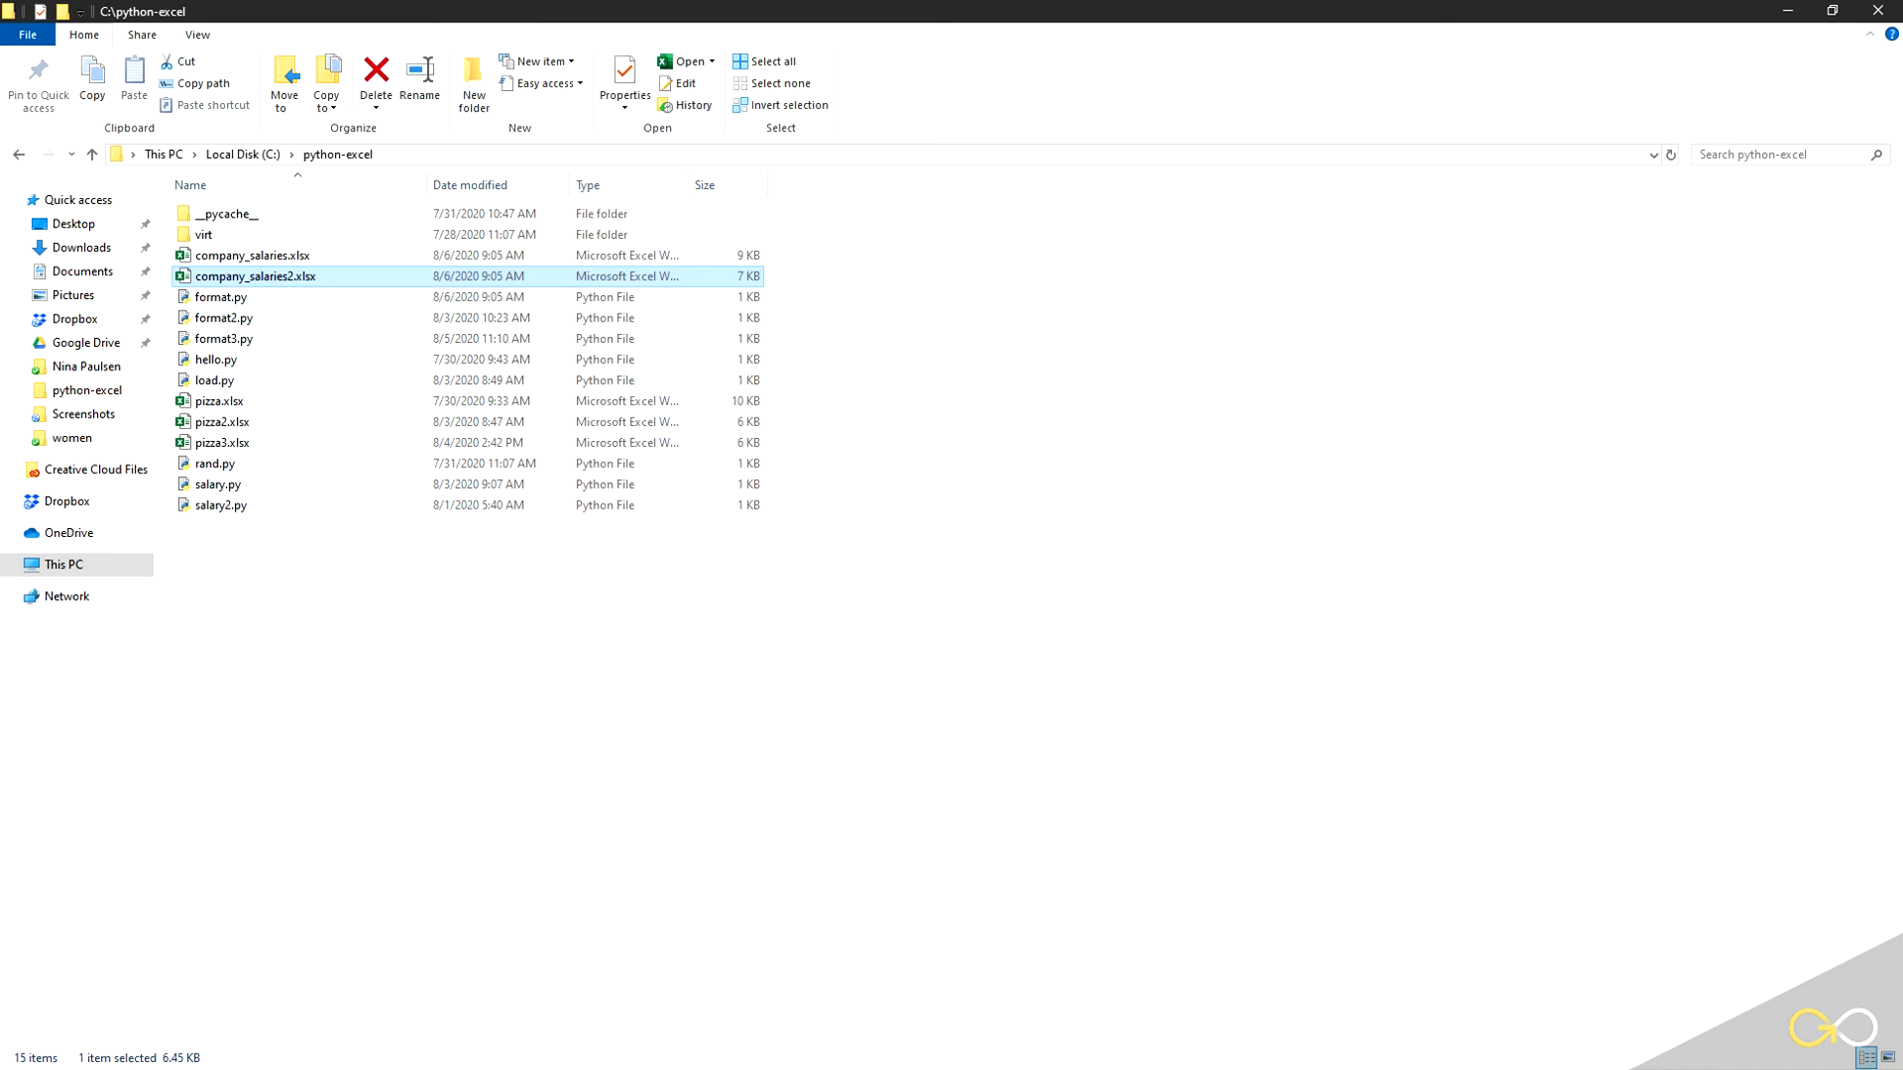
- Switch back to Sublime Text and change the chart class on line 11 to AreaChart3D()
key(alt+Tab)
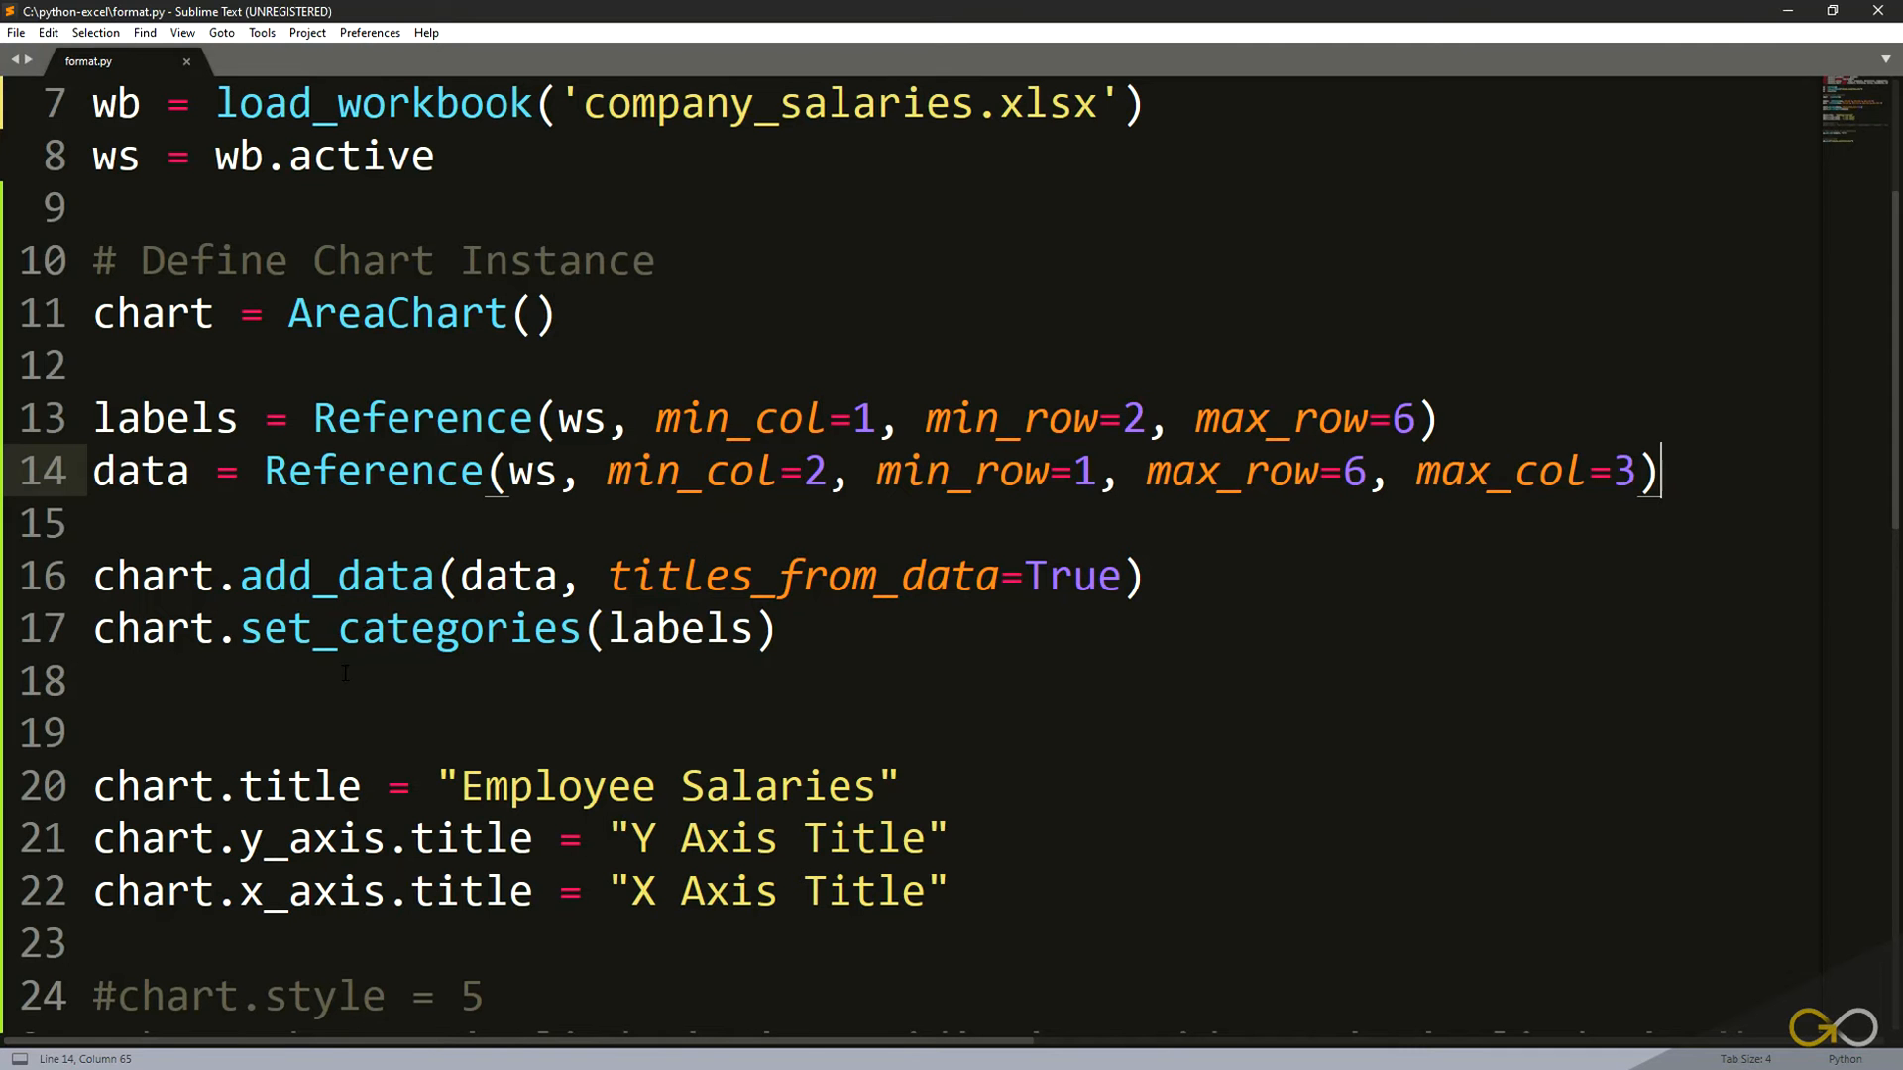
drag(345, 673, 93, 629)
click(512, 316)
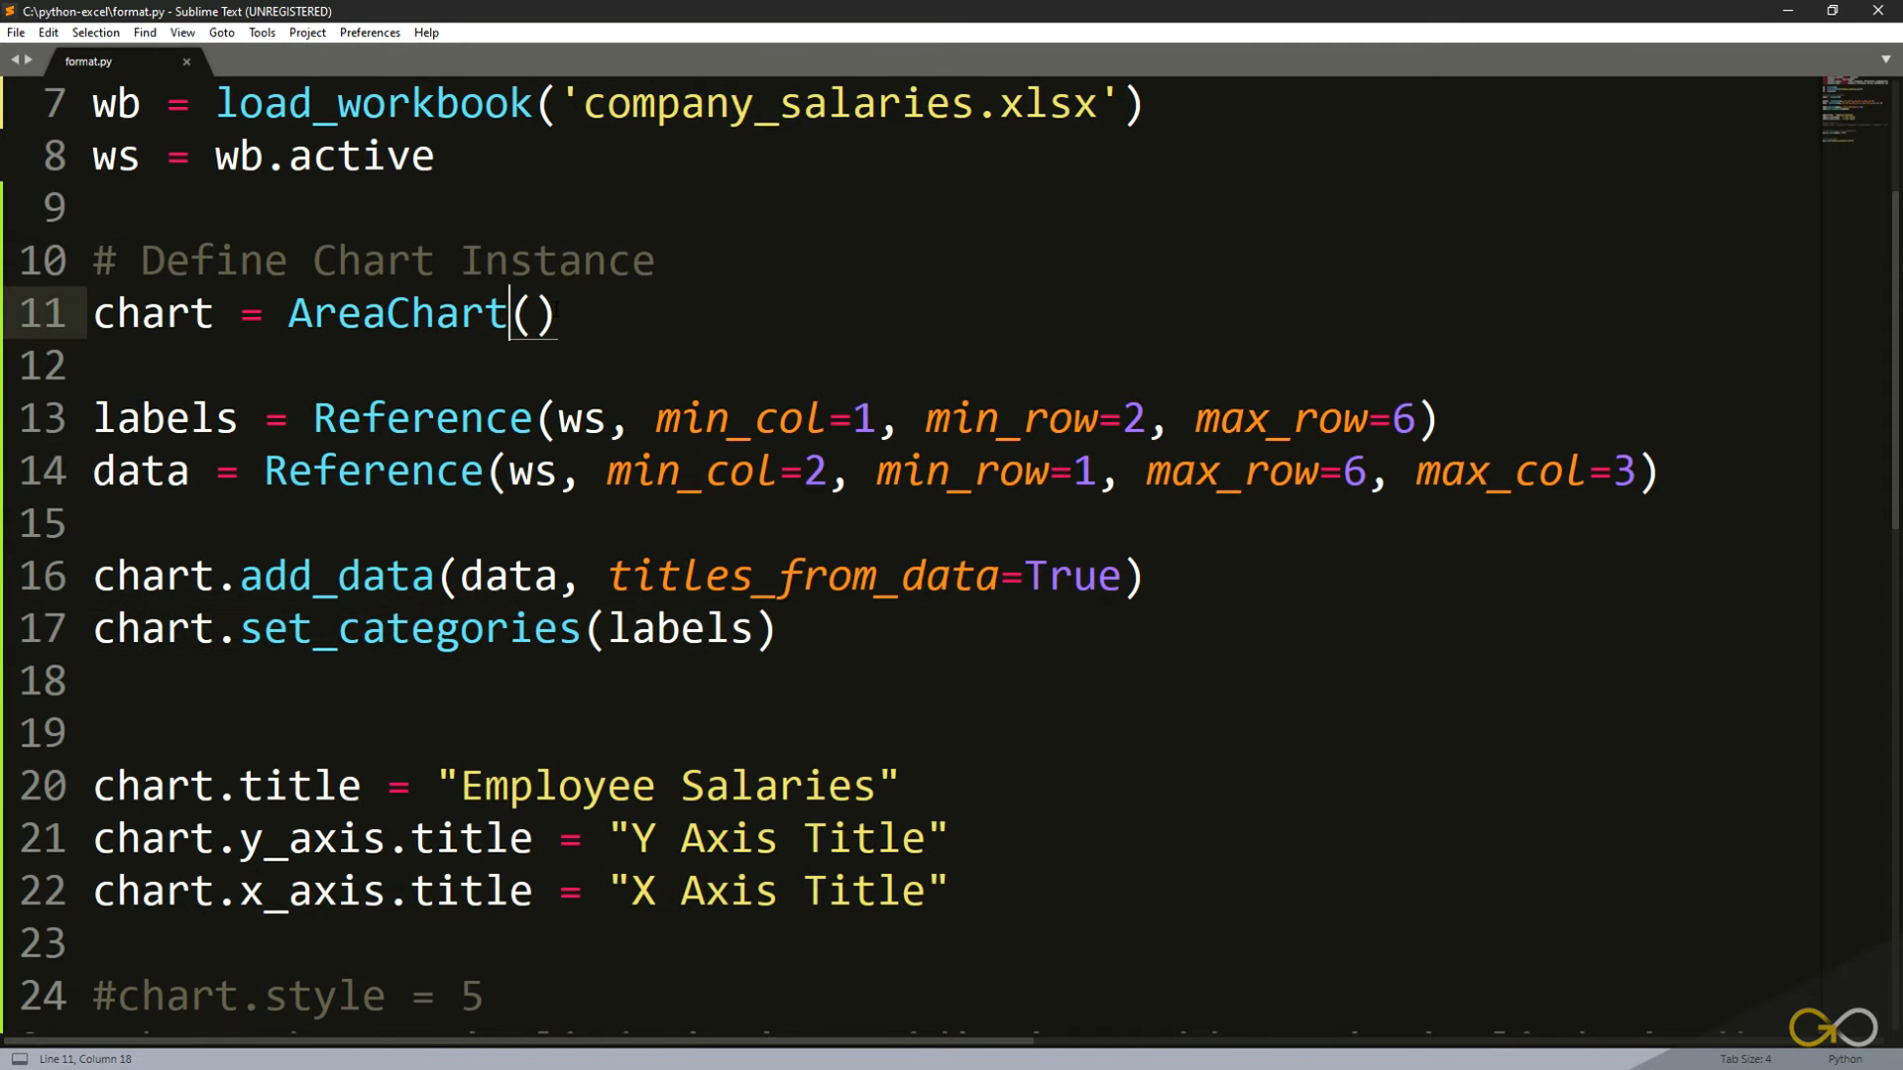
text(3D)
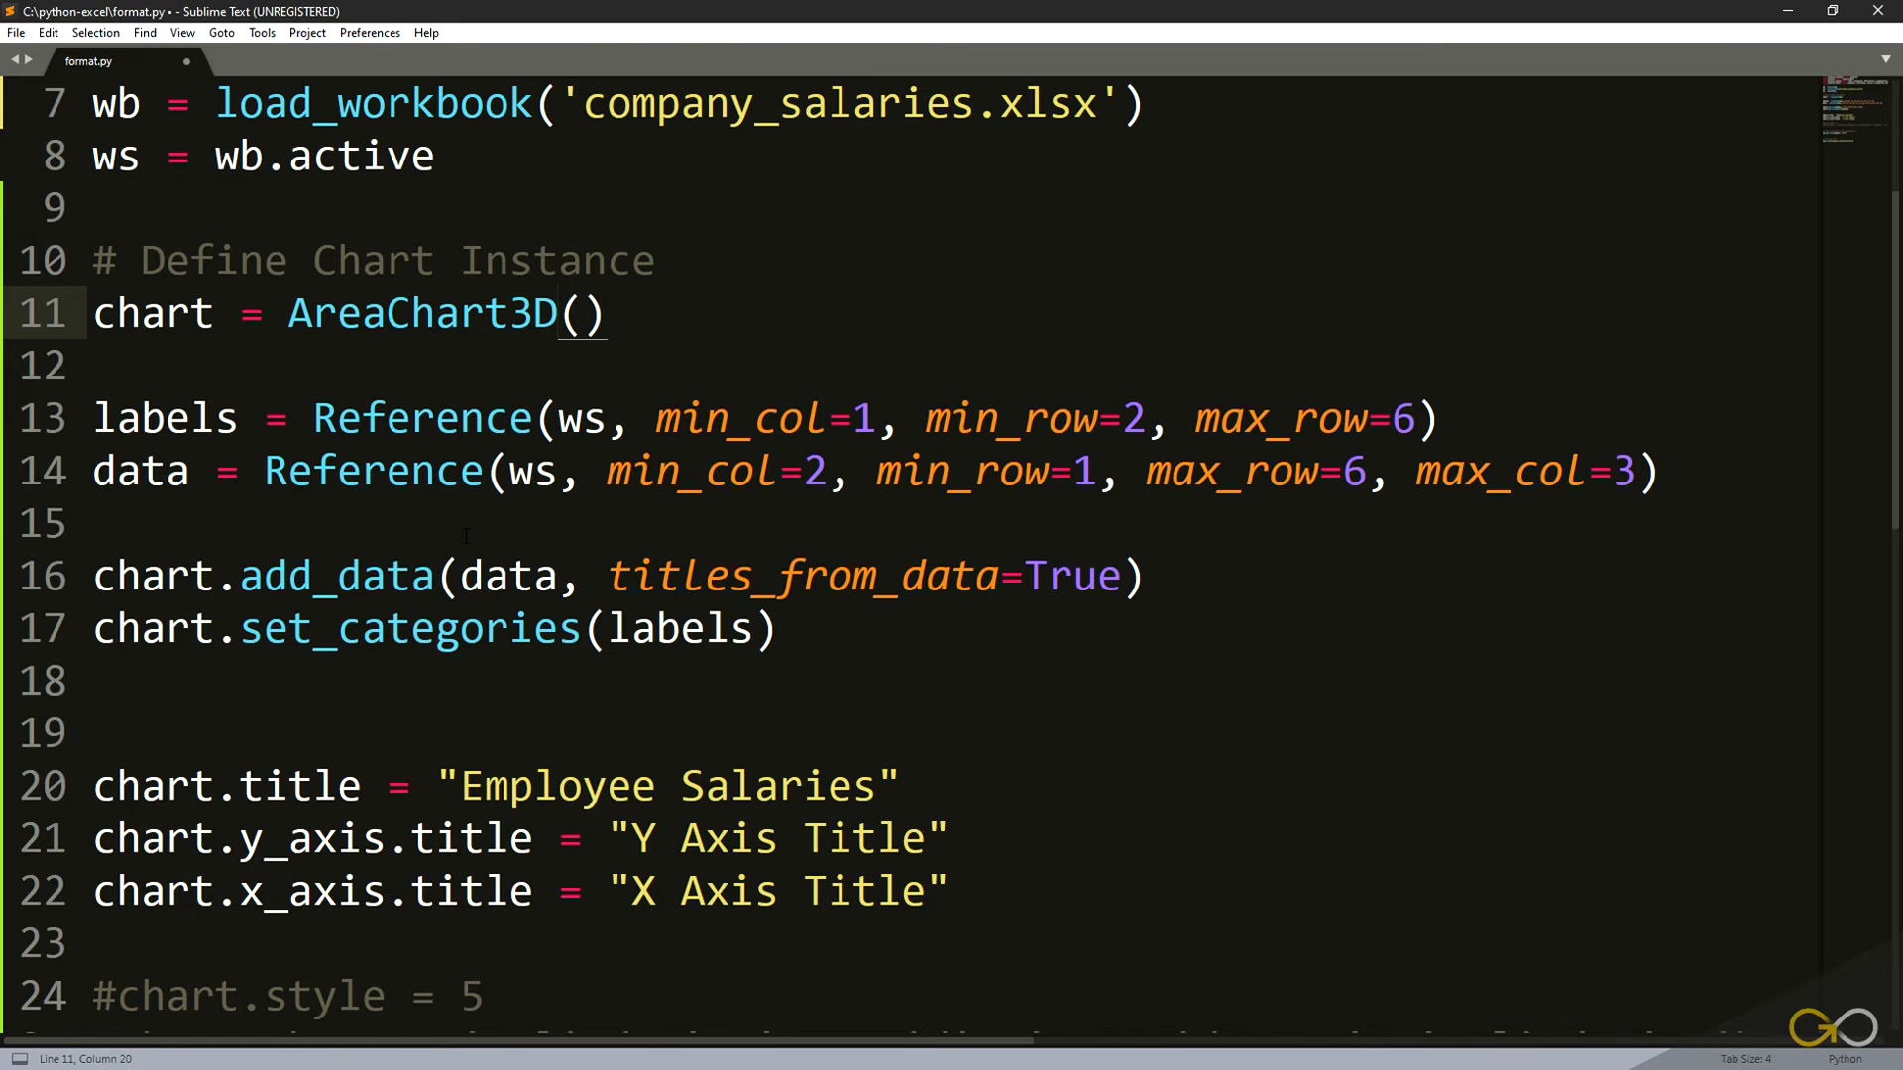
- Save the edited script and run python format.py again in the terminal
key(ctrl+s)
key(alt+Tab)
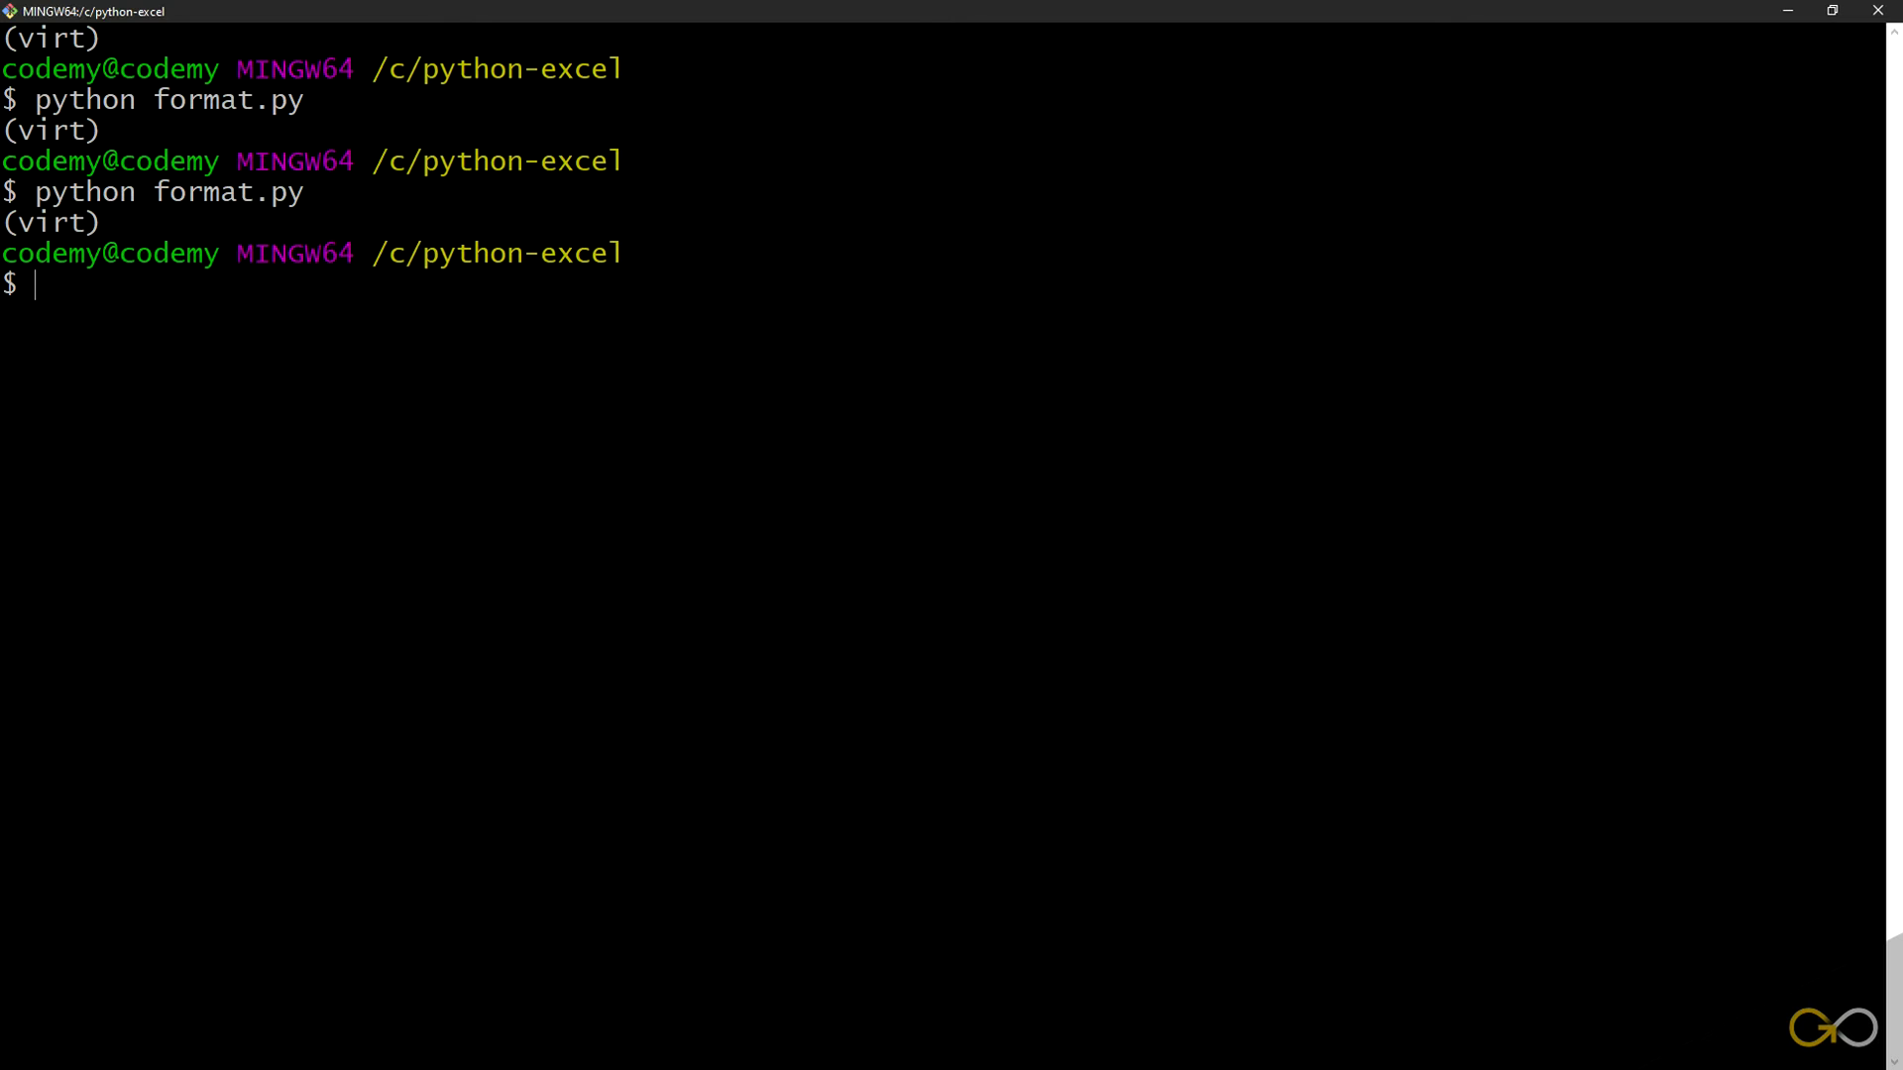
key(Up)
key(Return)
- Open company_salaries2.xlsx from File Explorer, compare the 3D chart's legend with headings B1 and C1, and close it without saving
key(alt+Tab)
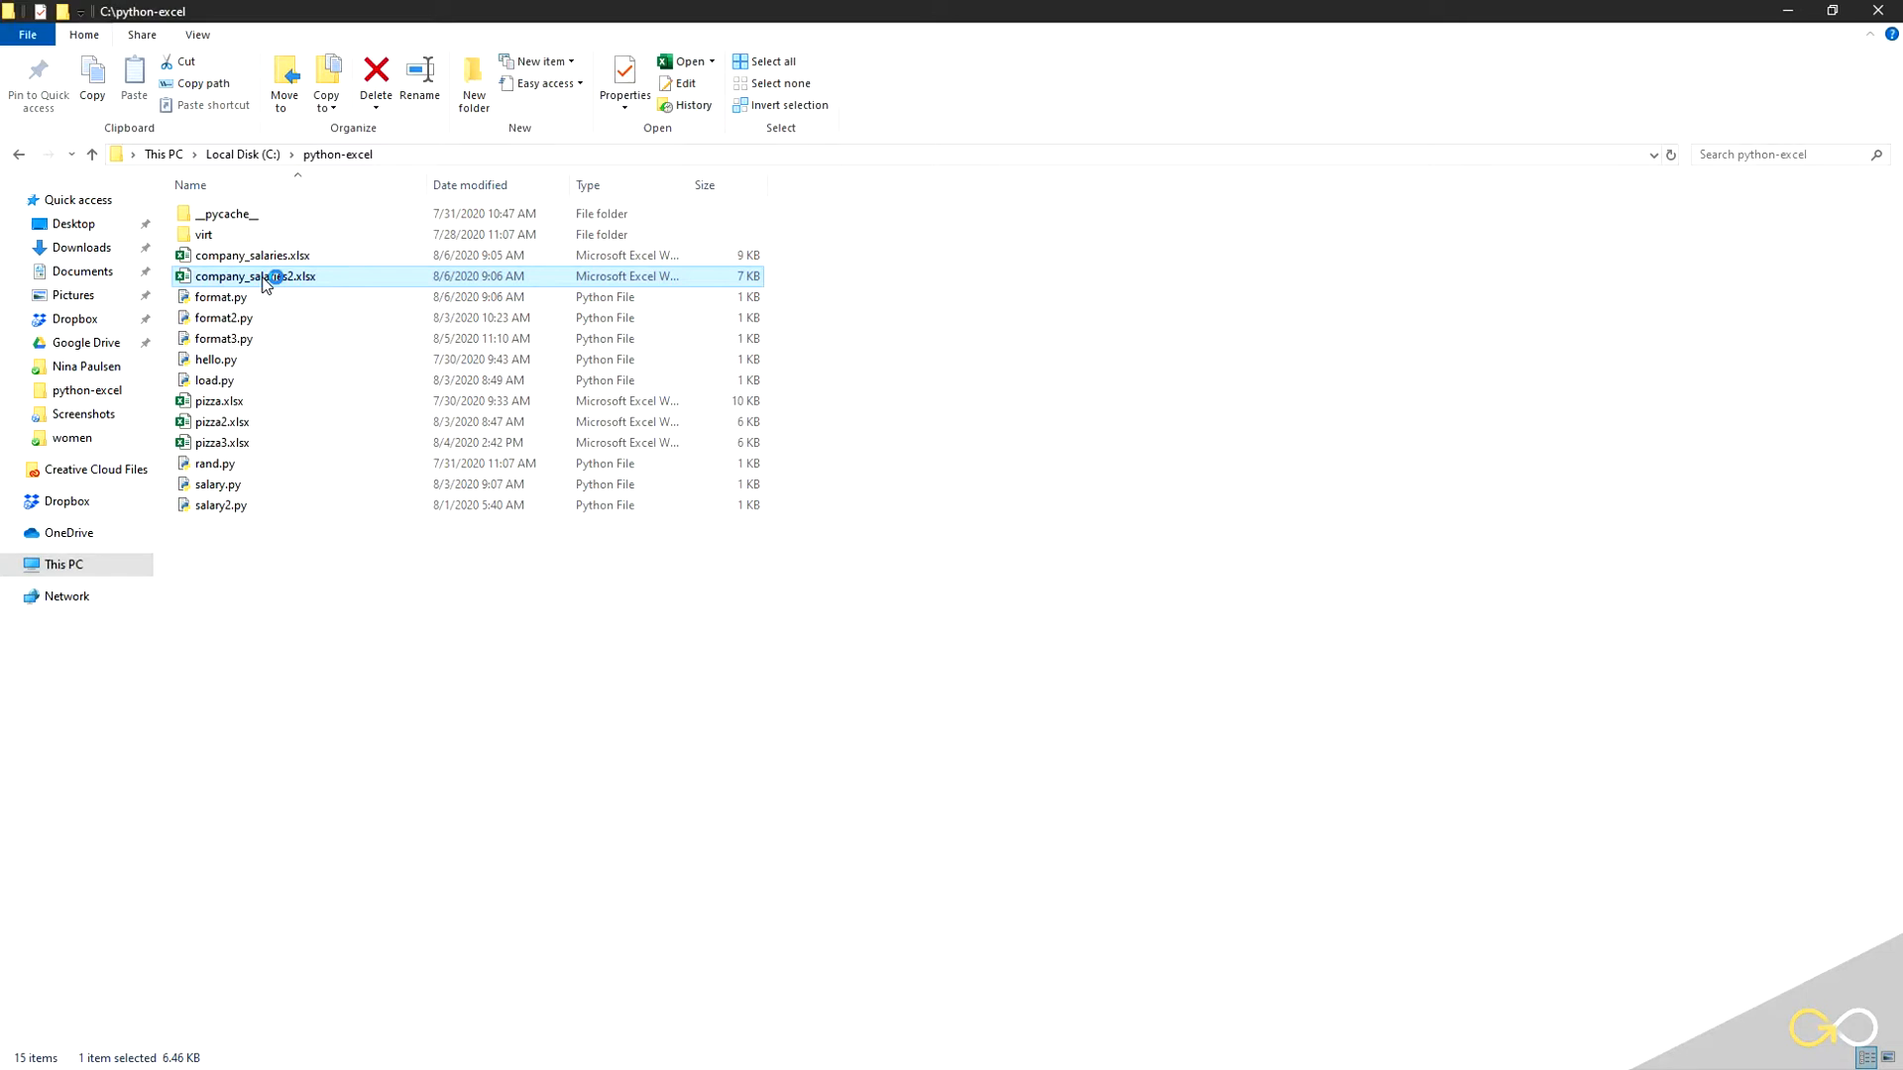
double_click(259, 278)
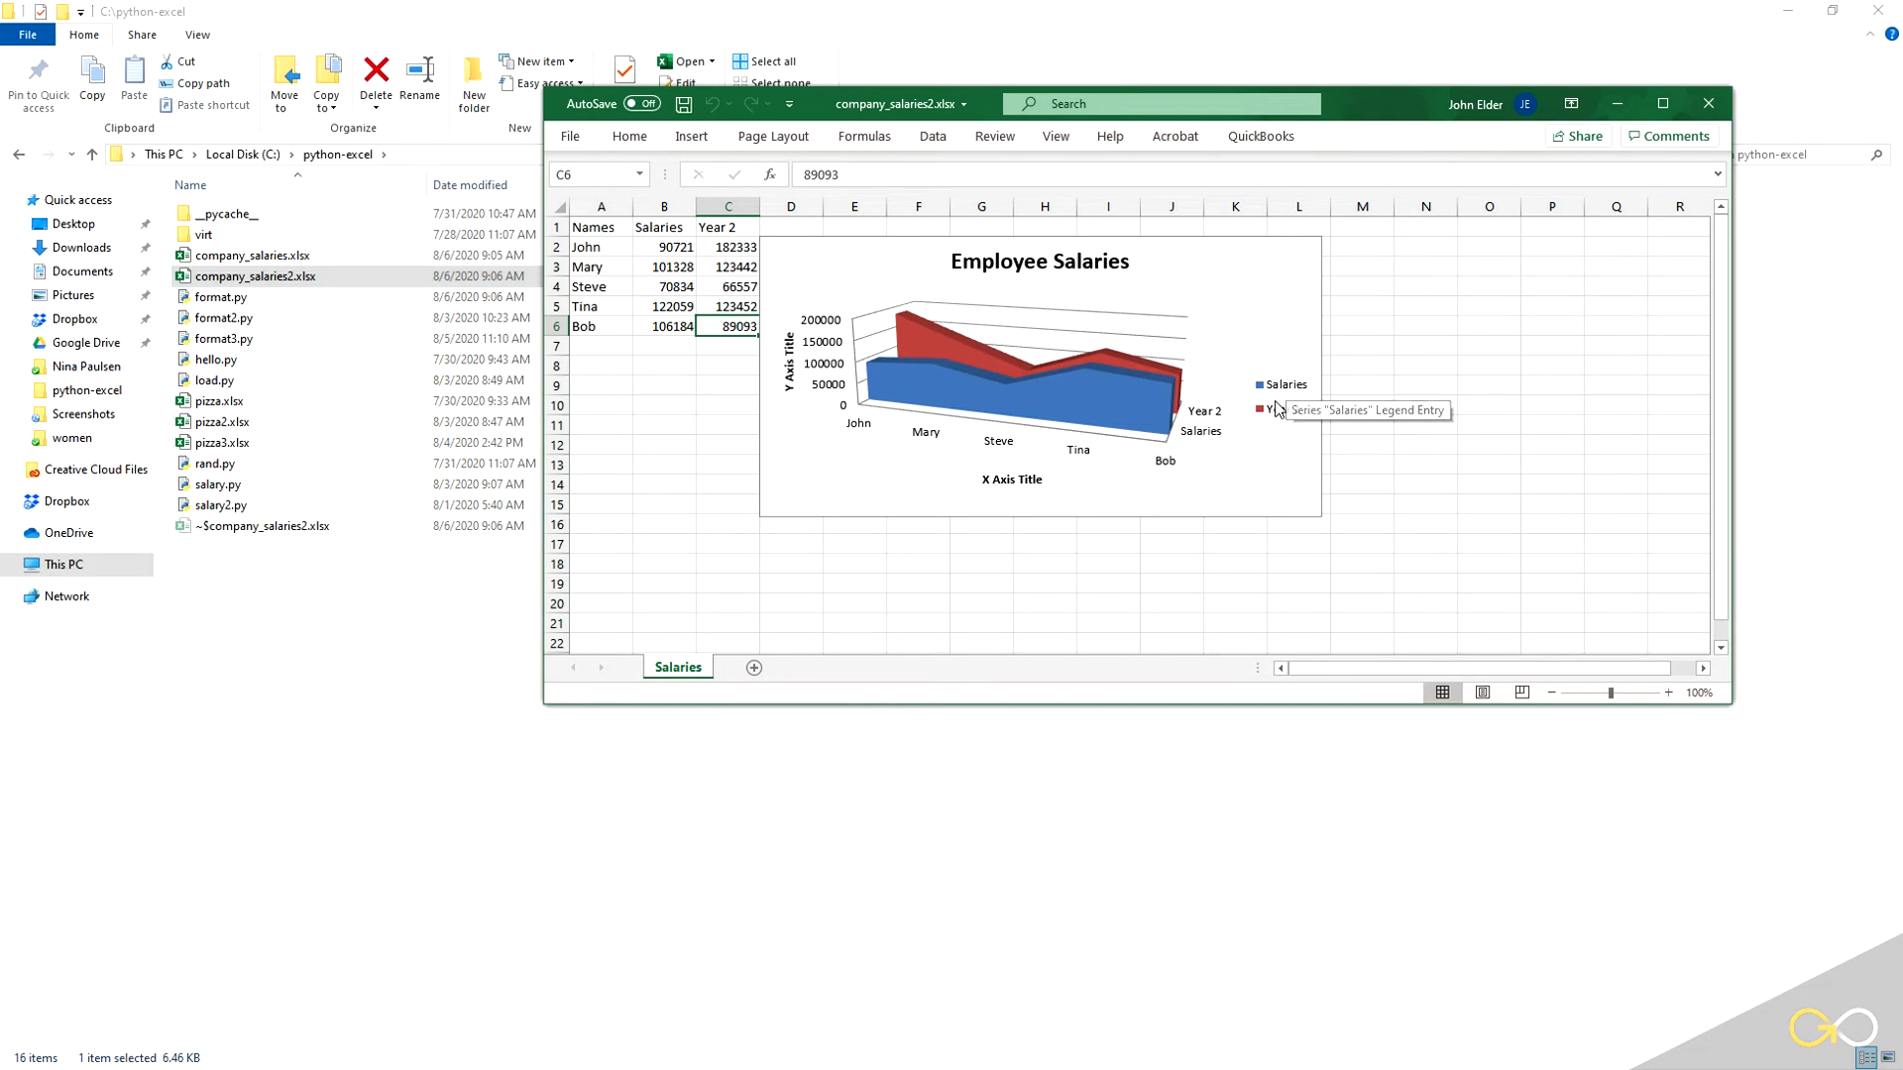
click(652, 226)
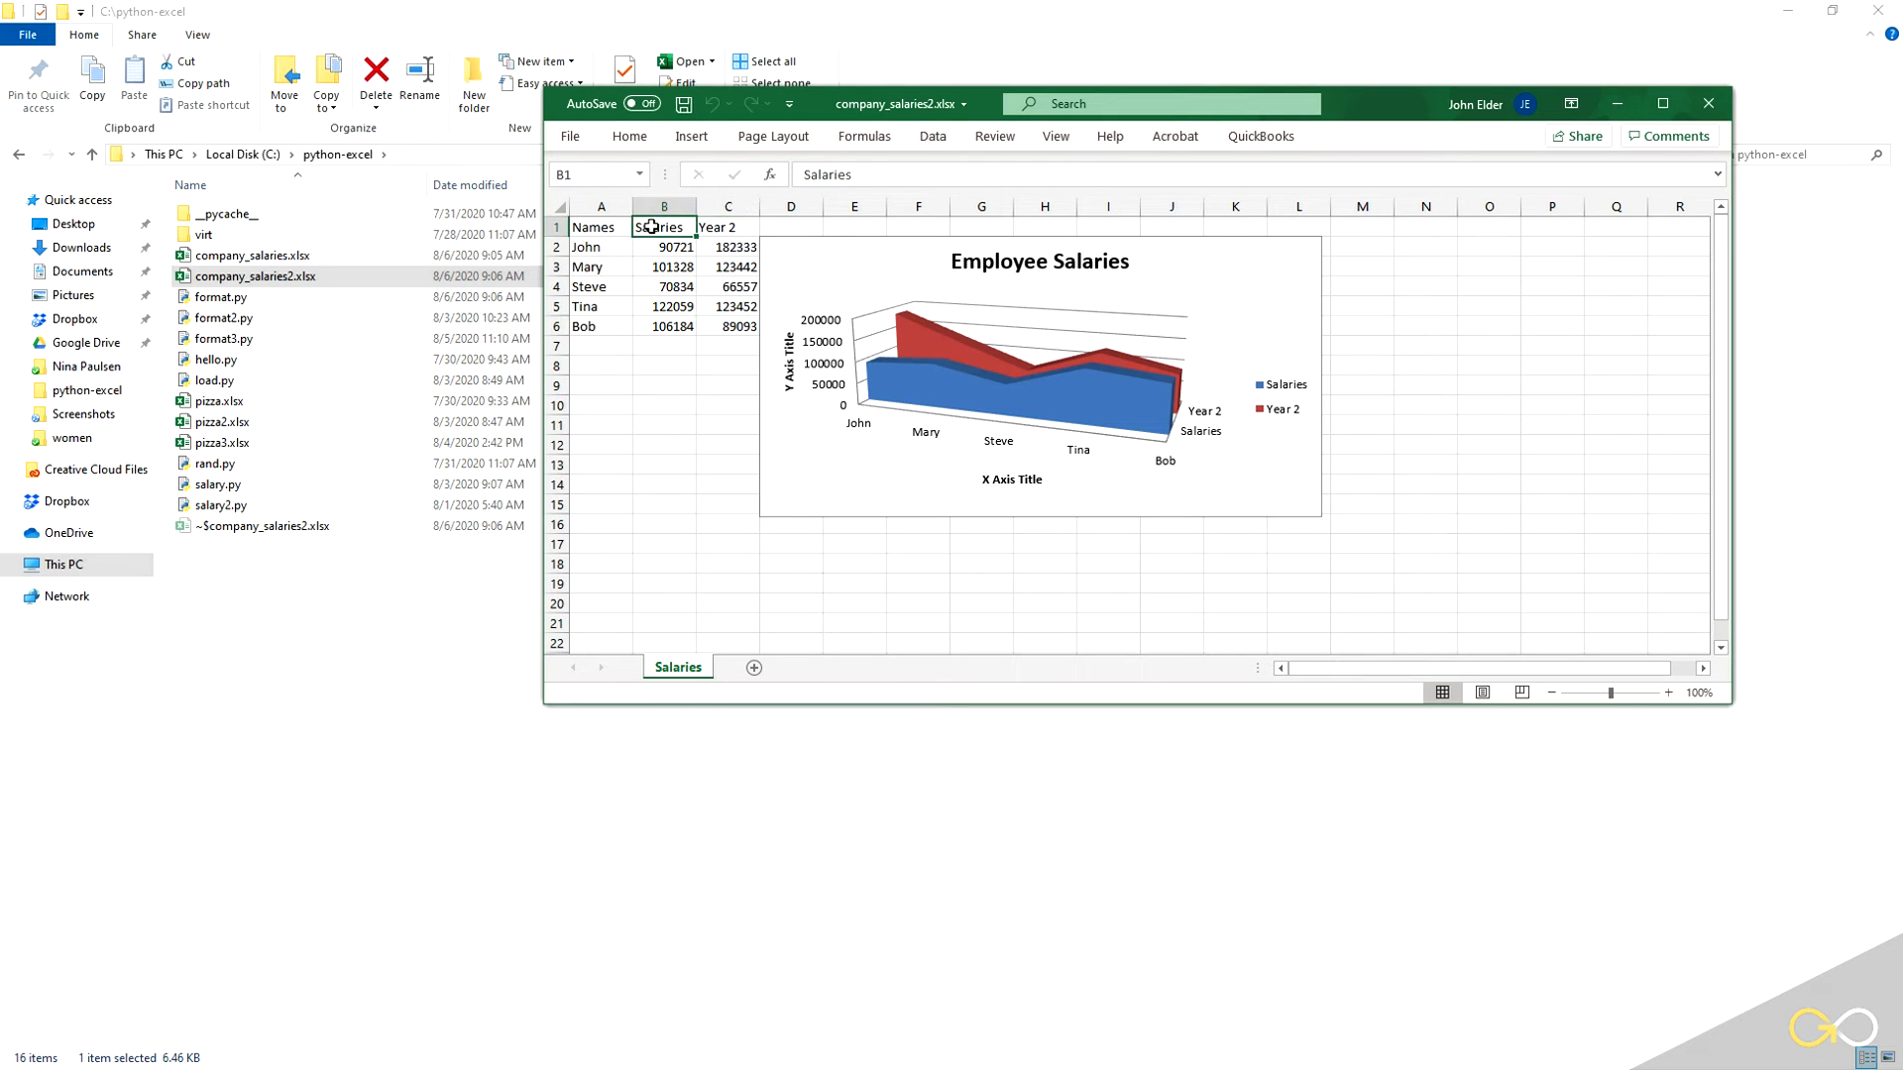
click(739, 229)
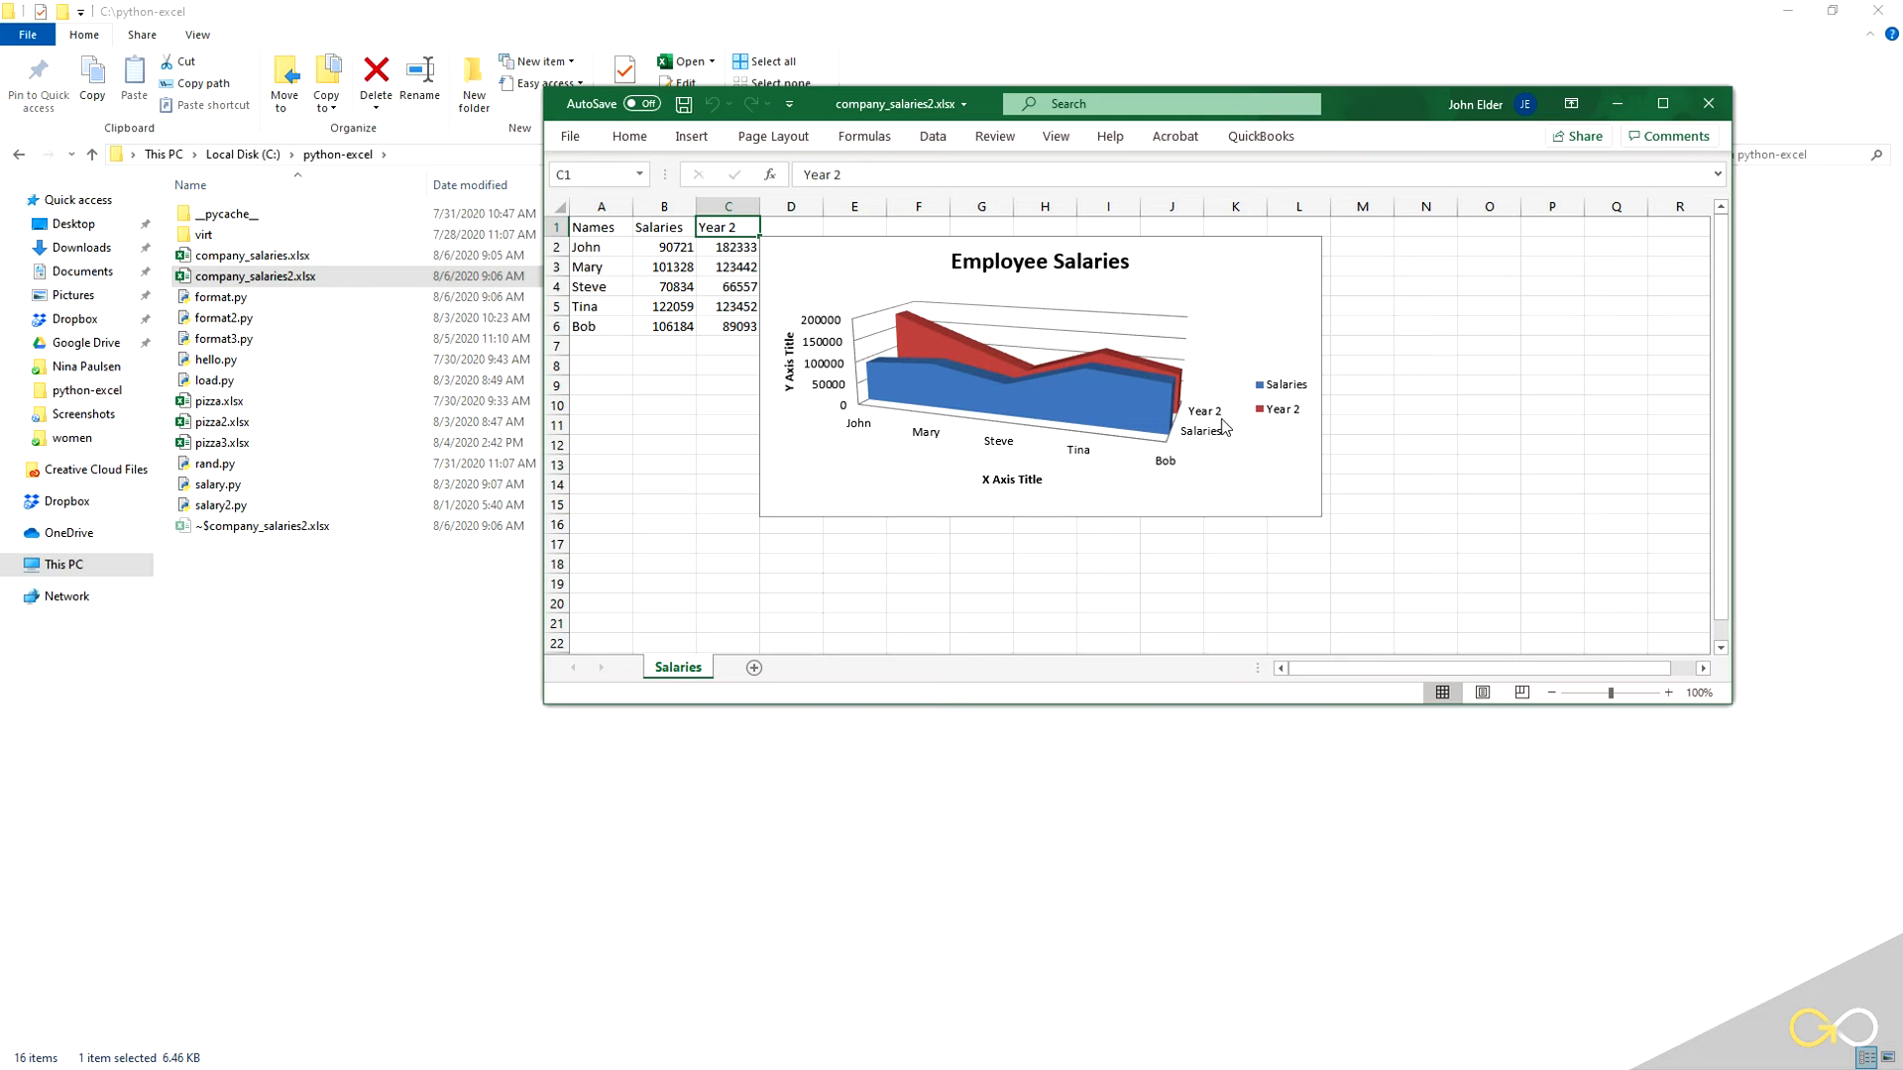
click(1709, 103)
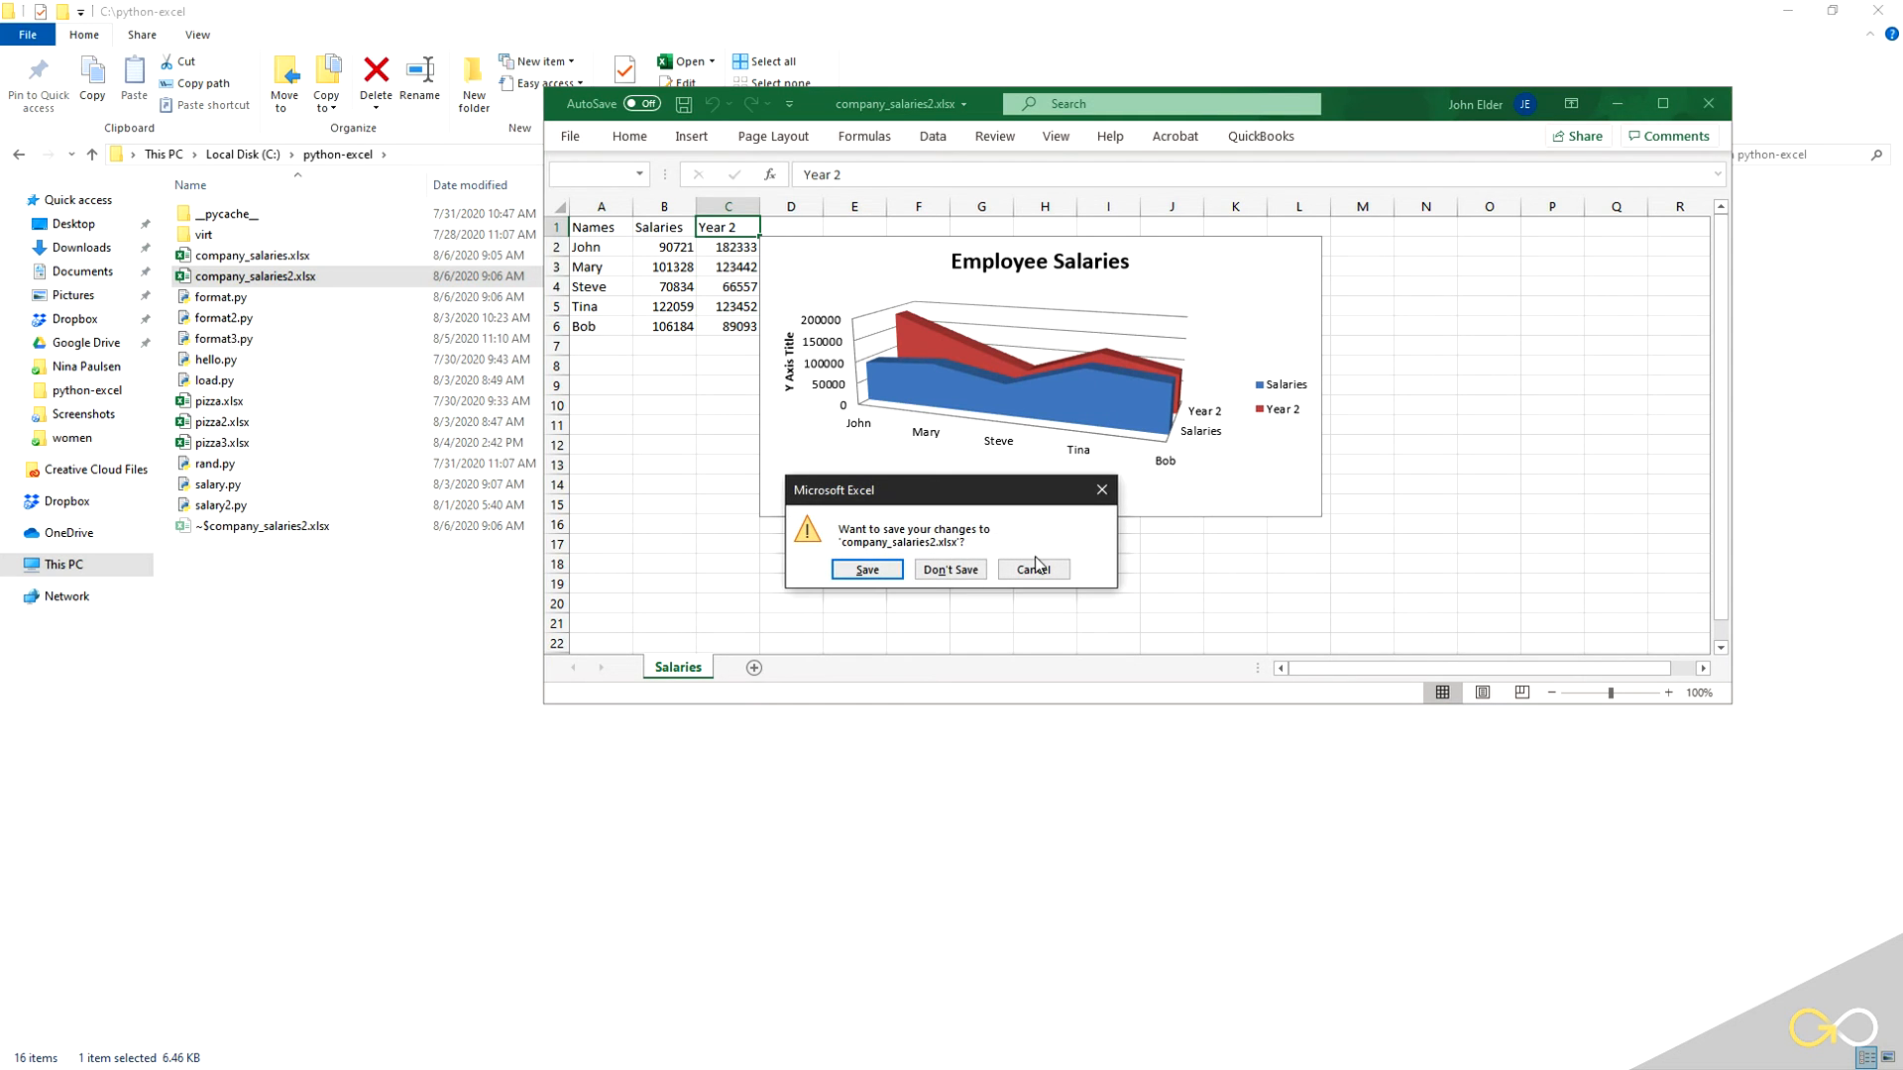
click(947, 569)
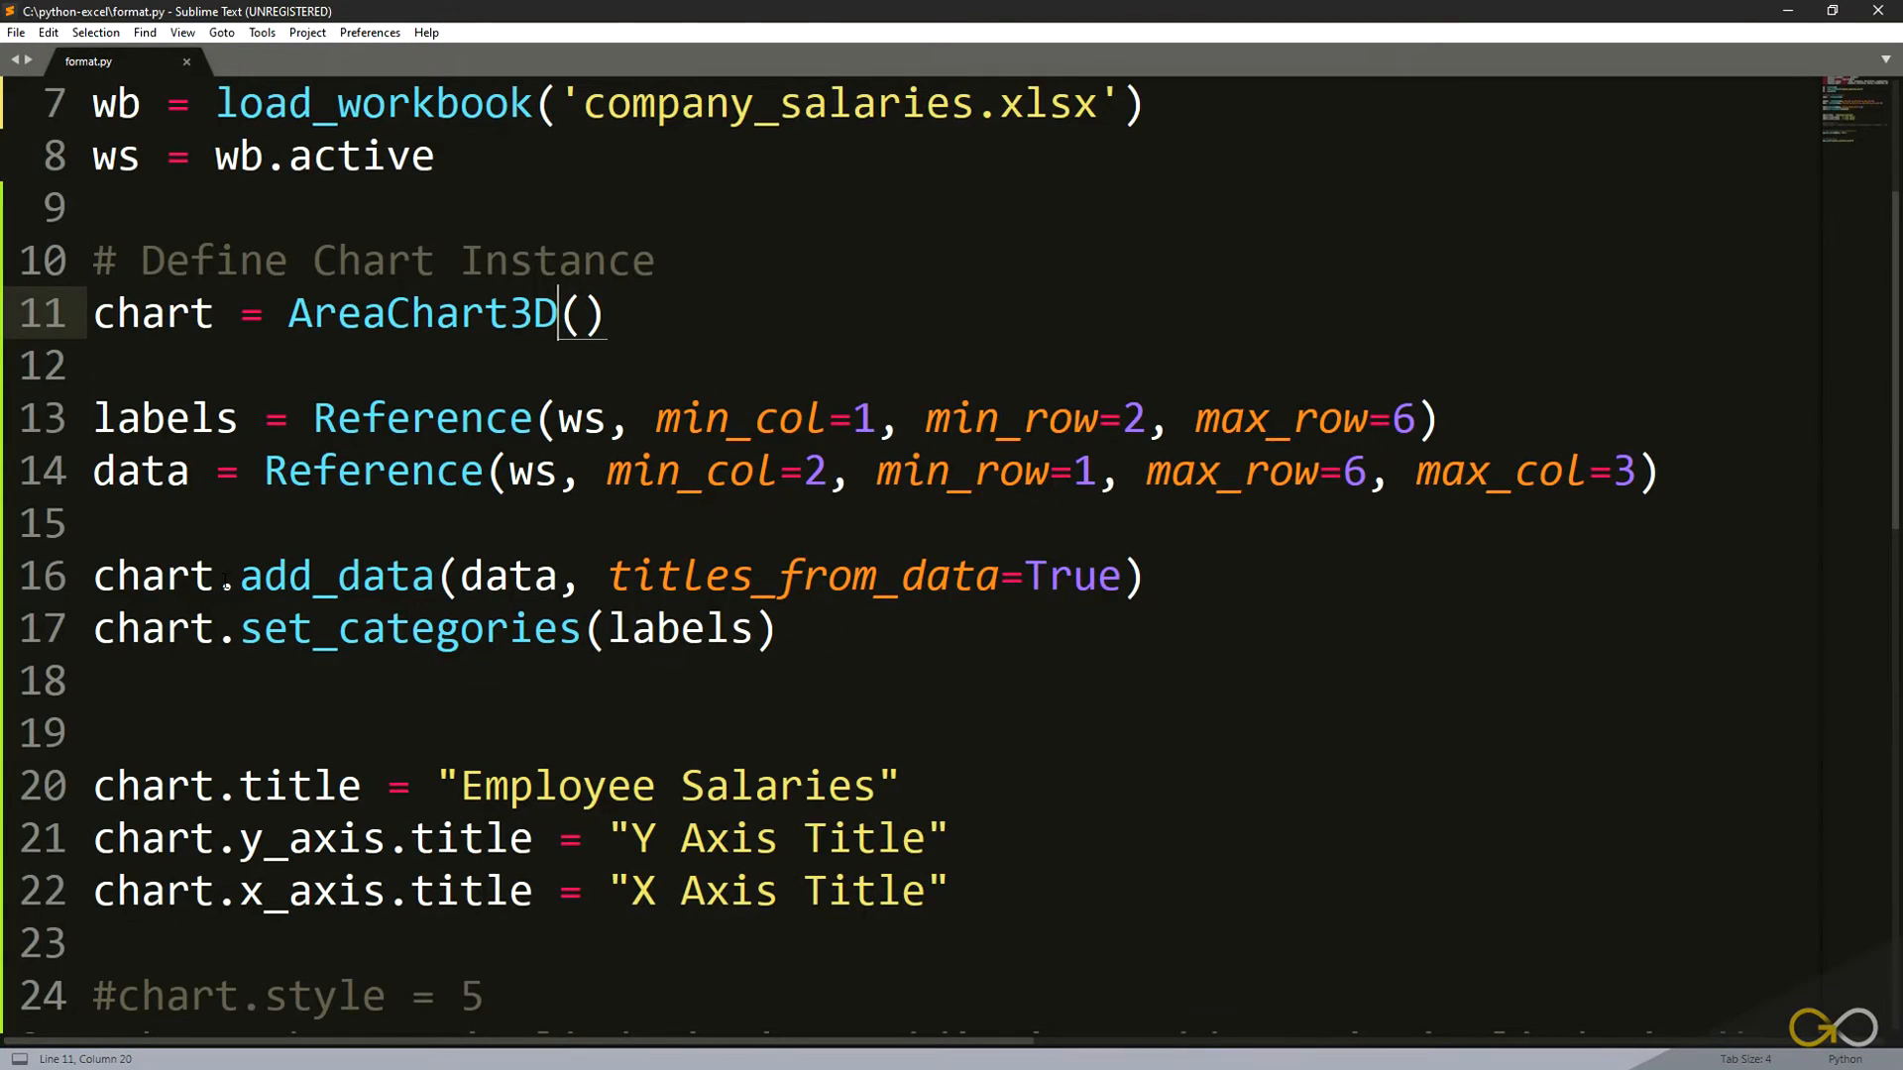
- In format.py in Sublime Text, add chart.legend = None on line 19 above the chart title, and save the file
scroll(295, 760, down, 2)
click(308, 576)
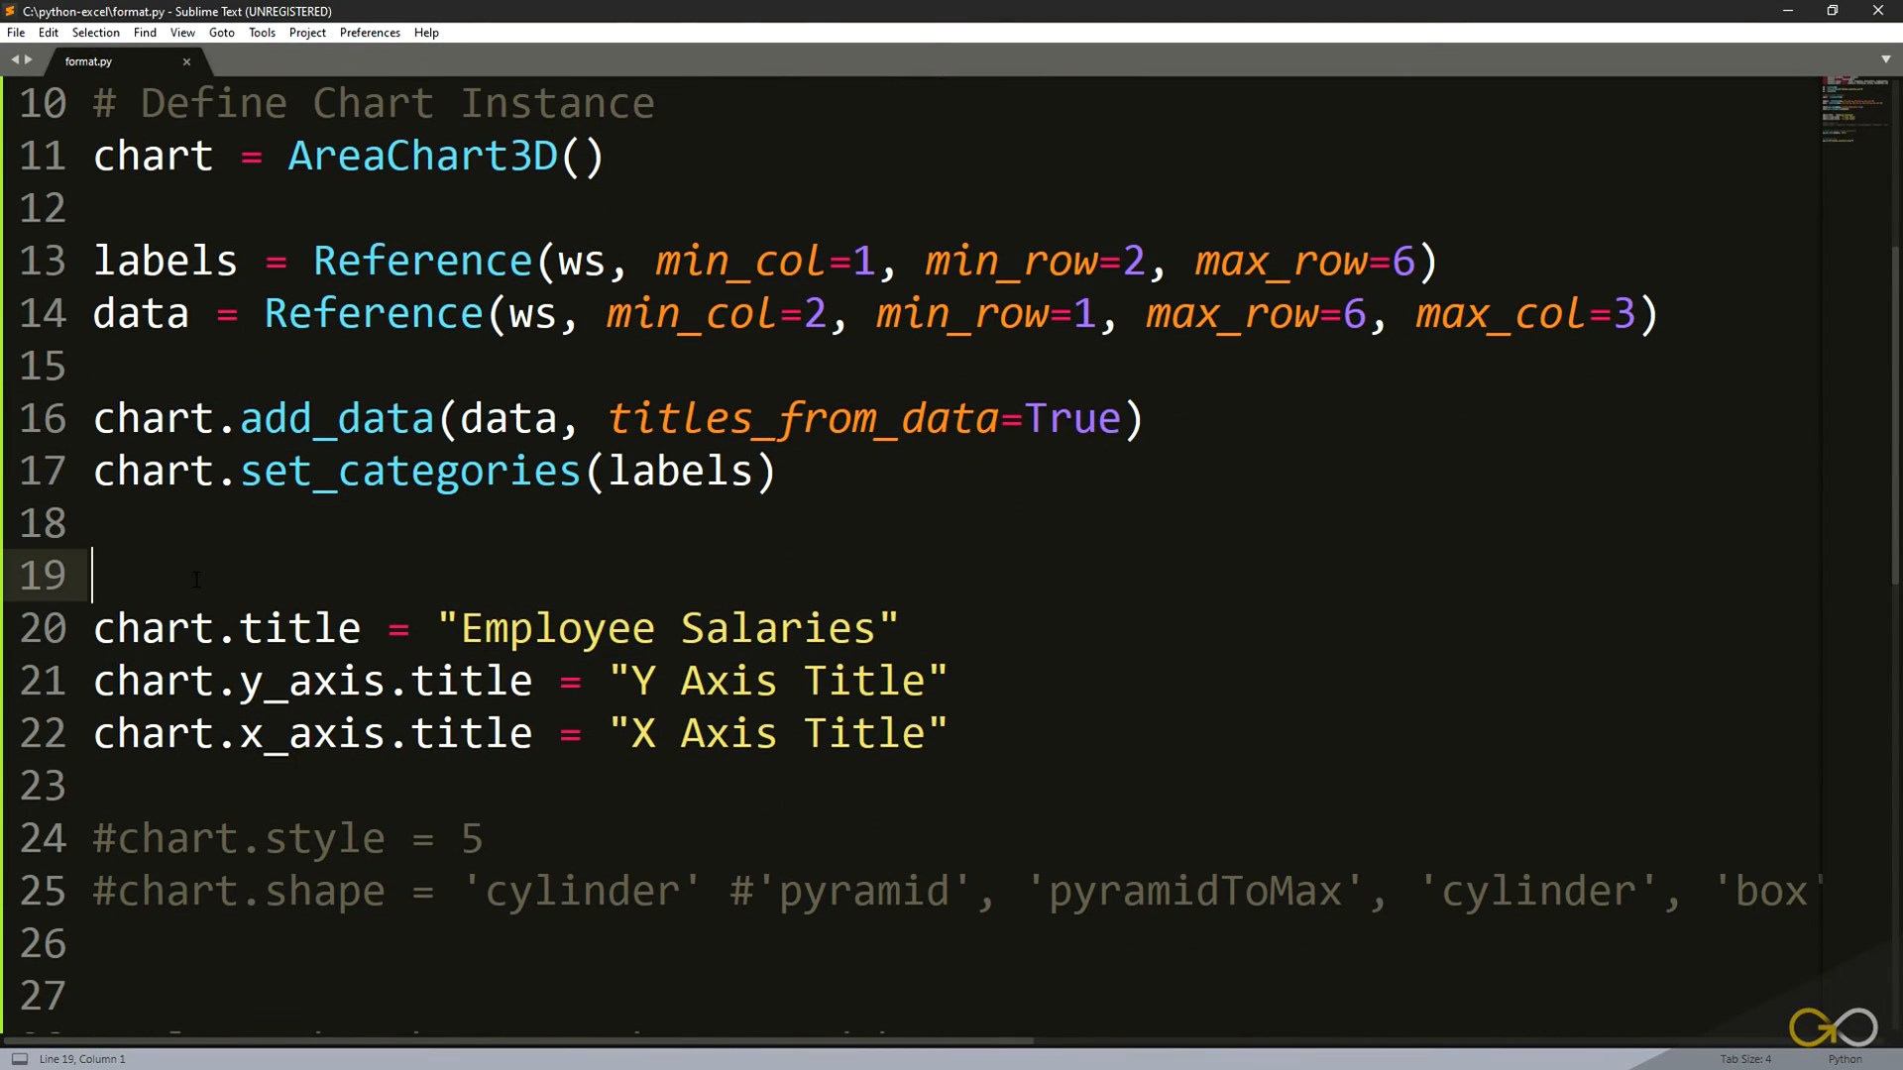
text(chart)
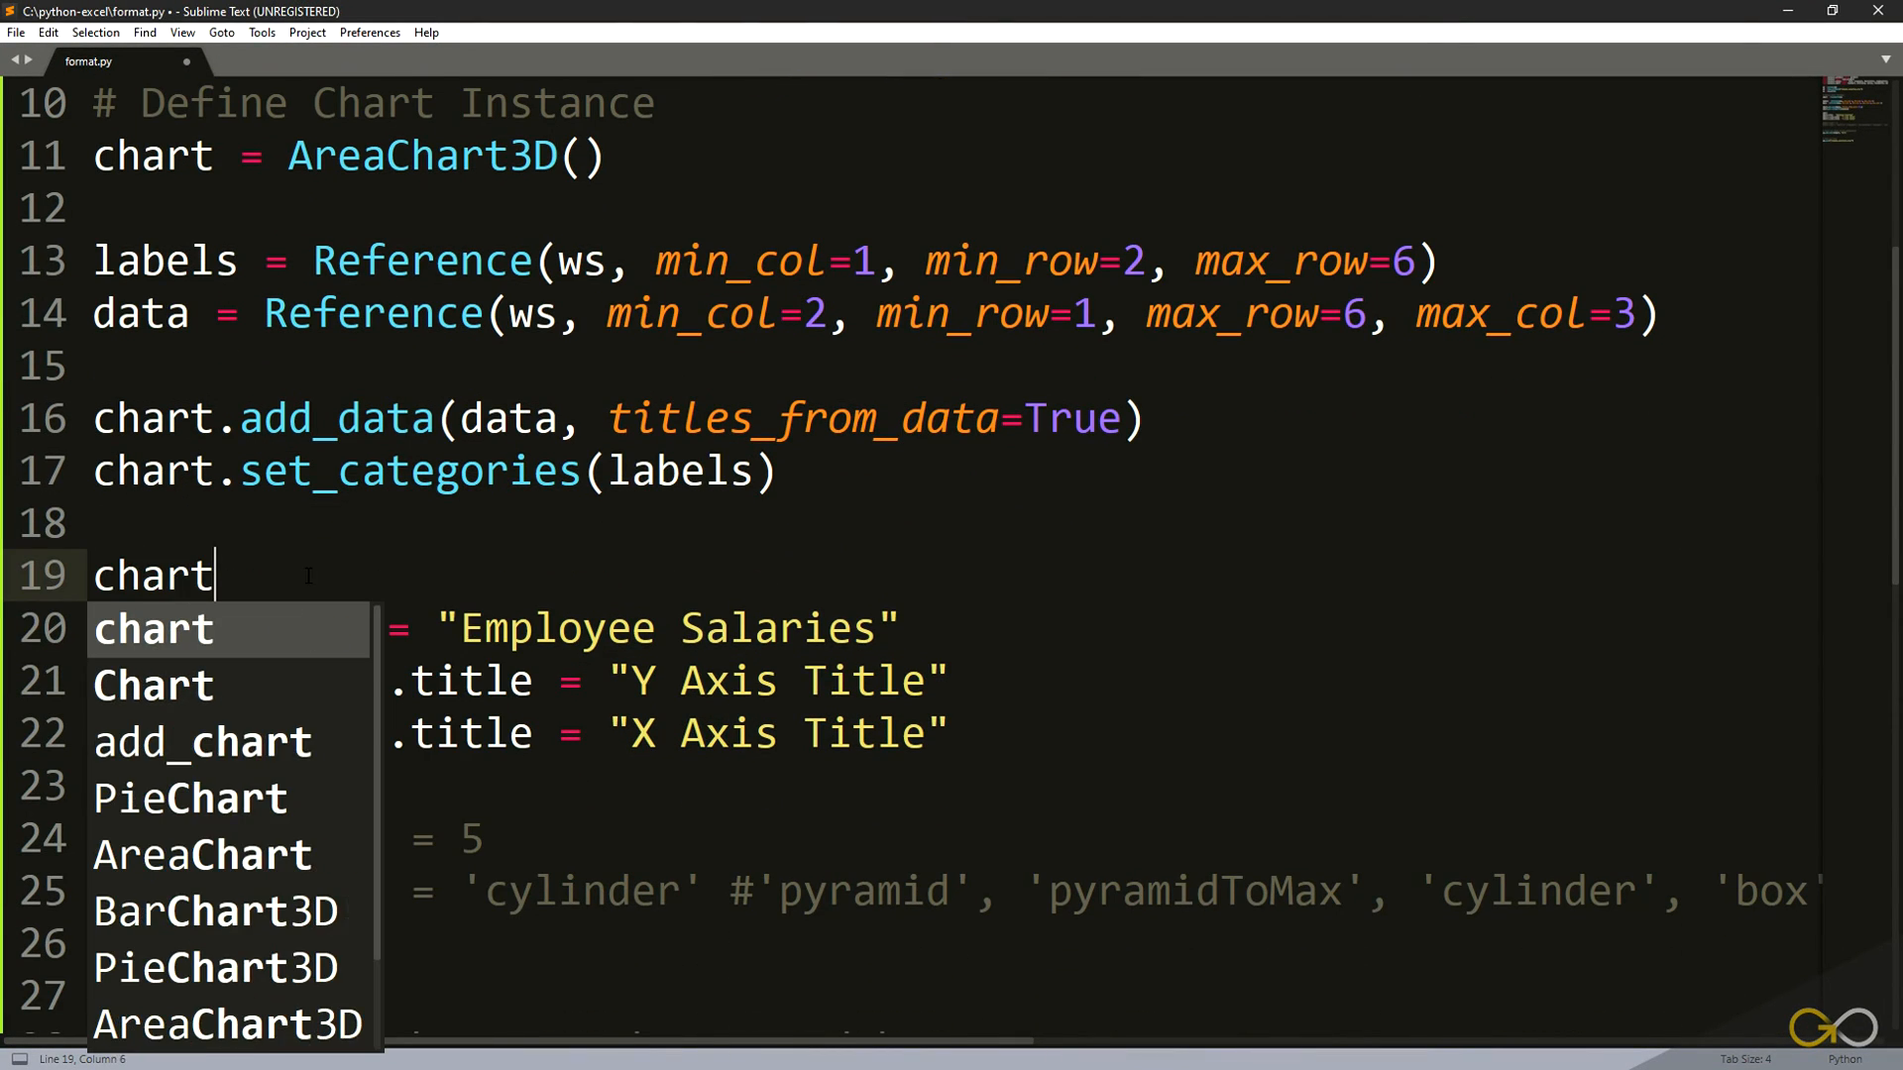
text(.legend =)
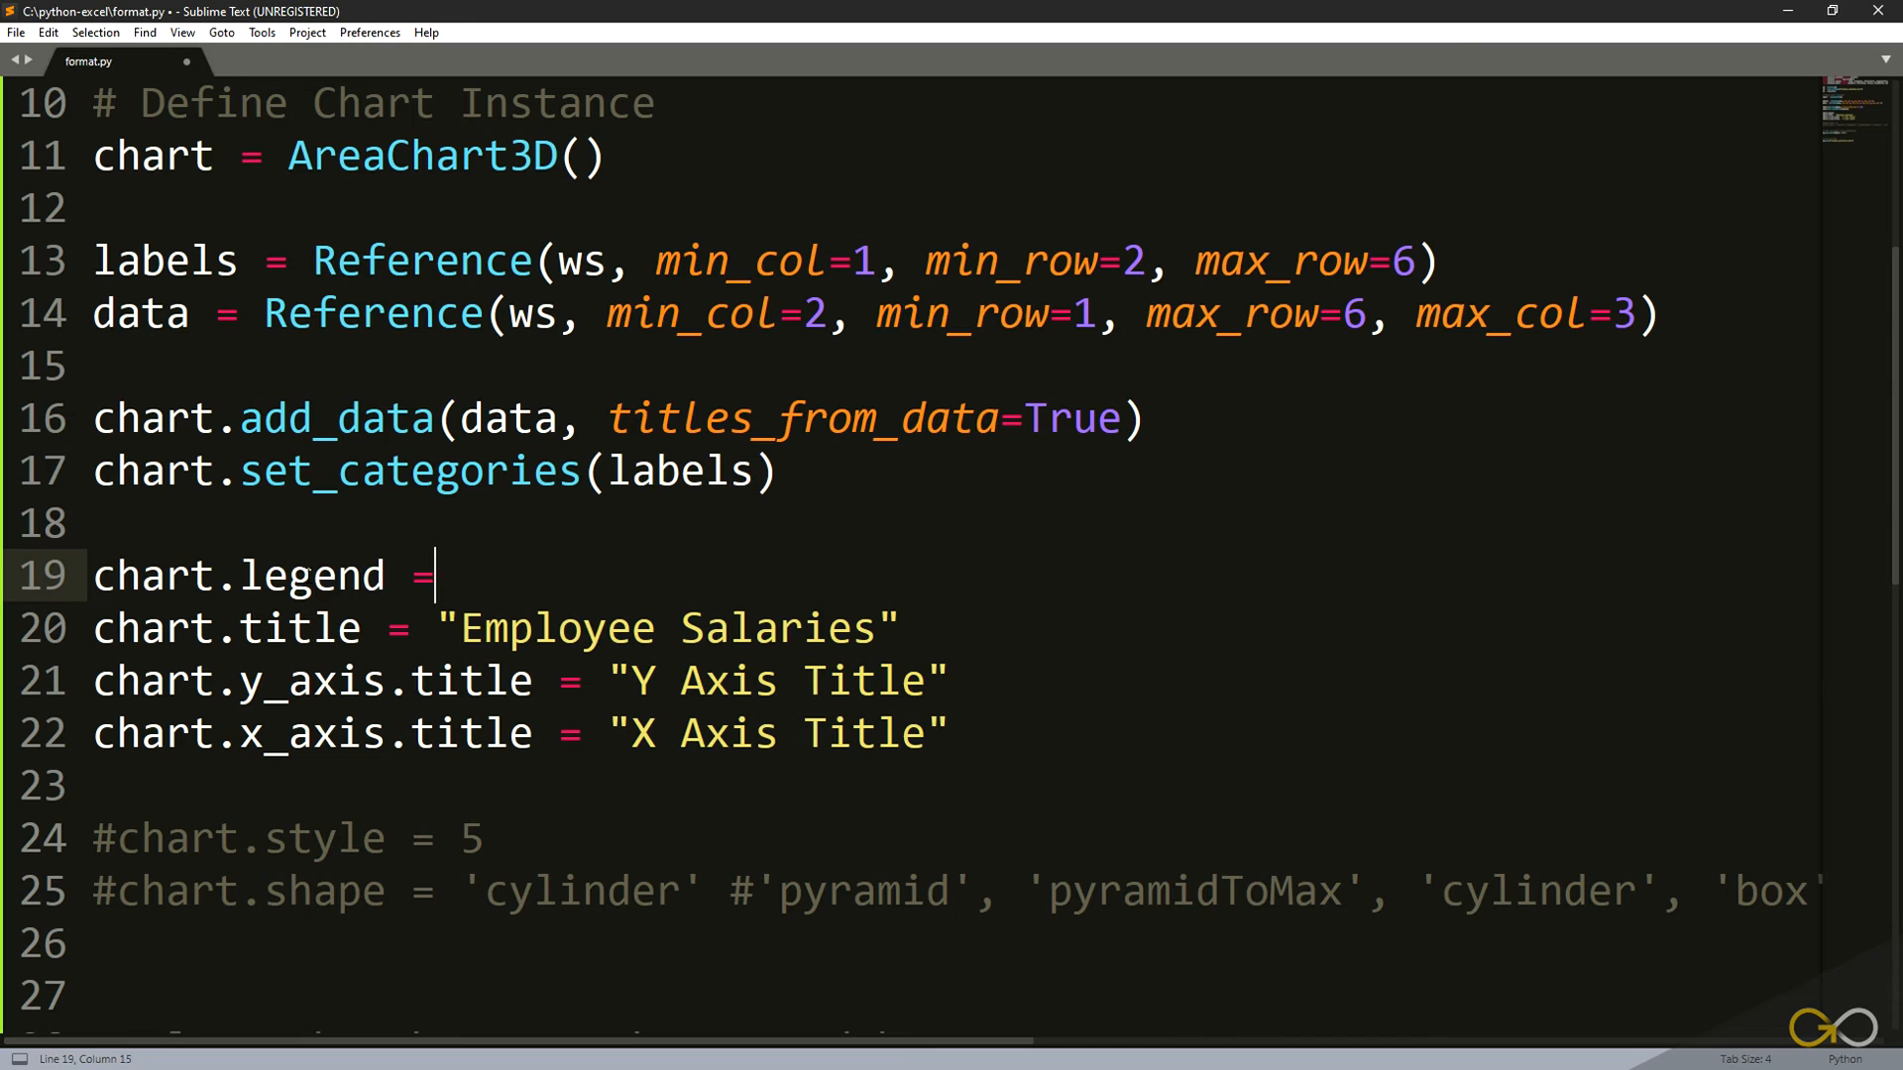
text( None)
key(ctrl+s)
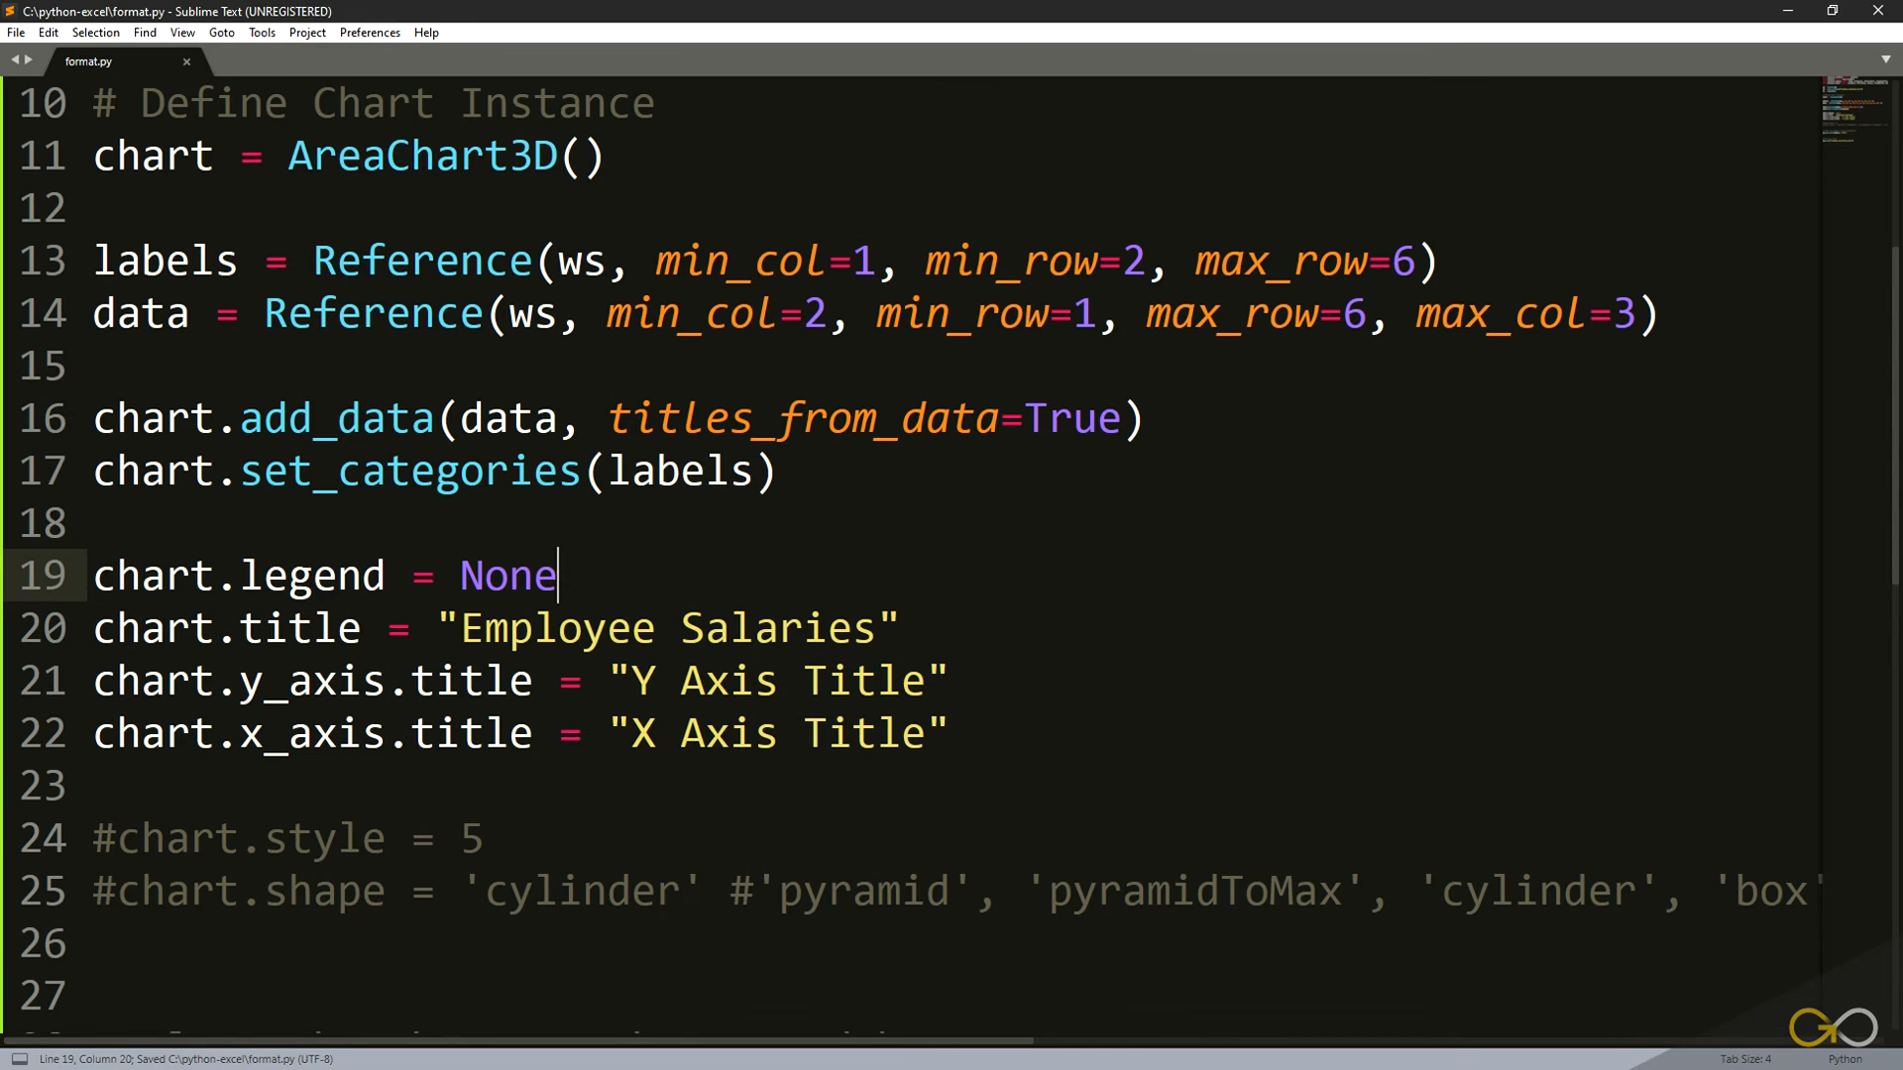
click(1541, 746)
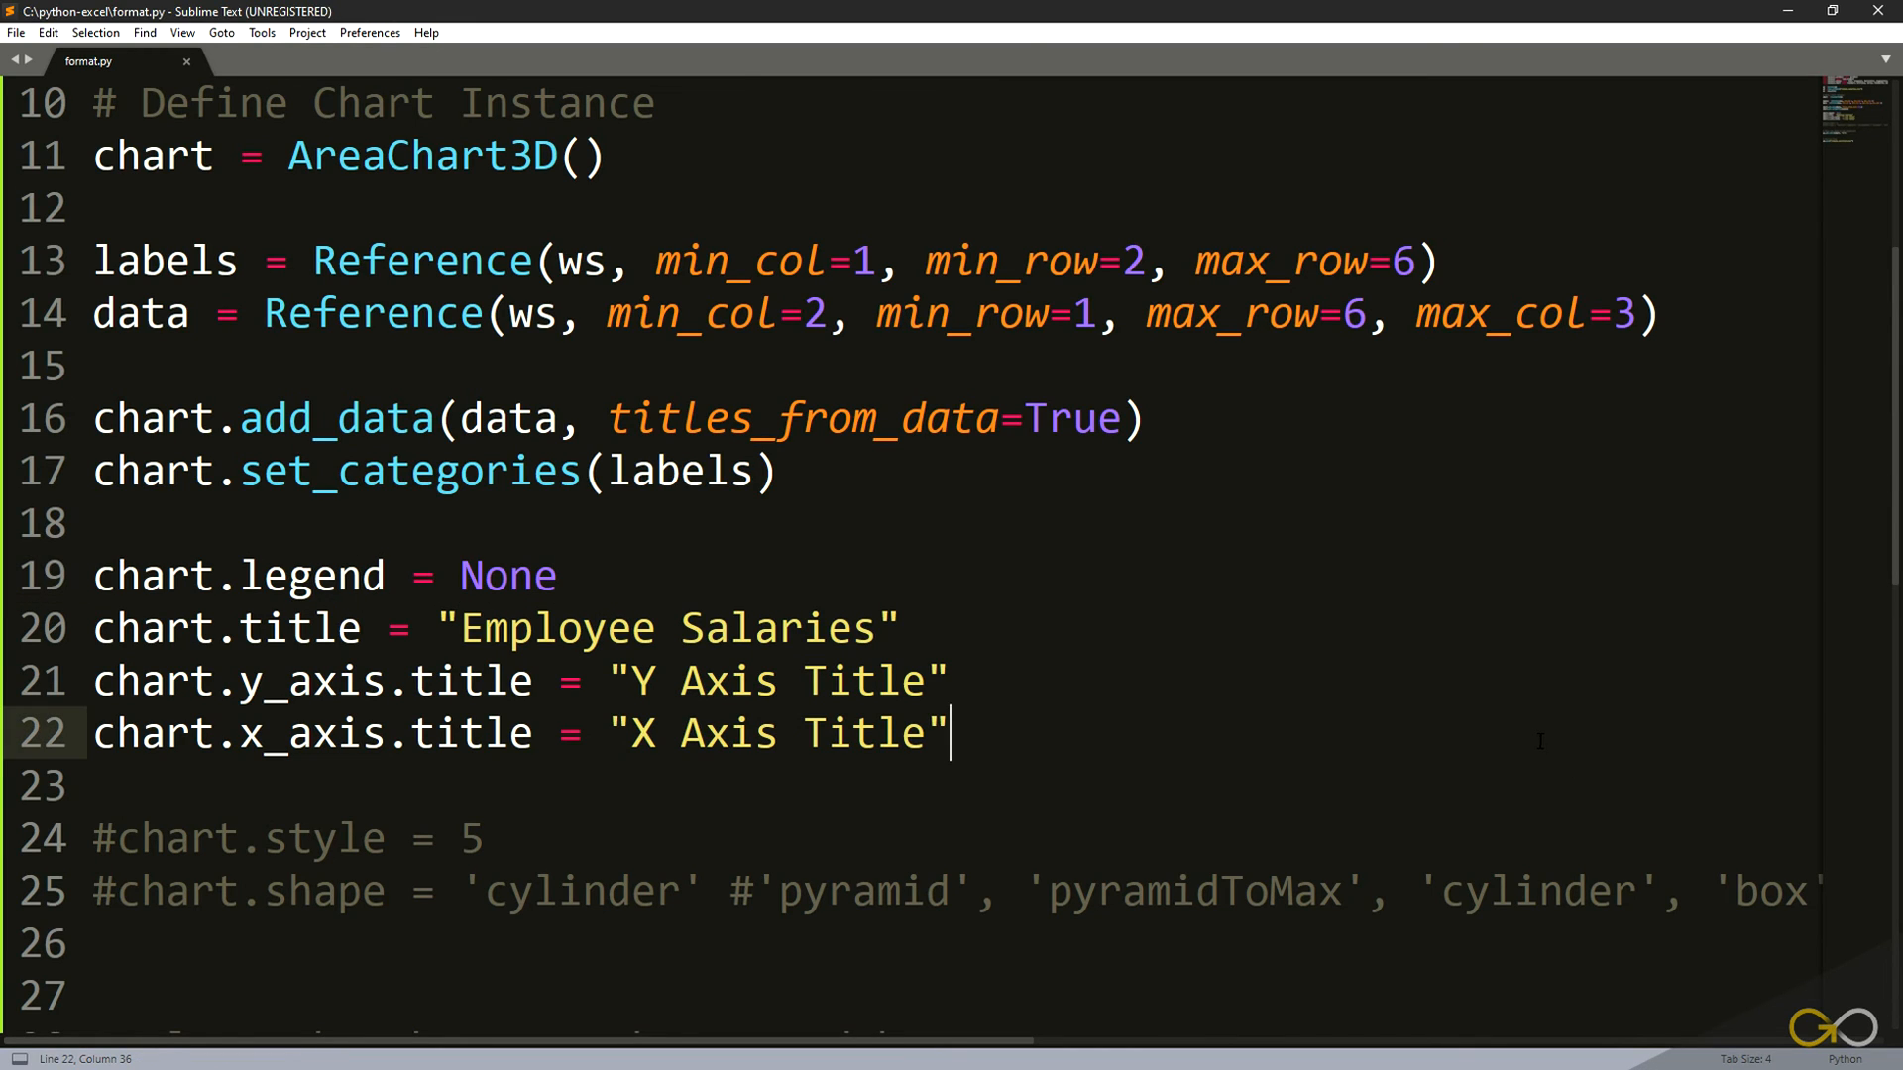
- Run python format.py in the terminal to regenerate the workbook without the chart legend
key(ctrl+s)
key(alt+Tab)
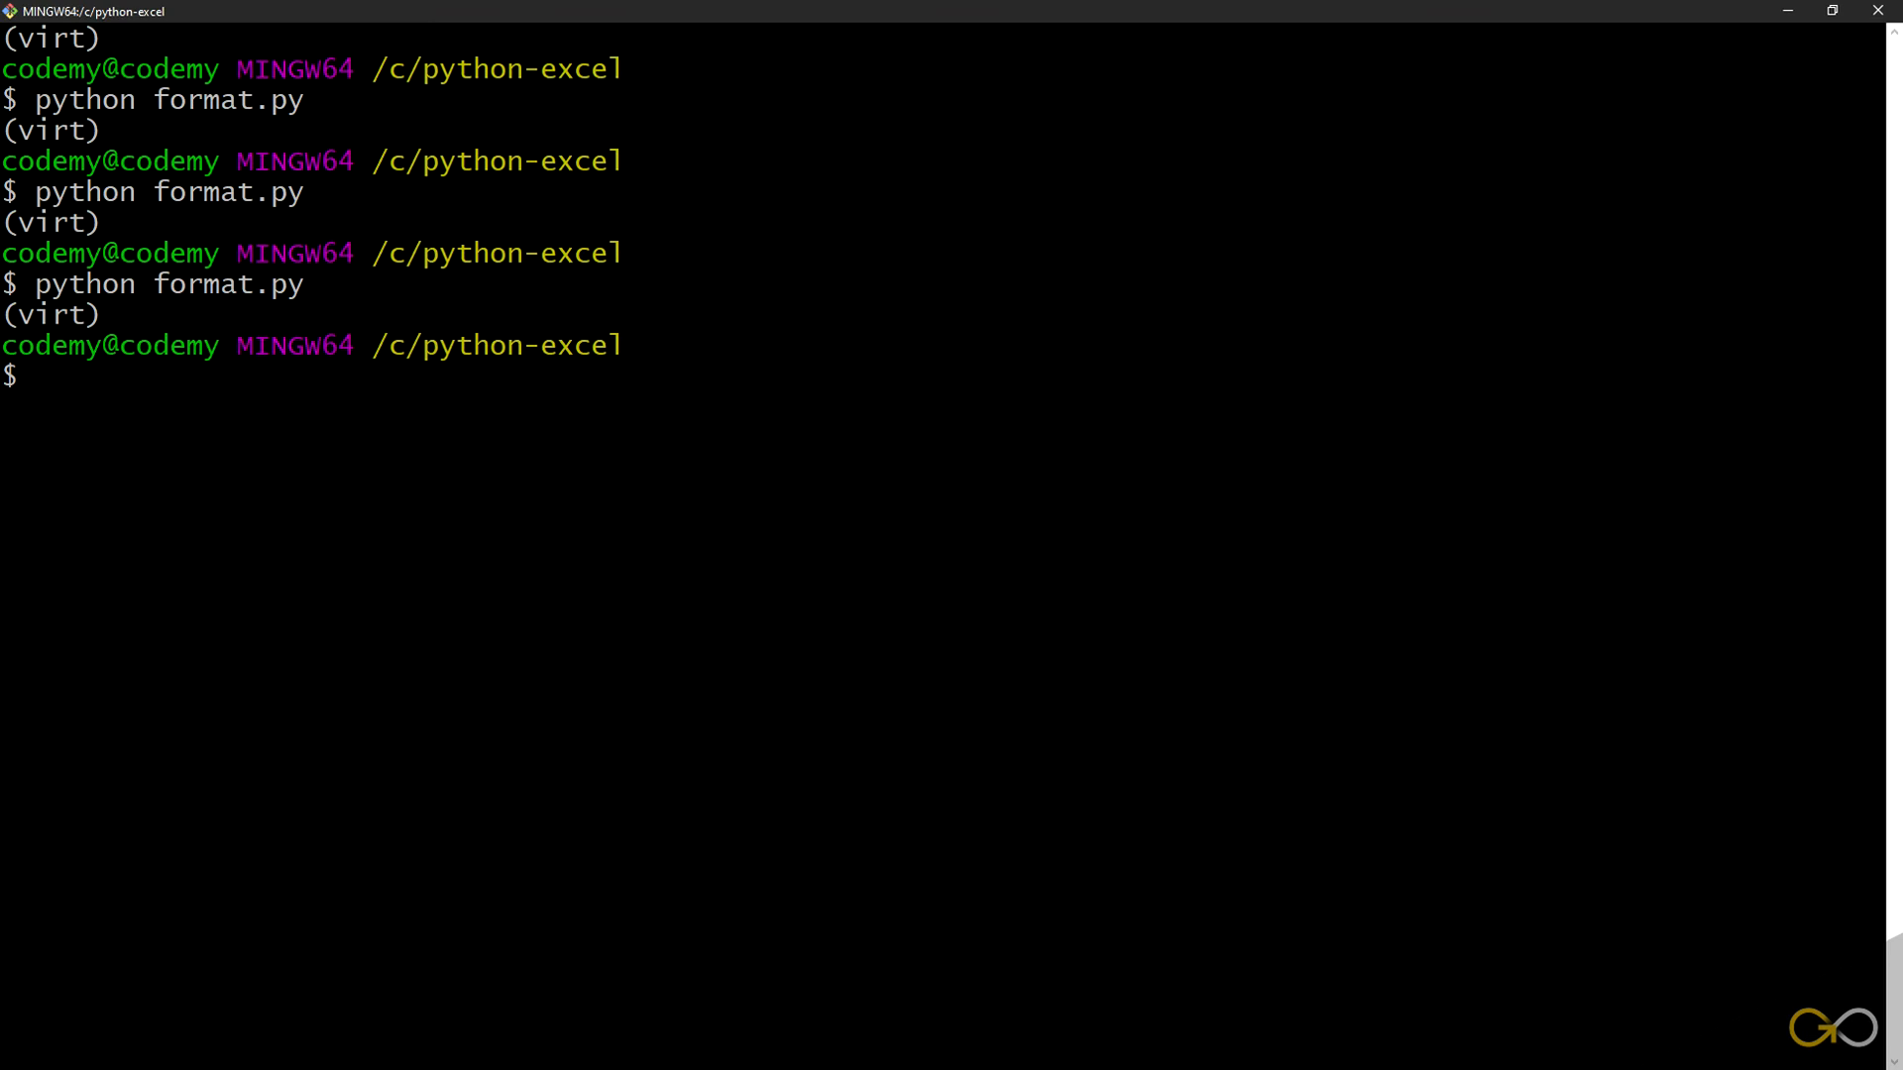
key(Up)
key(Return)
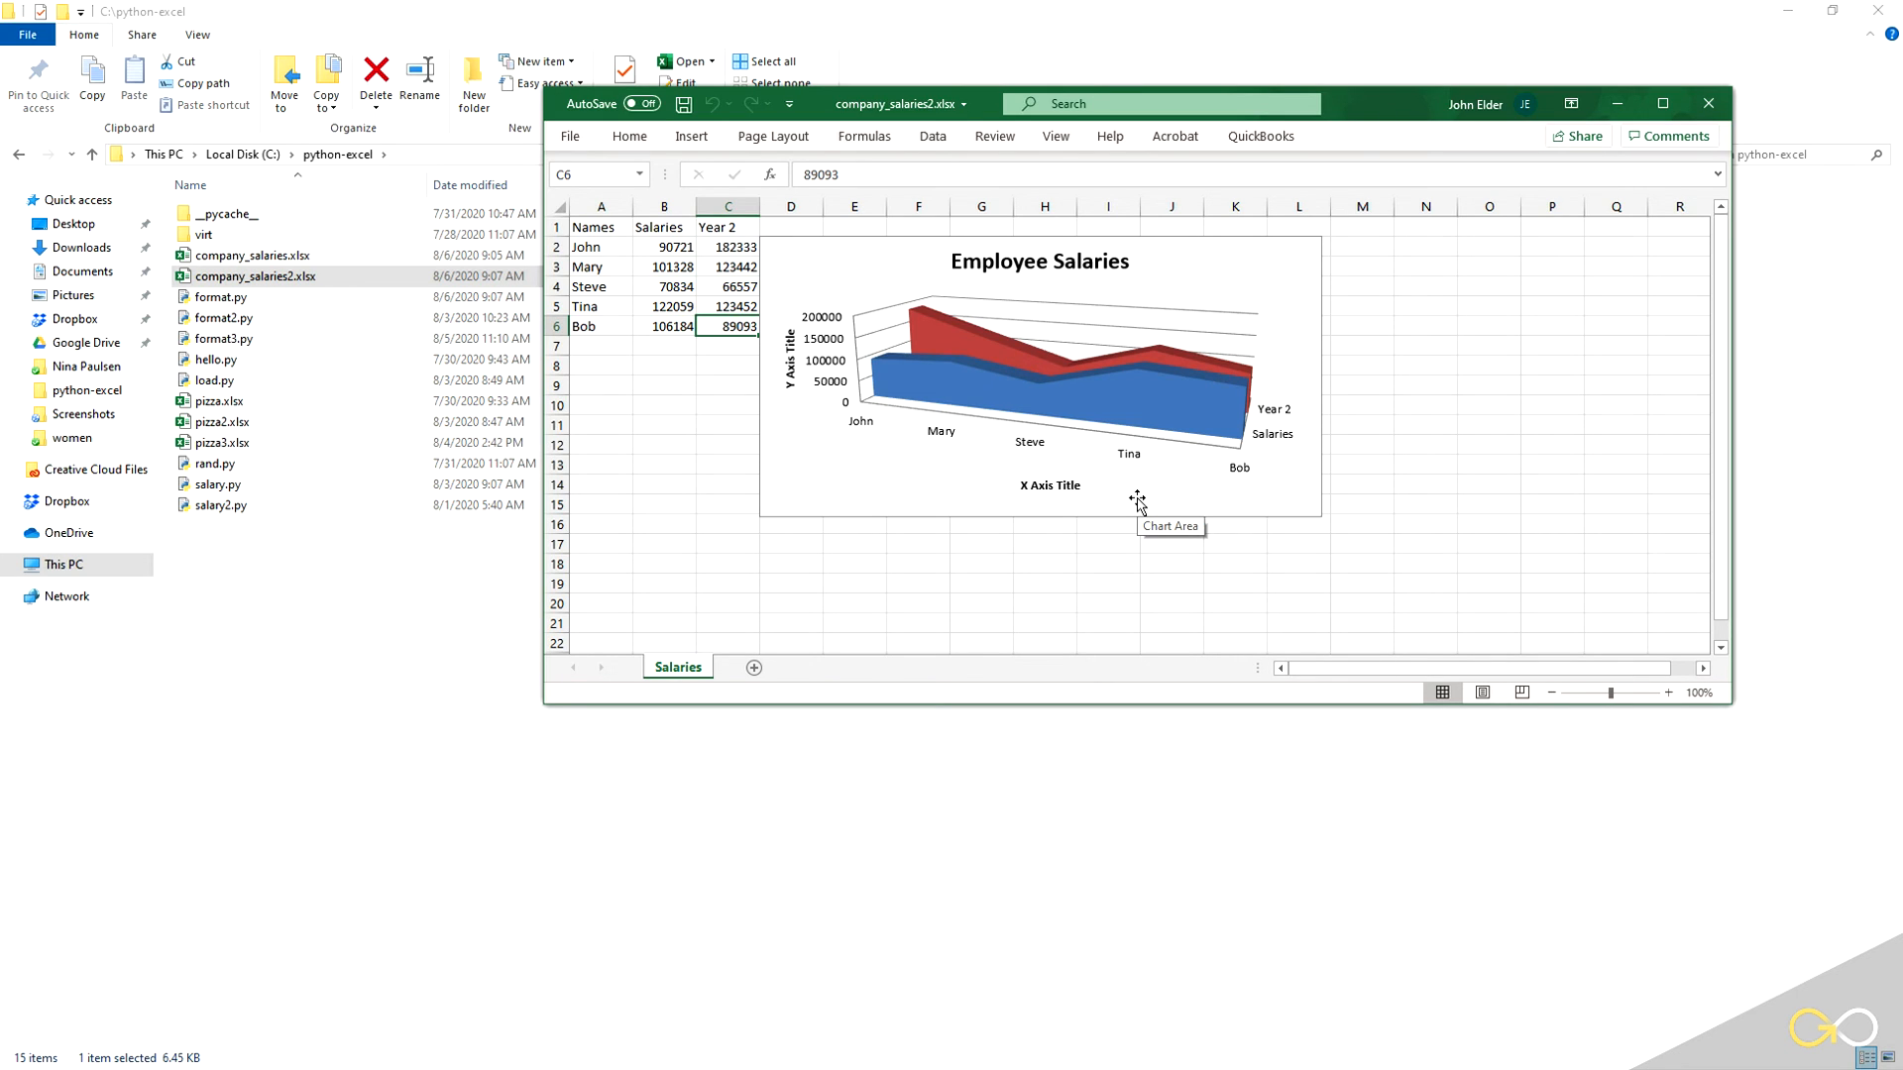
- Move the 3D area chart one column to the right, select its plot area, and close company_salaries2.xlsx without saving
click(796, 267)
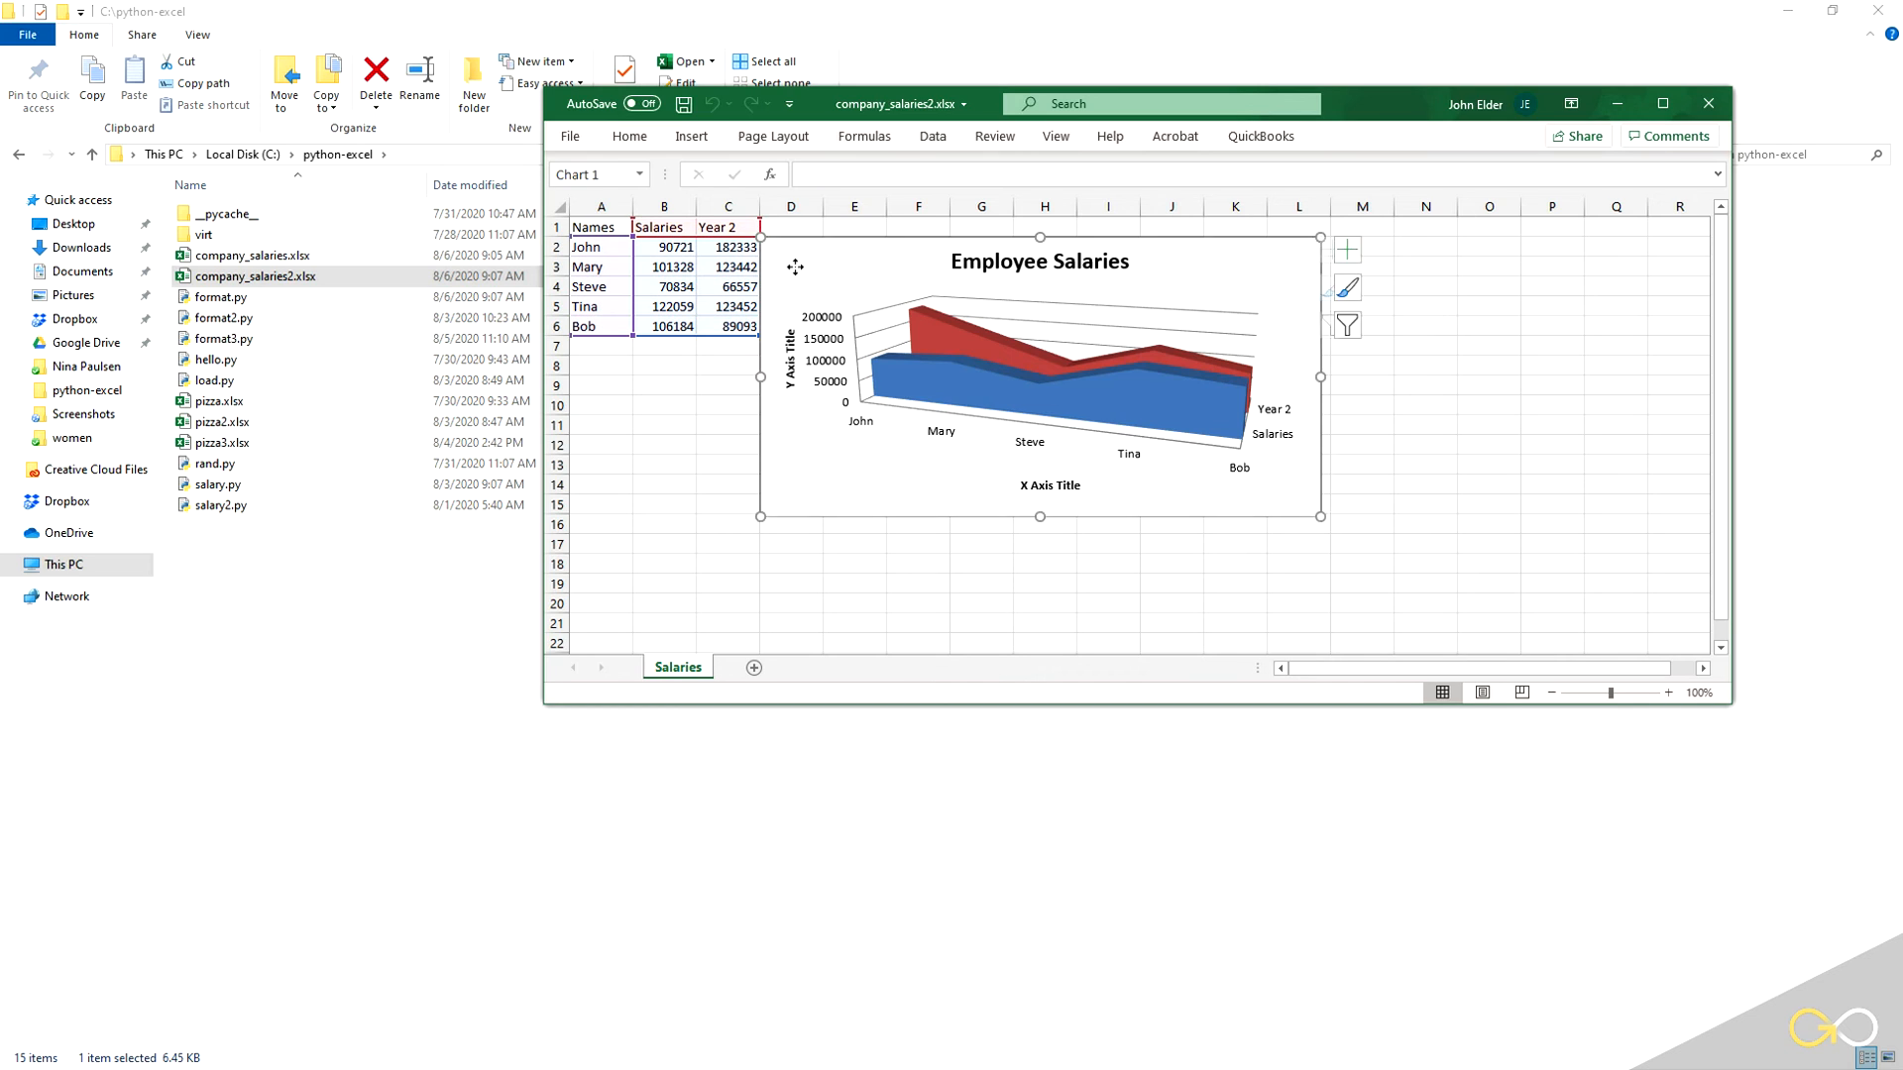
drag(796, 267, 852, 263)
click(863, 289)
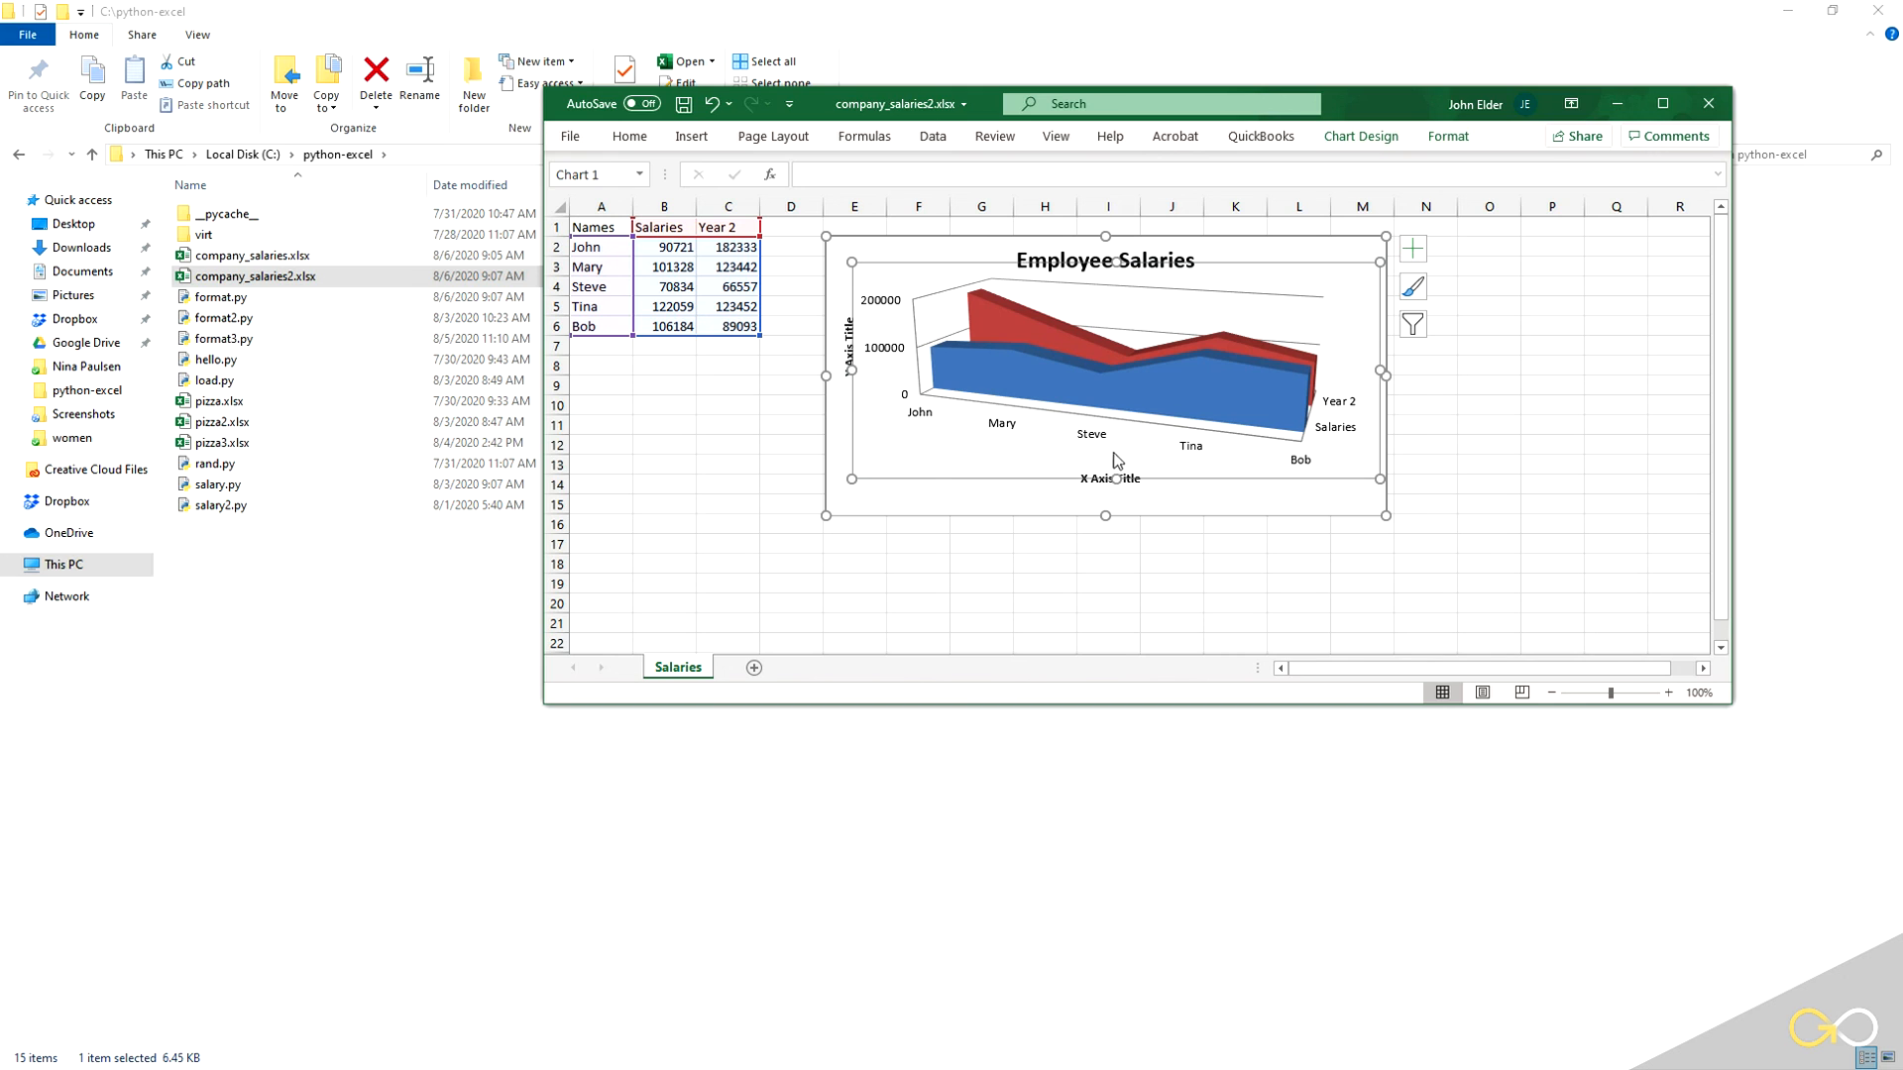
click(1708, 103)
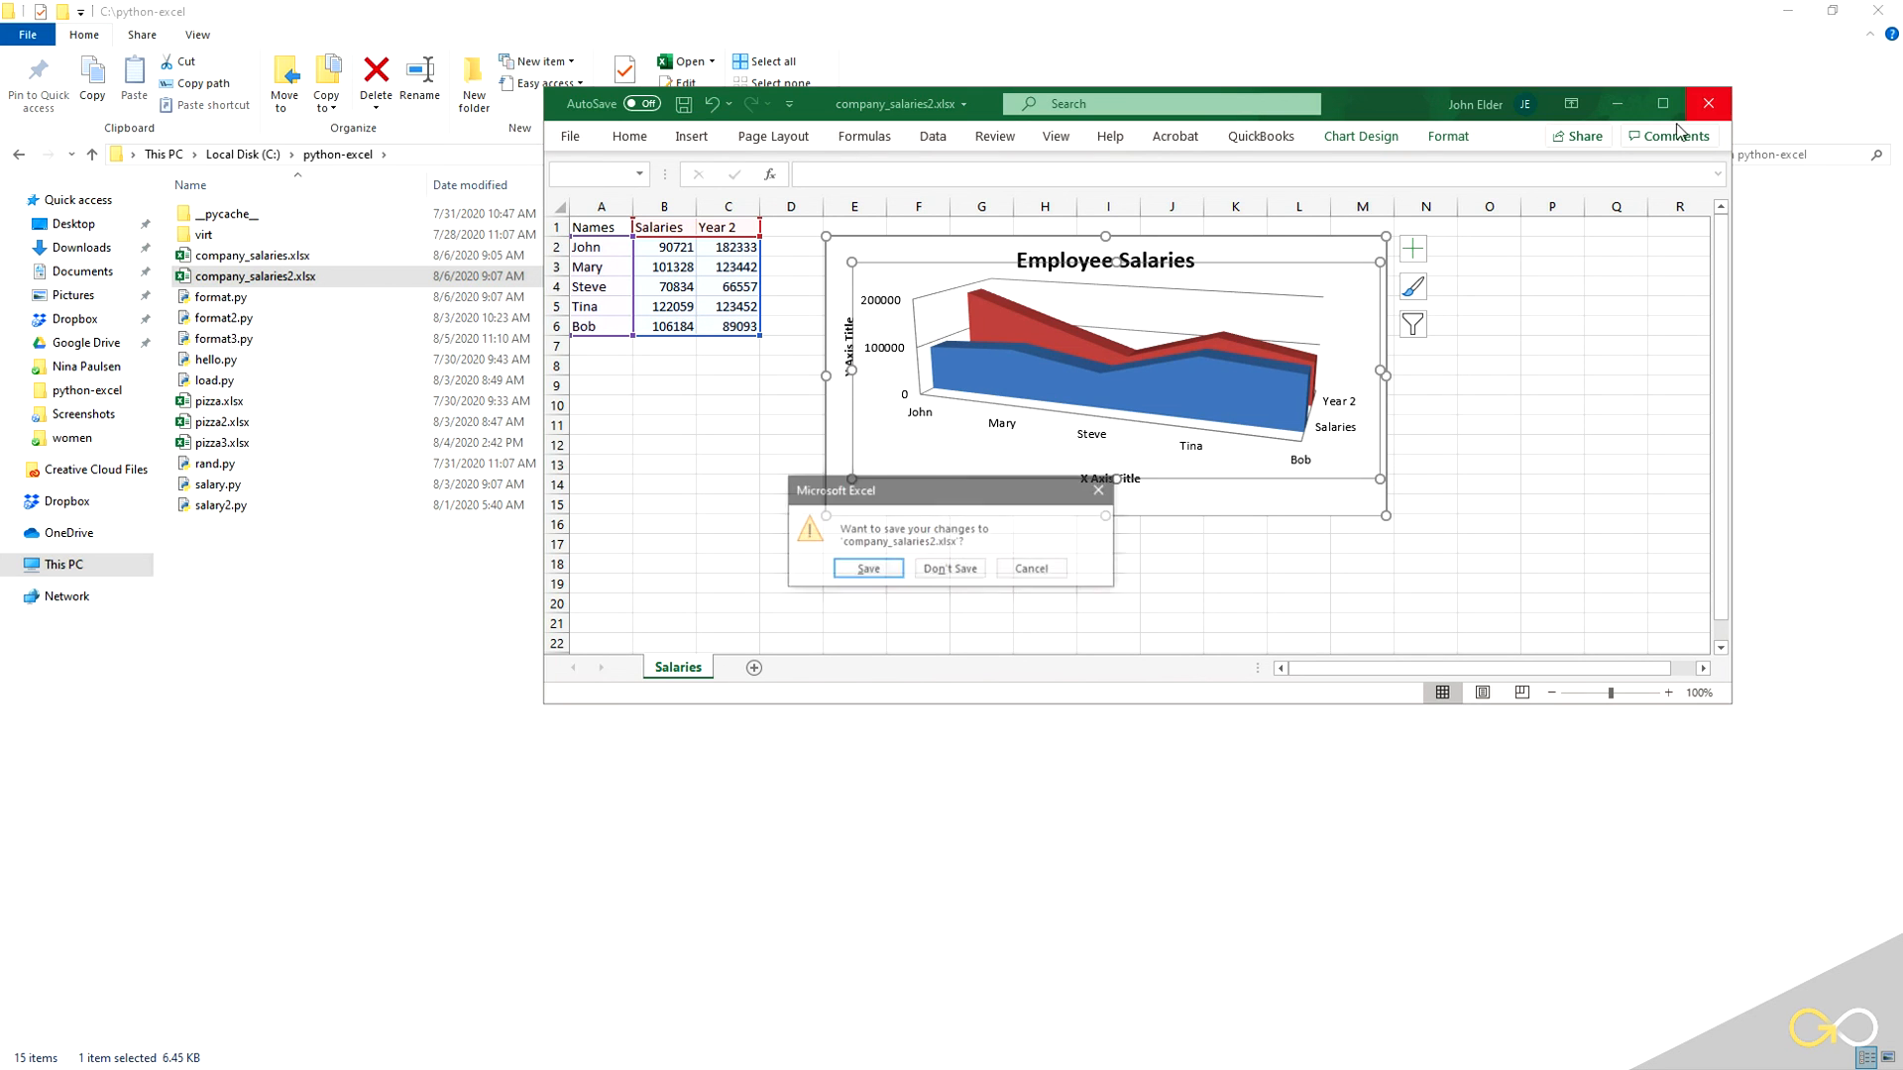
click(951, 570)
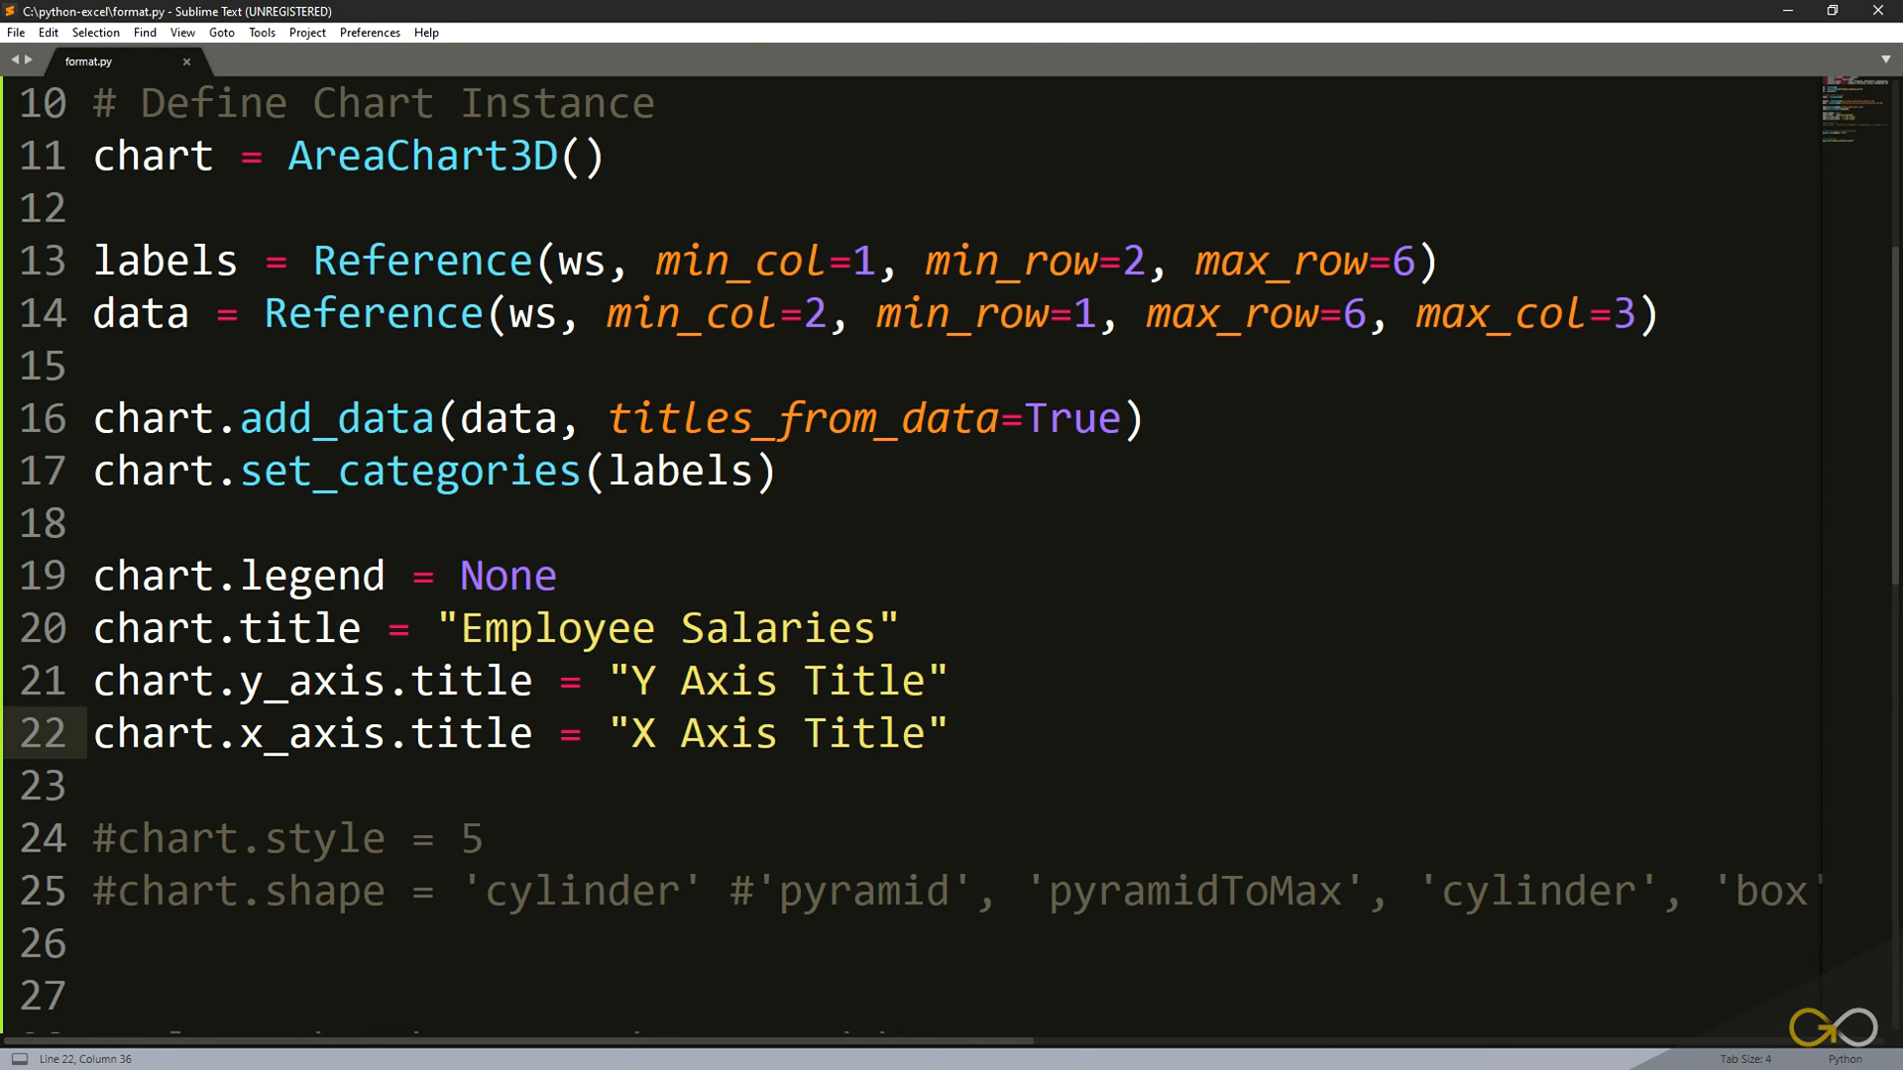
key(alt+Tab)
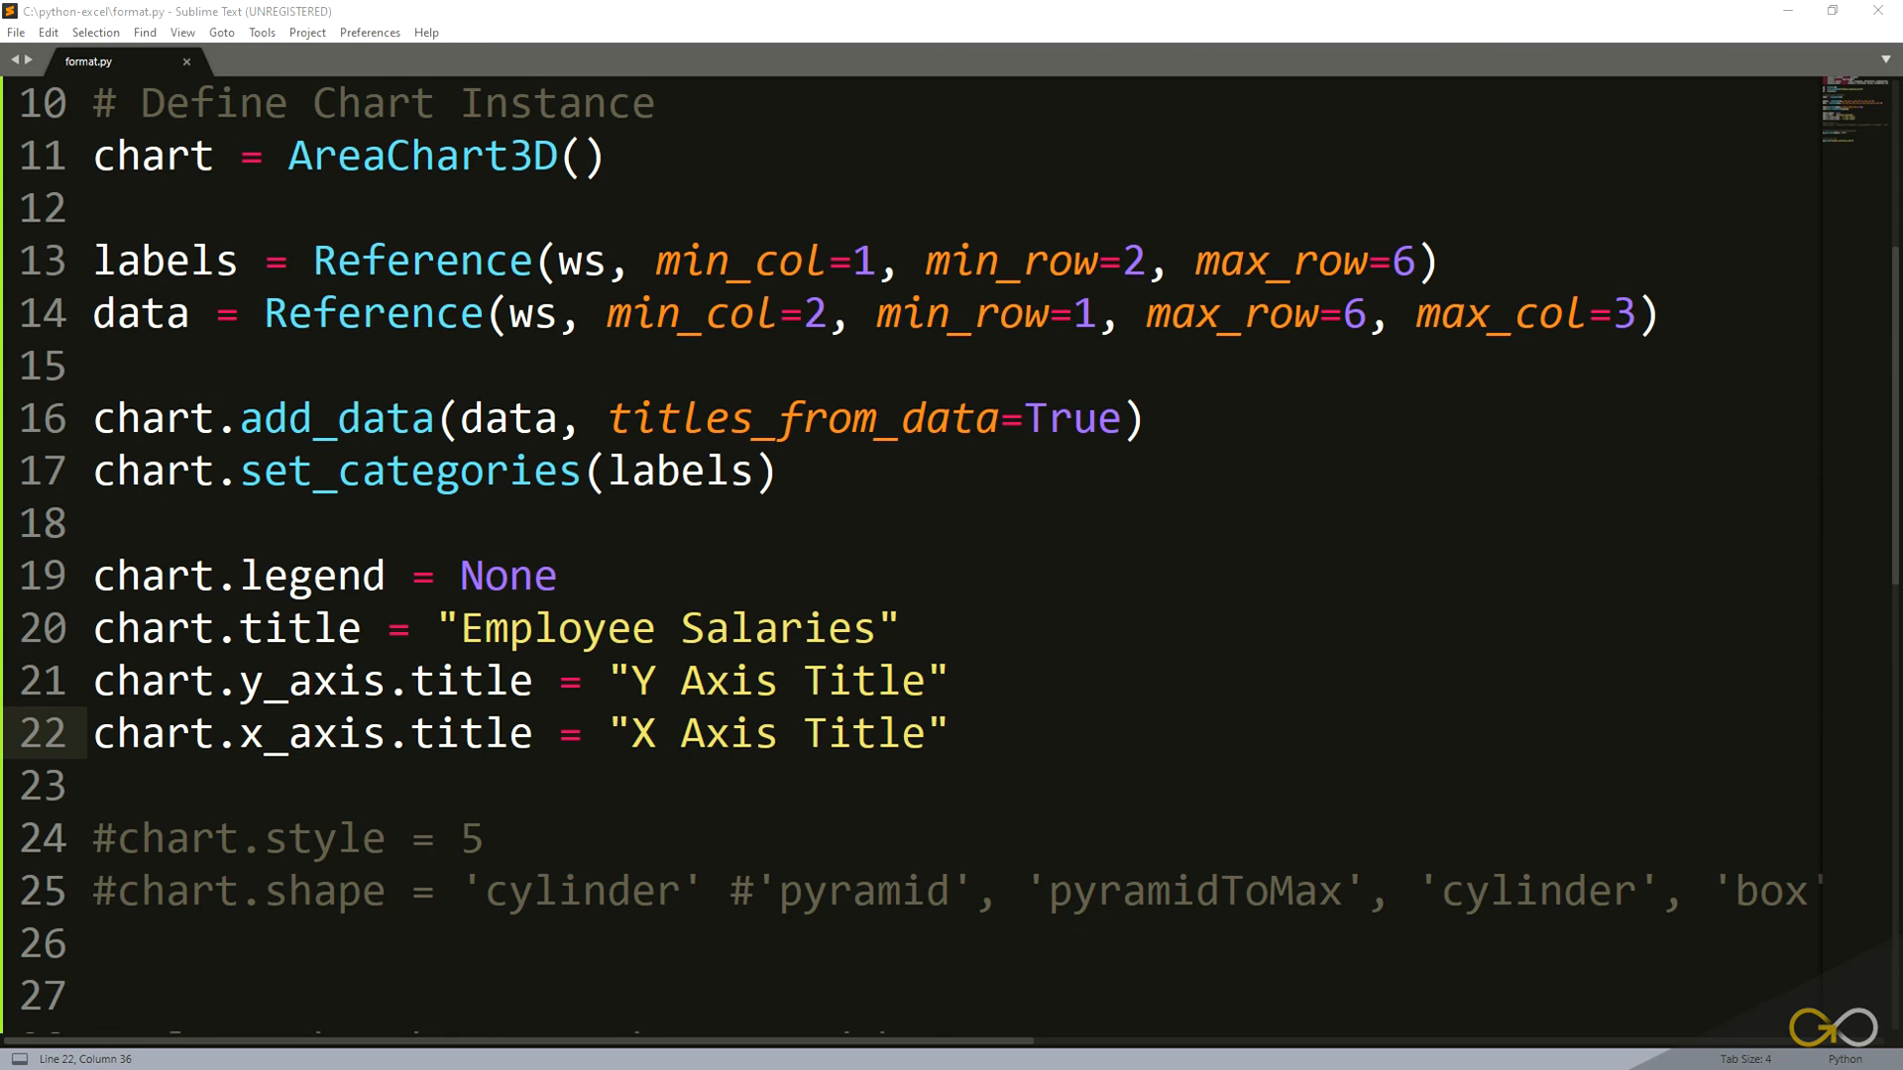